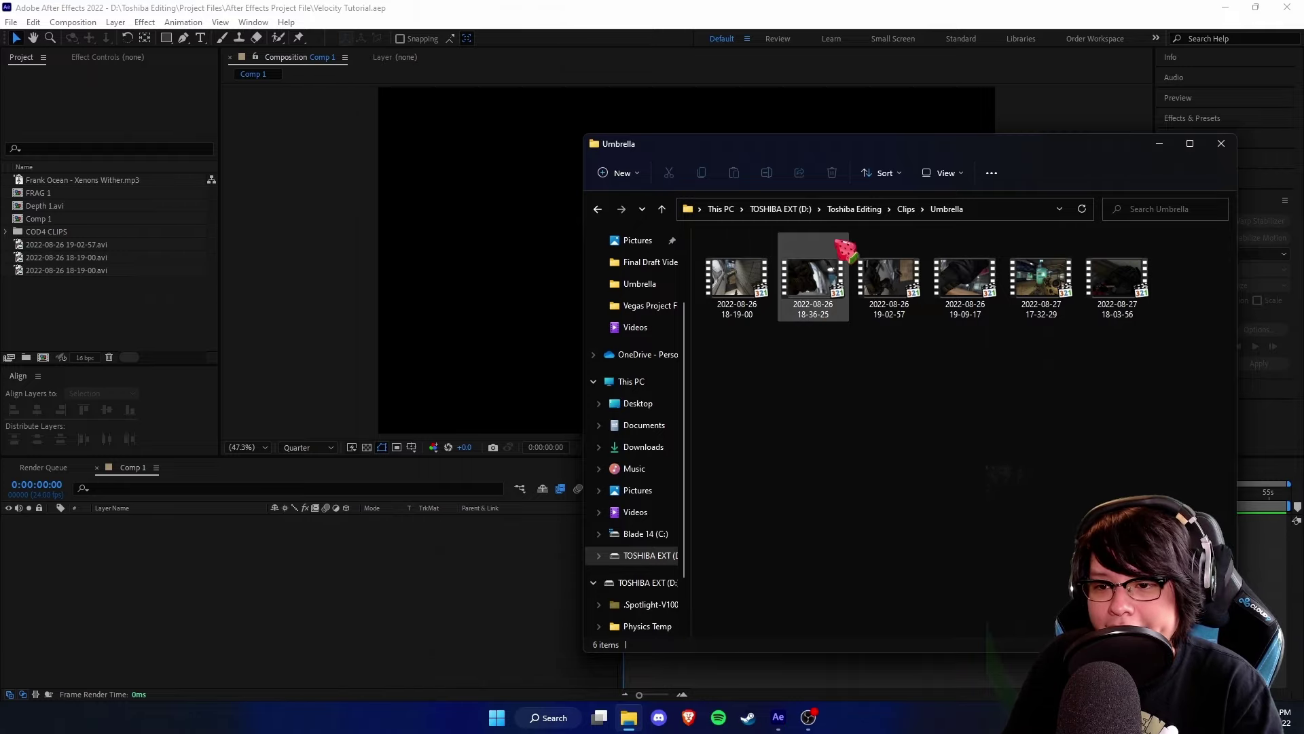
Step: Look over all the gameplay clips in the Umbrella folder and return to After Effects
key("ctrl+a")
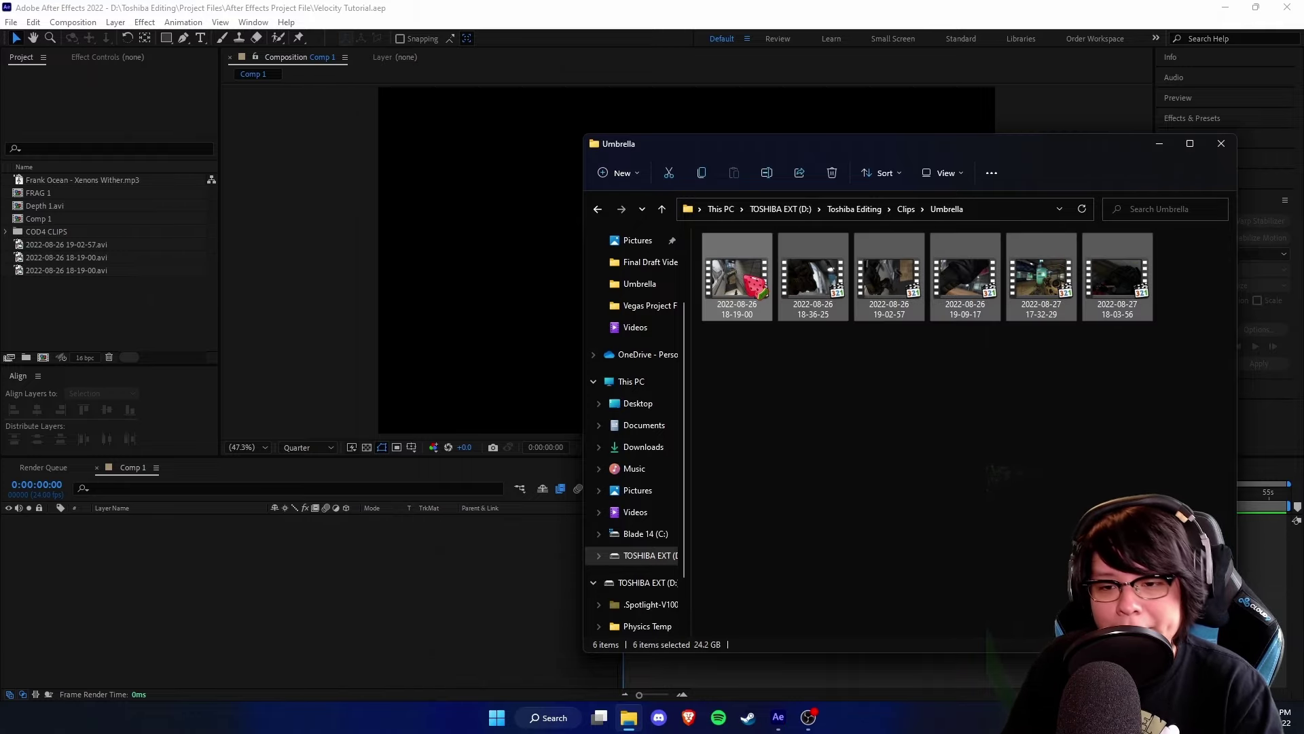
left_click(874, 358)
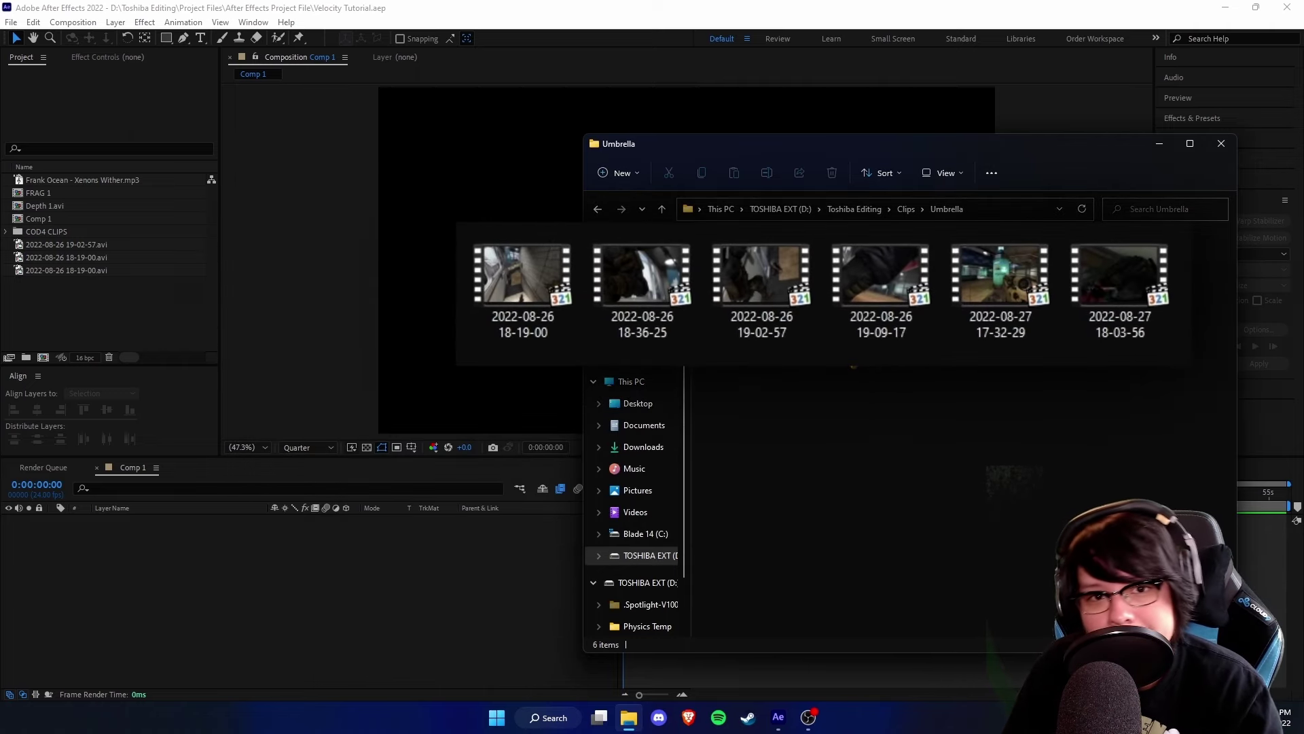
left_click(108, 191)
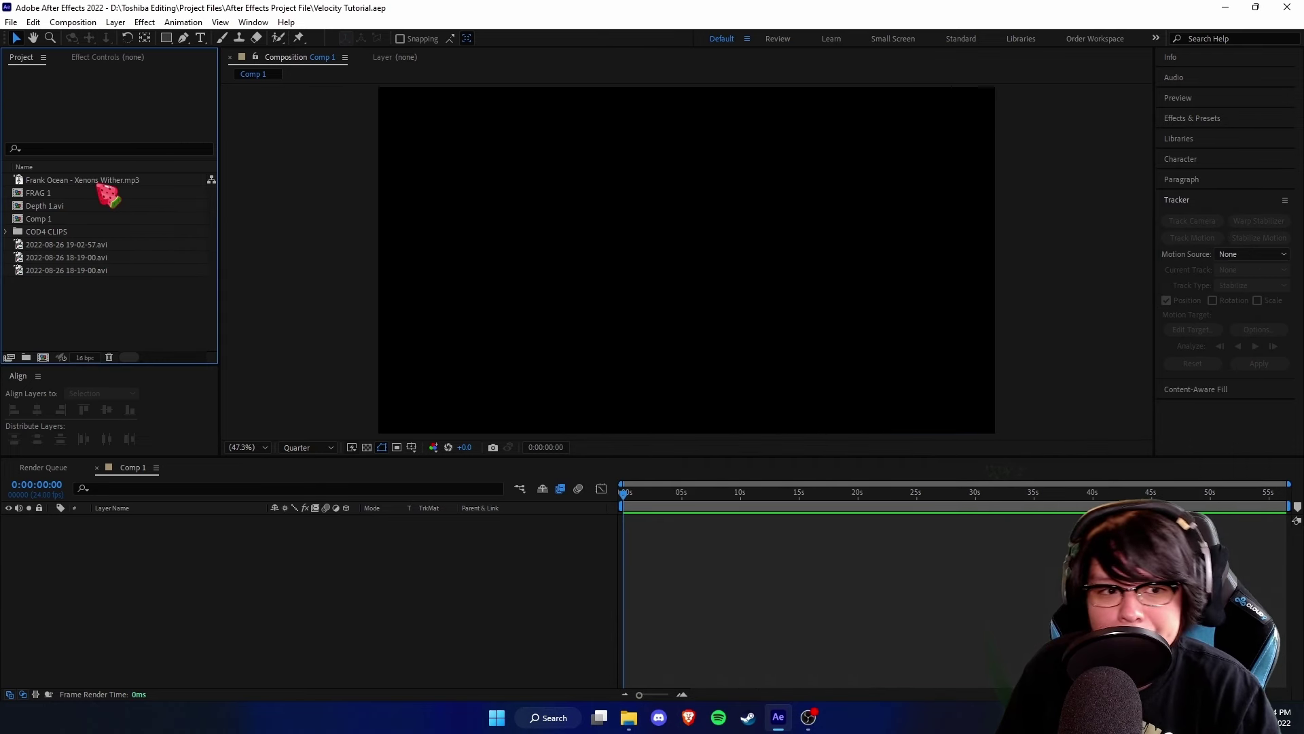
Step: Add the song Frank Ocean - Xenons Wither.mp3 to the Comp 1 timeline
left_click(101, 182)
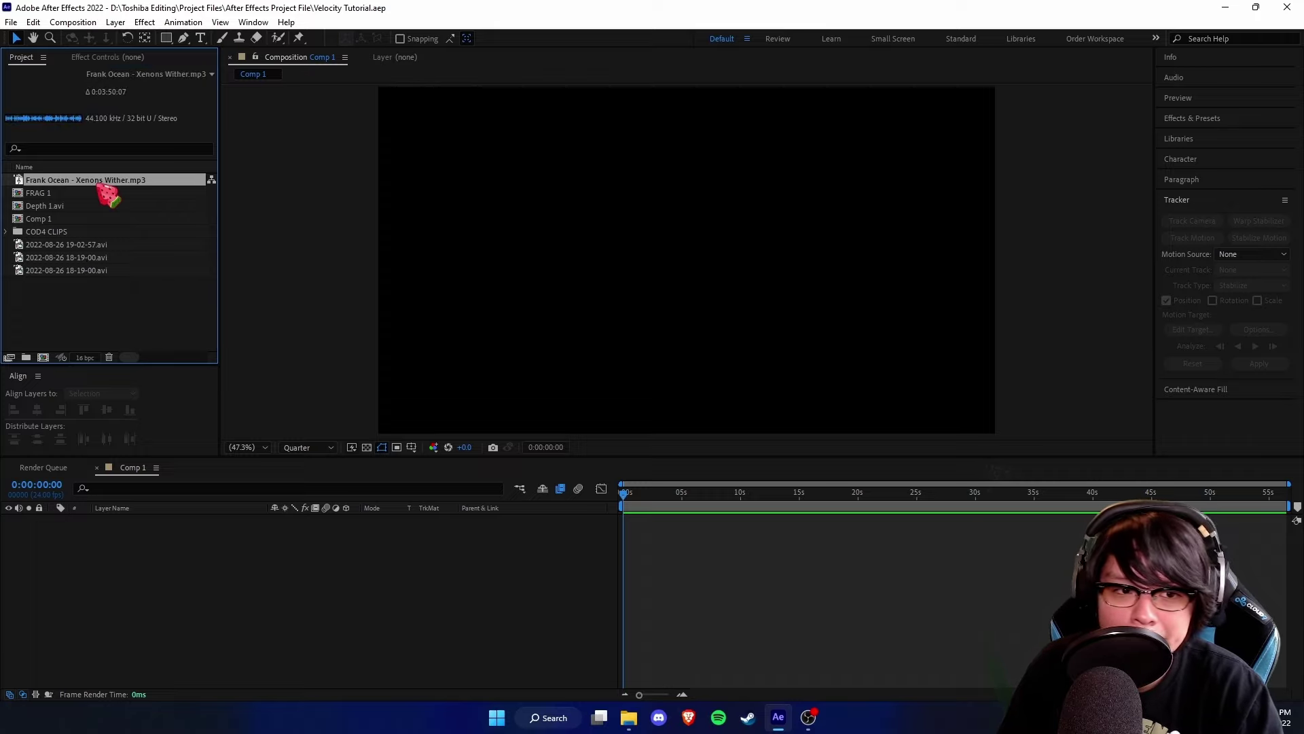
left_click_drag(101, 187, 605, 584)
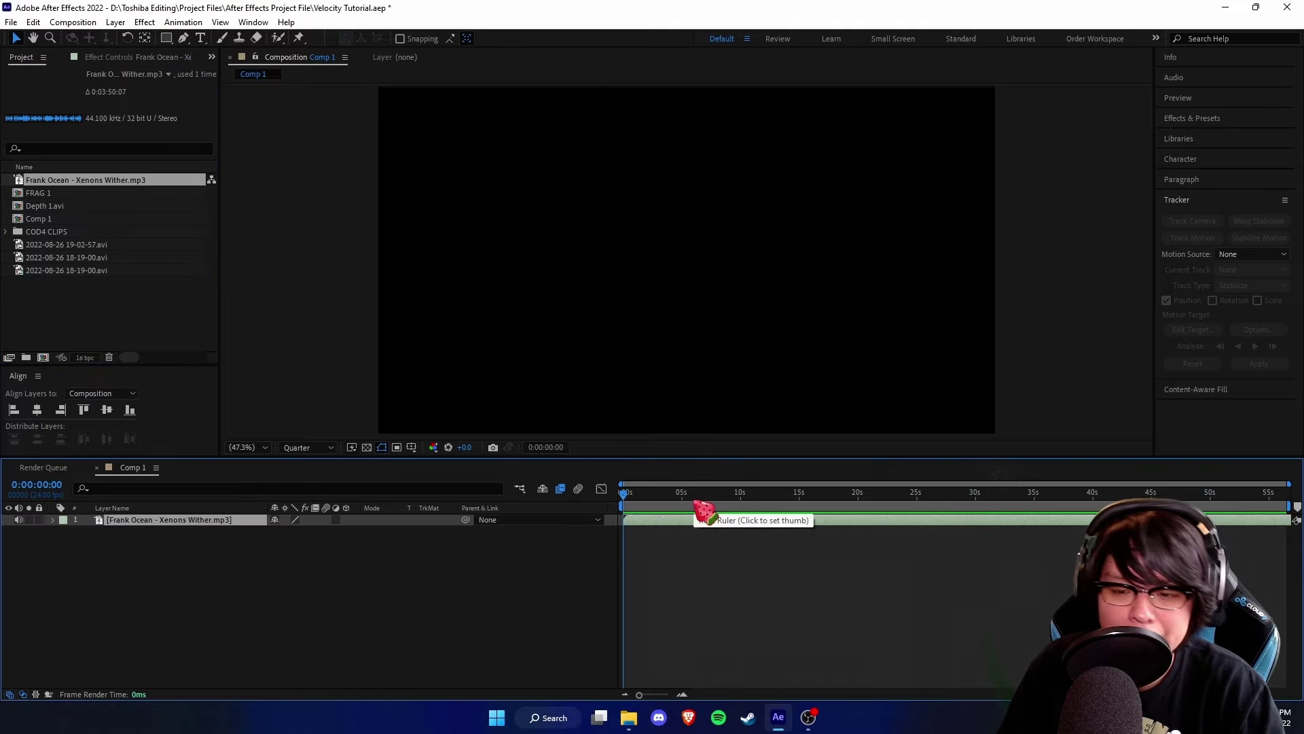
left_click(95, 270)
key("Delete")
left_click_drag(95, 259, 719, 497)
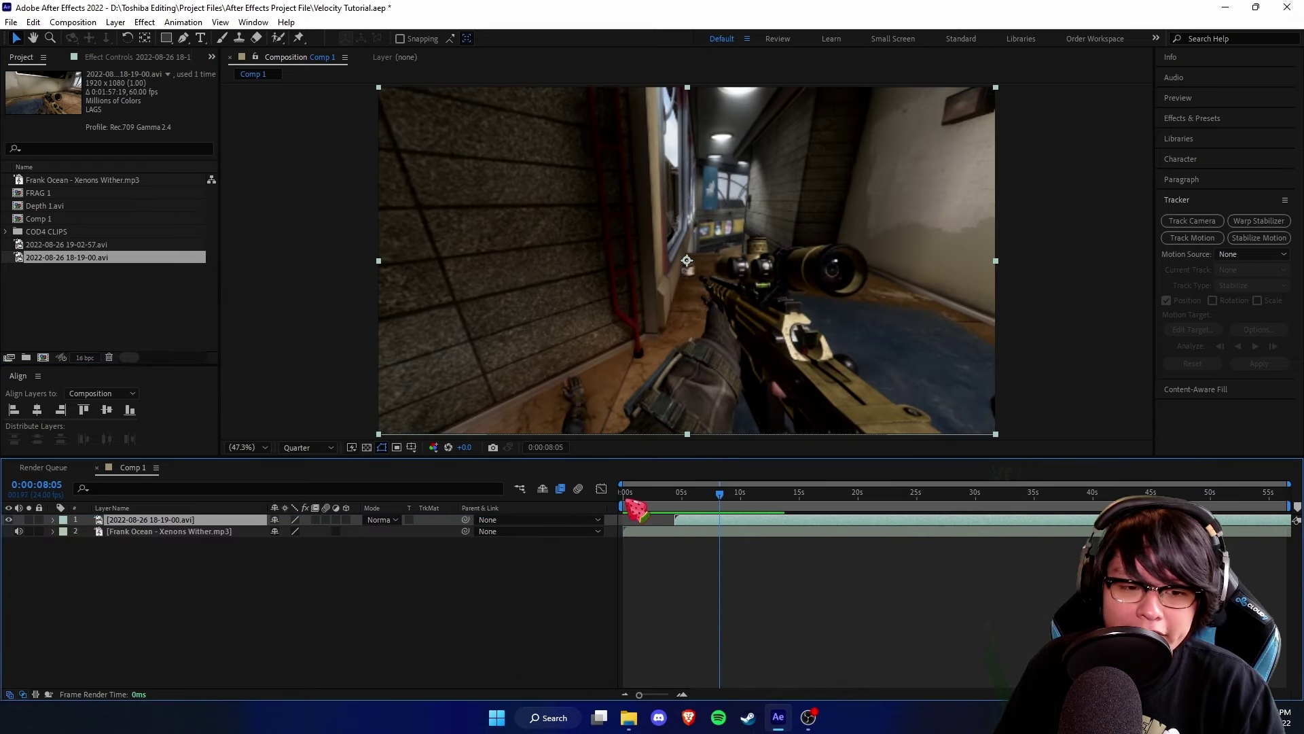
Step: Hide the gameplay clip's video and reveal the audio waveform of the music layer
left_click(8, 519)
left_click(197, 531)
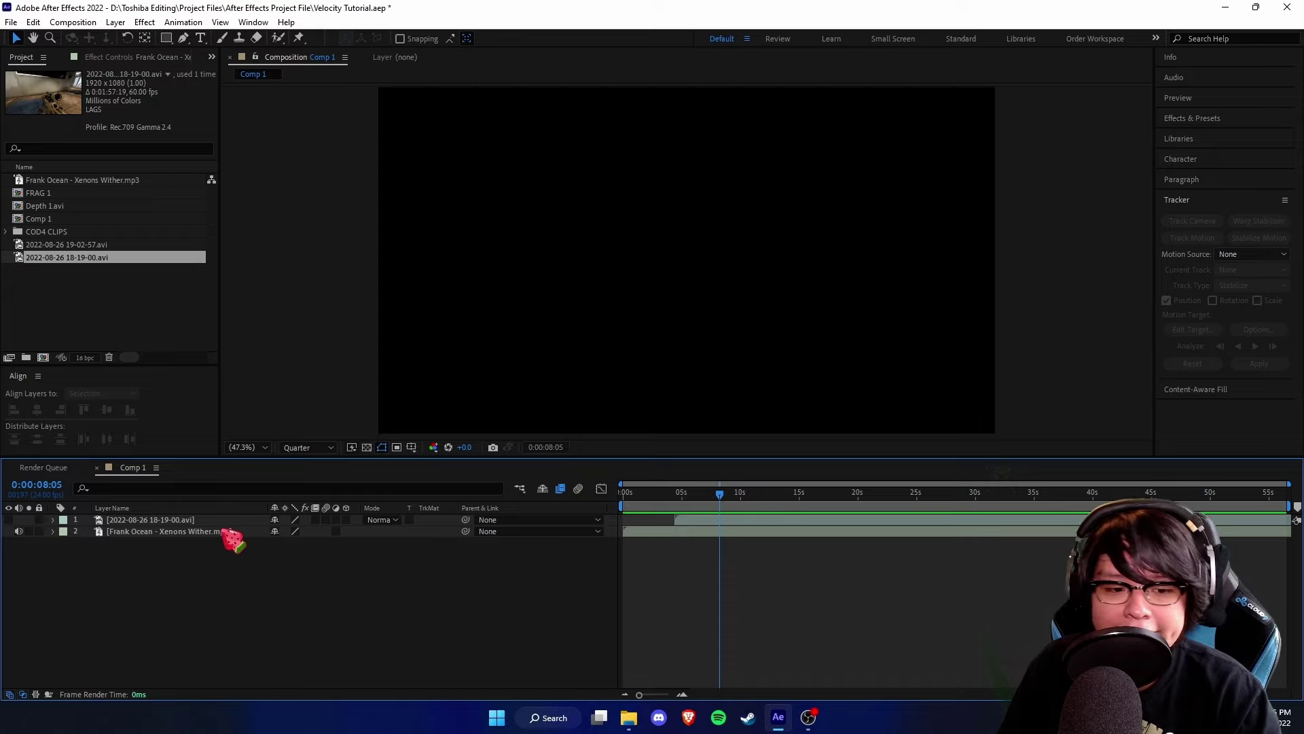
left_click(189, 532)
key("l")
key("l")
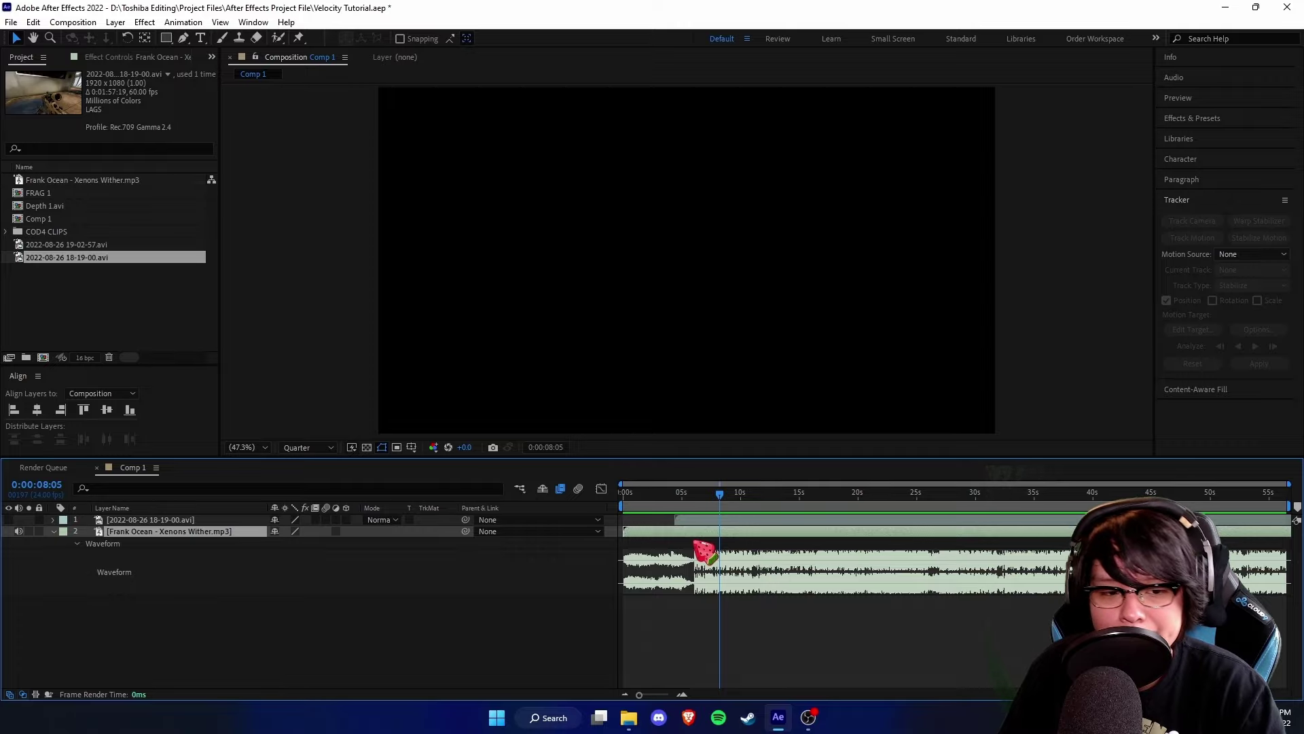
Step: Switch the timeline's Rectified Audio Waveforms option on and back off
left_click(158, 468)
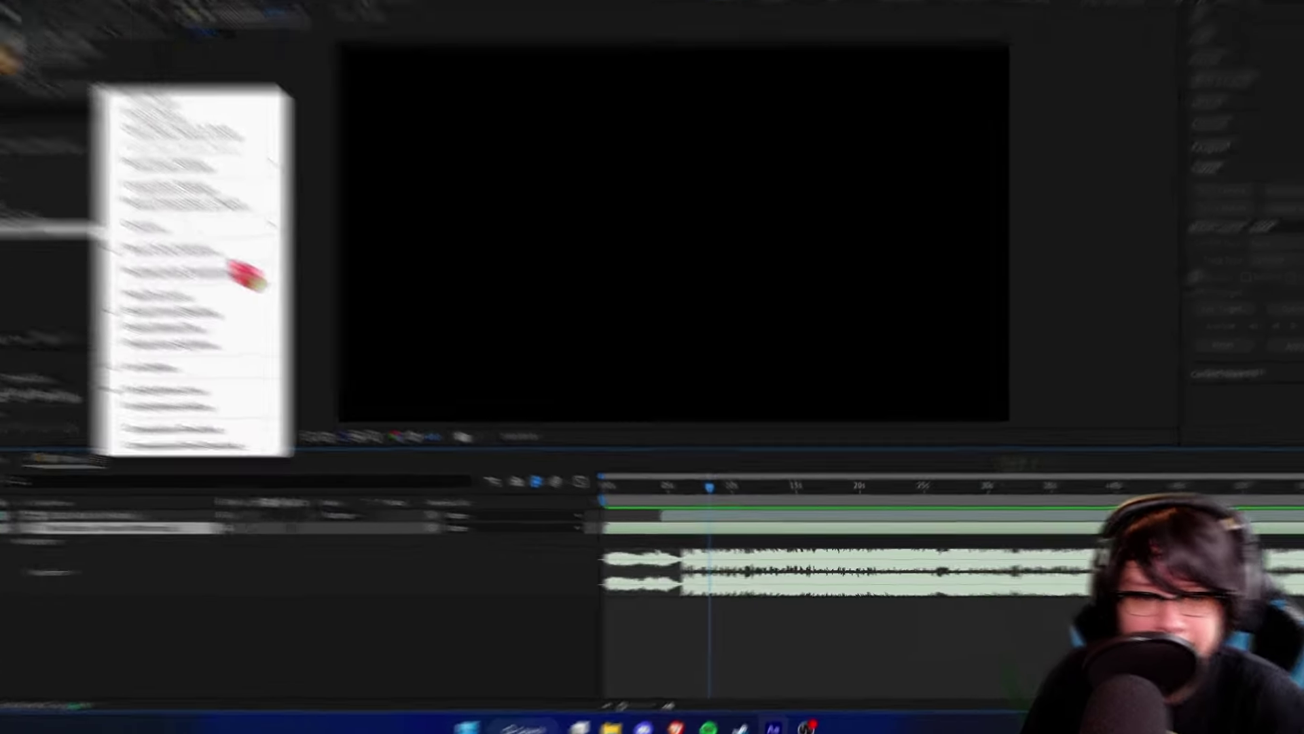
left_click(228, 268)
left_click(721, 617)
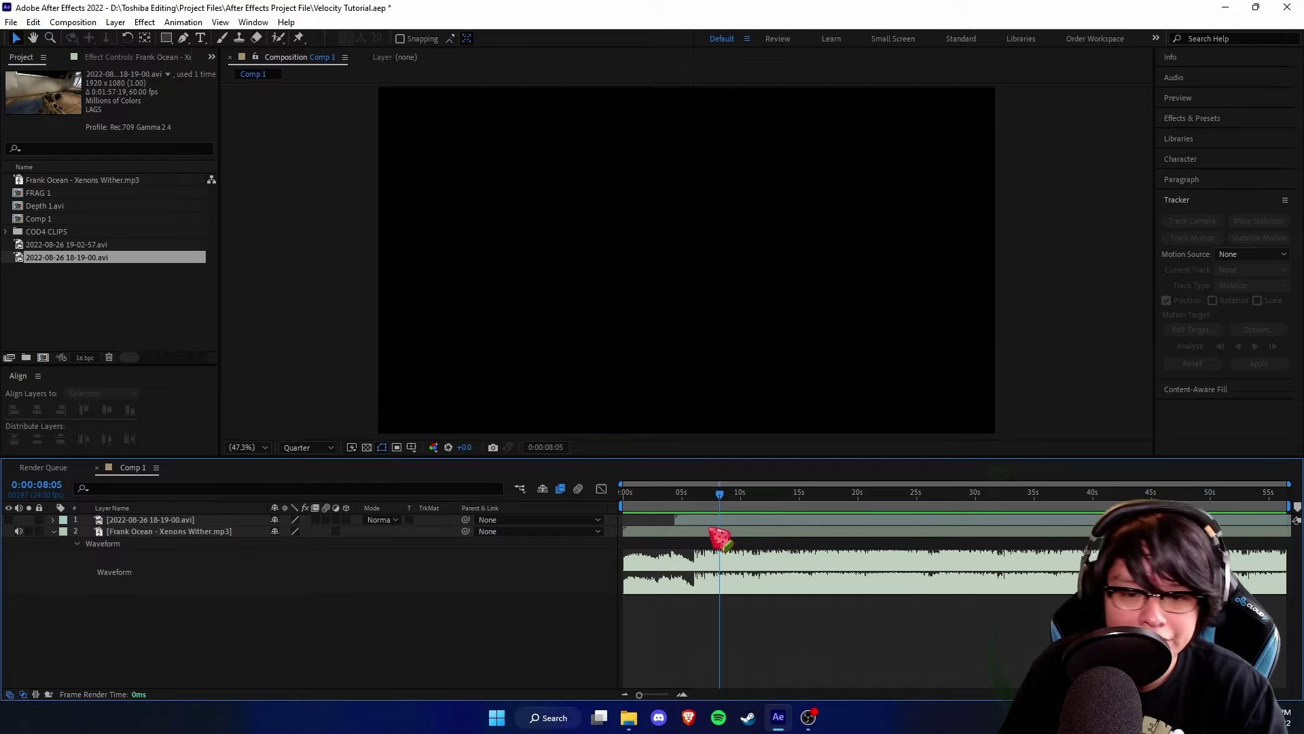
left_click(156, 467)
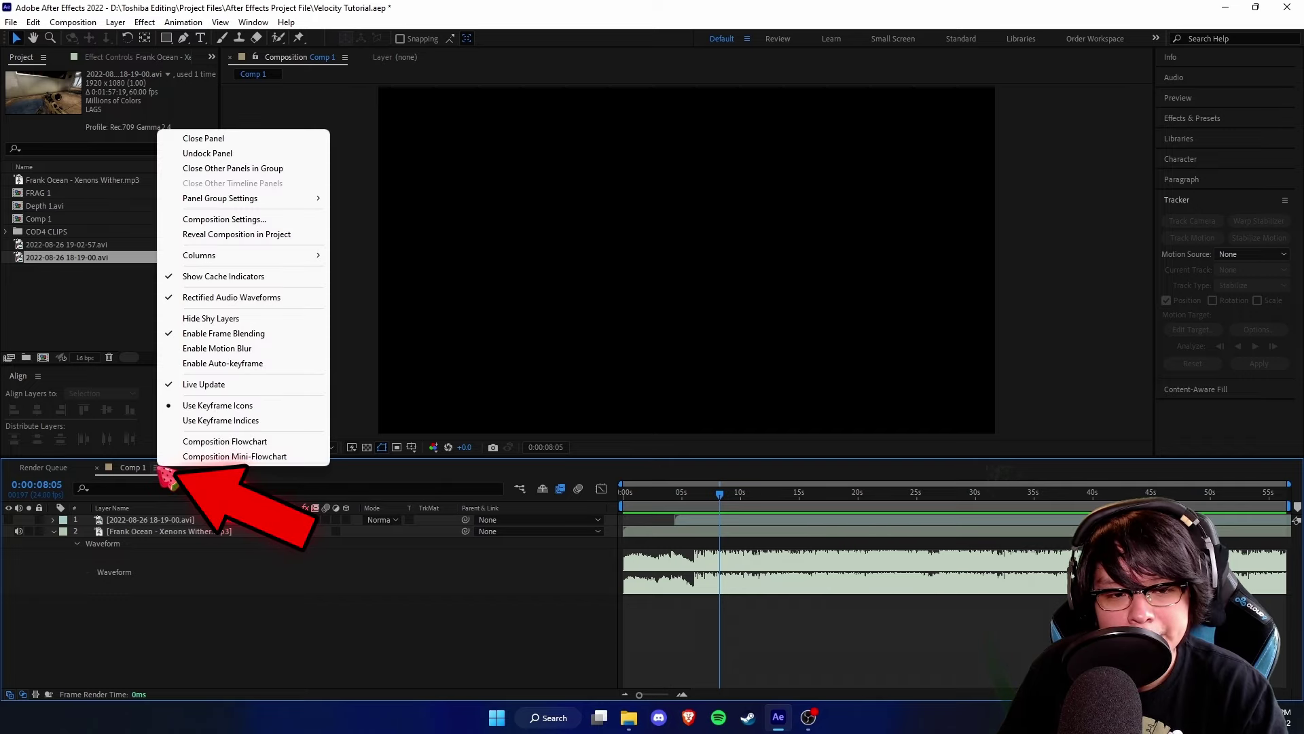
left_click(239, 299)
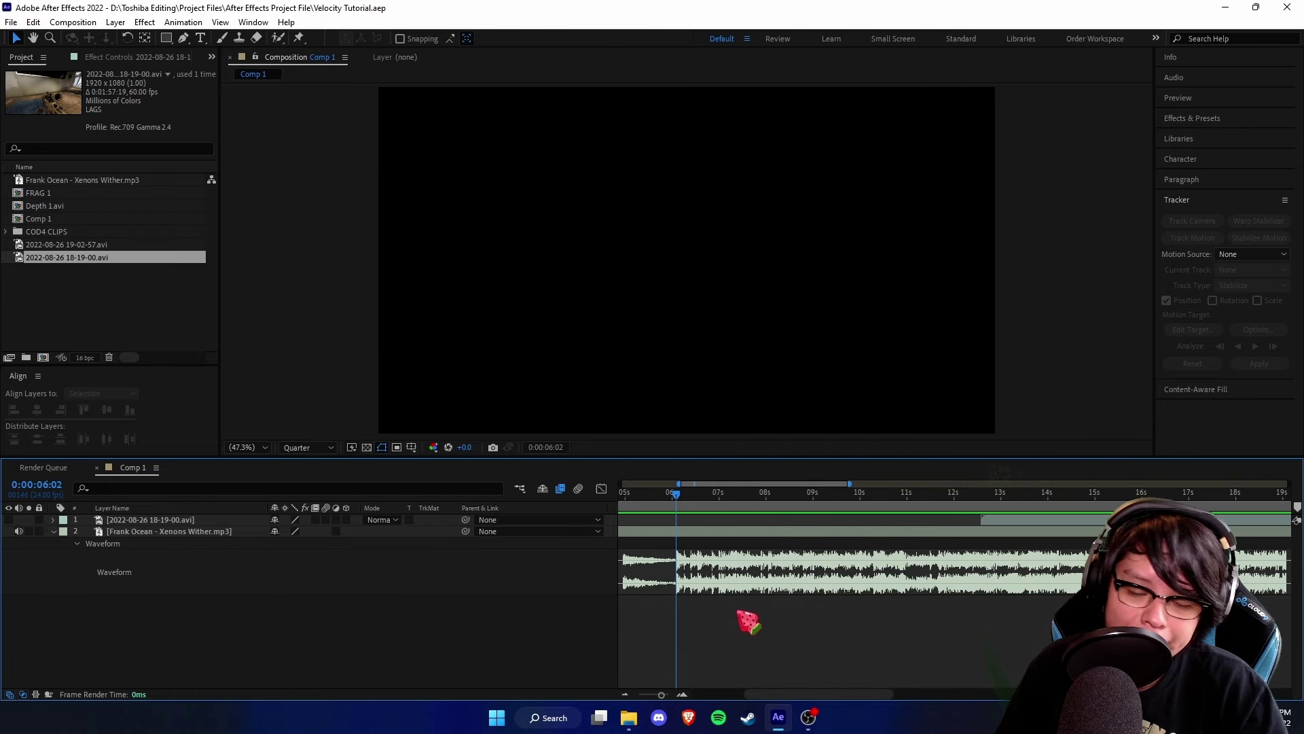
Step: Play the song from its drop at about 6 seconds and mark the beat at 0:00:07:00 on the music layer
key("space")
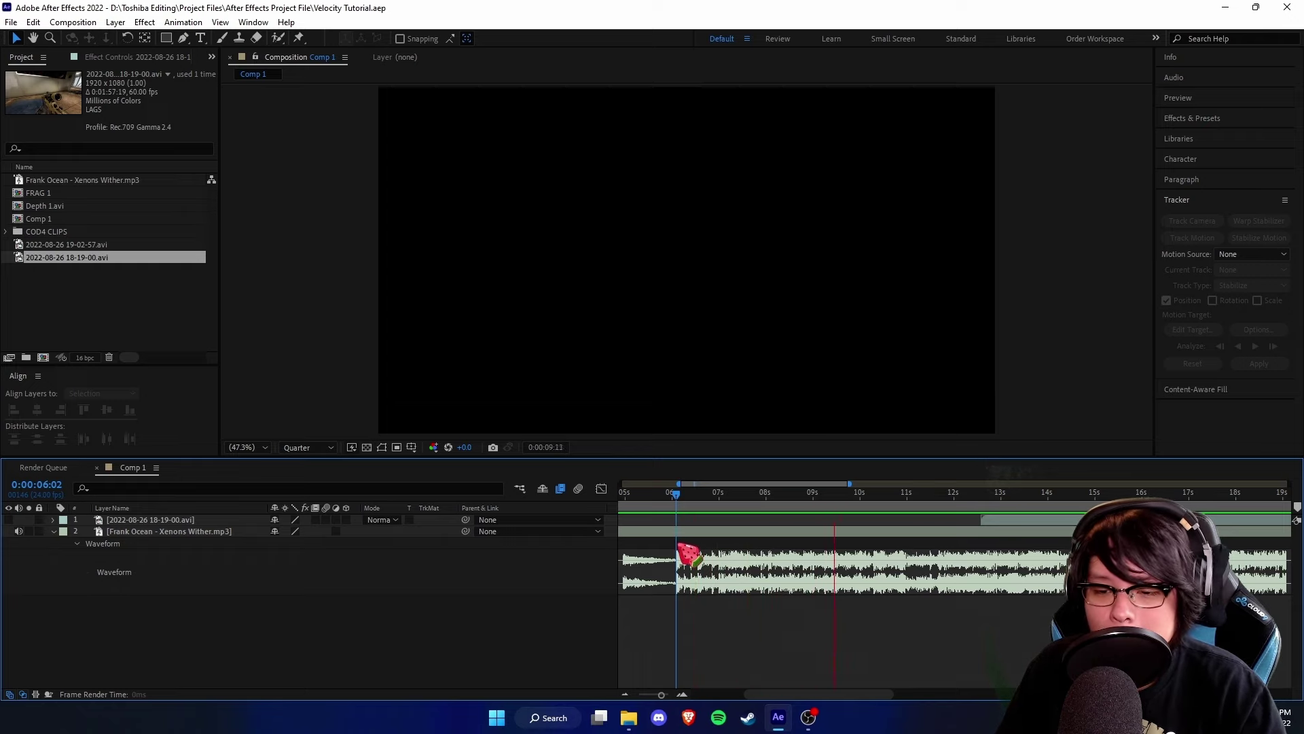
key("space")
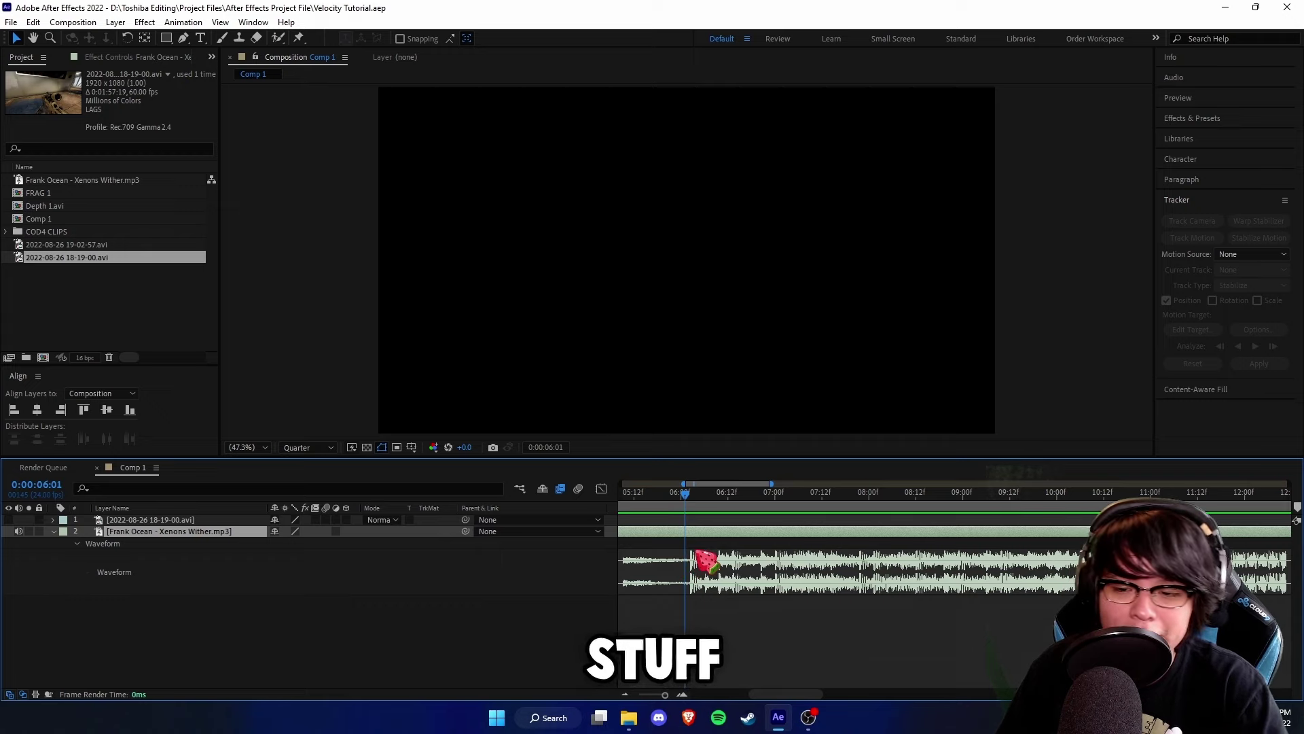
key("space")
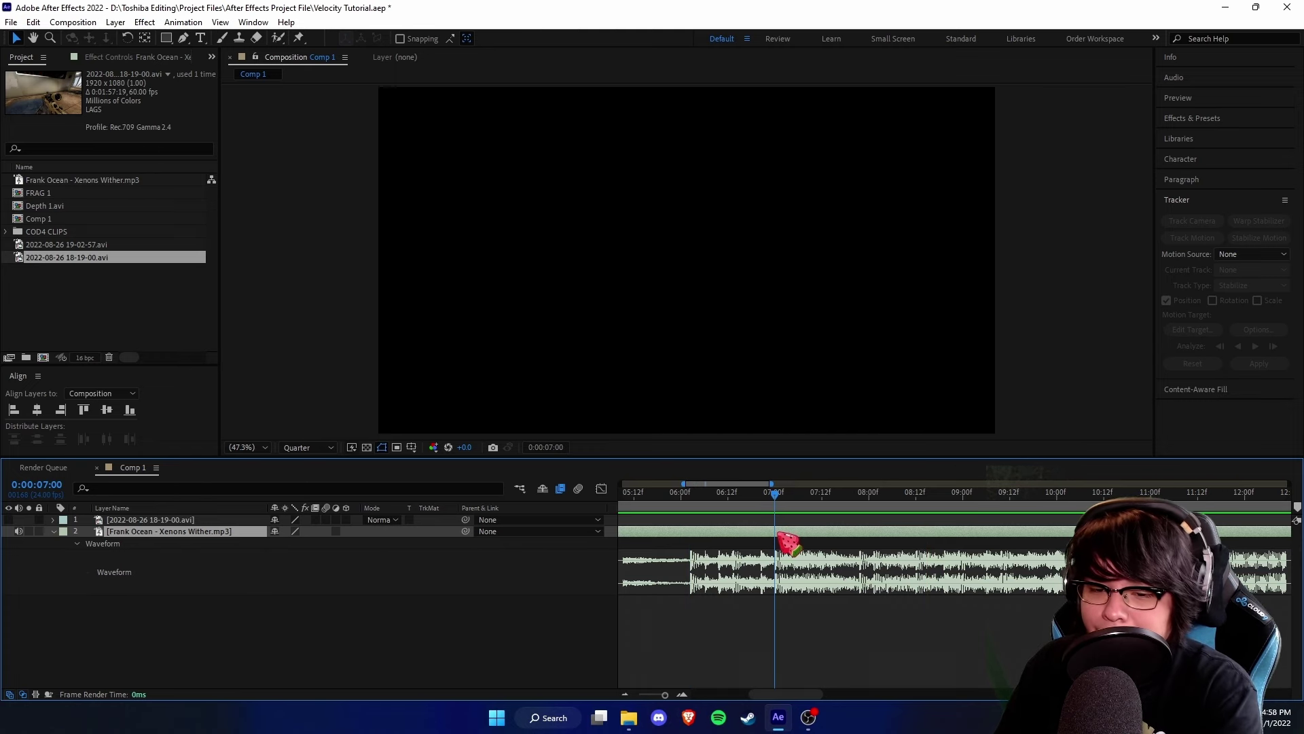
key("space")
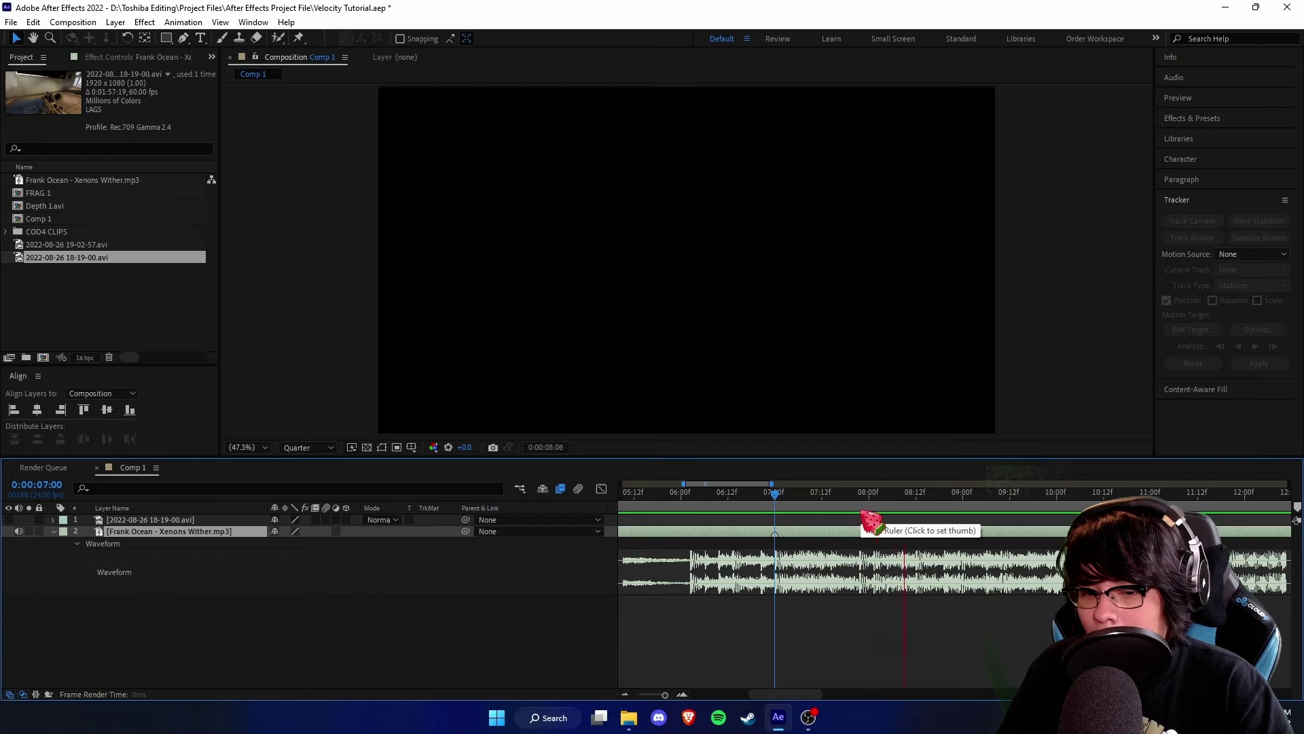
Step: Add markers to the music layer on the beats at about 0:00:07:21 and 0:00:08:01
key("space")
key("KP_Multiply")
left_click_drag(858, 513, 873, 512)
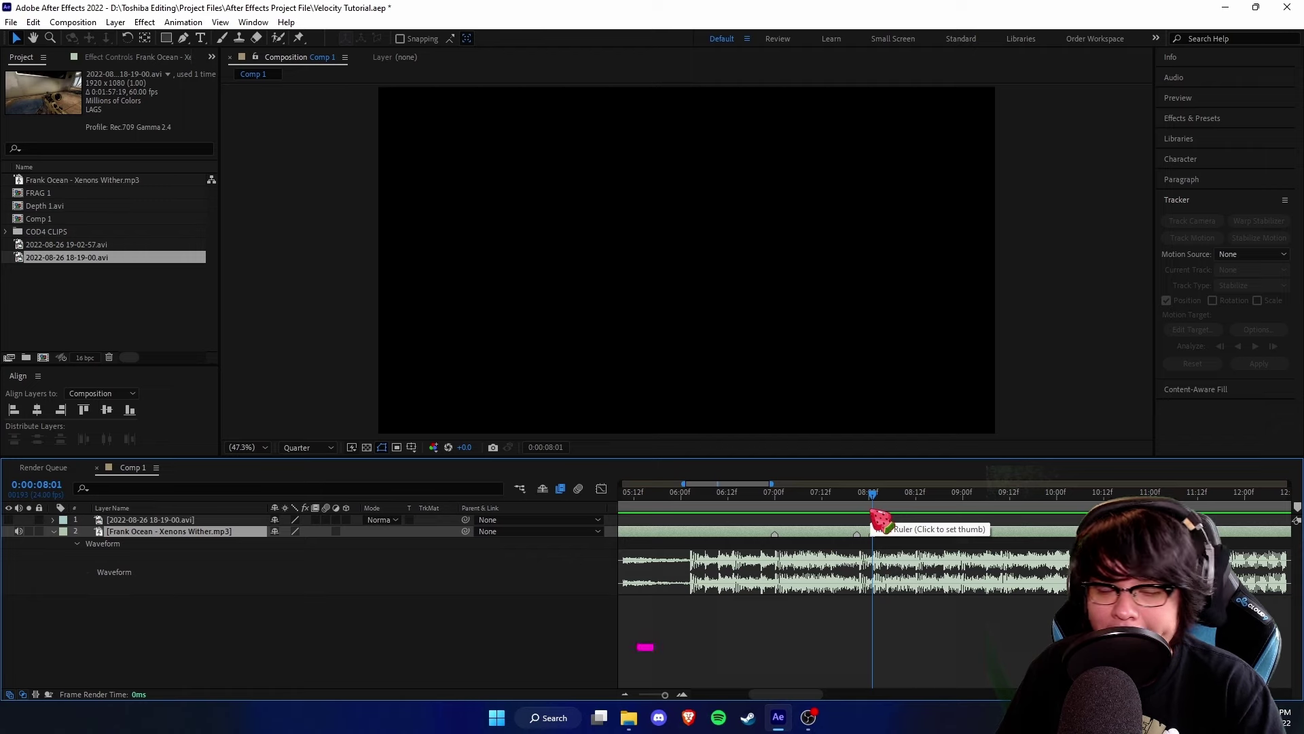
key("KP_Multiply")
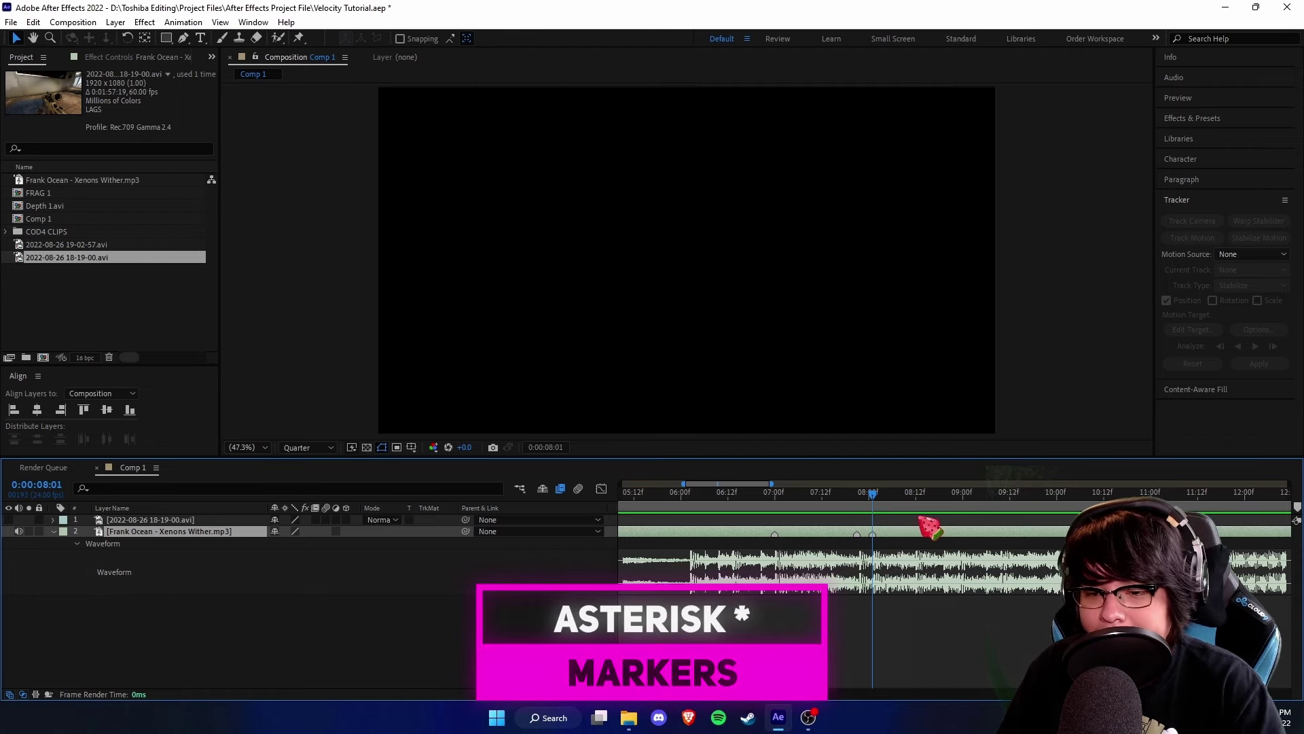
Step: Add further beat markers to the music layer at about 0:00:08:12, 0:00:08:19 and 0:00:09:10
key("space")
left_click(912, 508)
left_click_drag(912, 507, 915, 508)
key("KP_Multiply")
key("space")
left_click(942, 508)
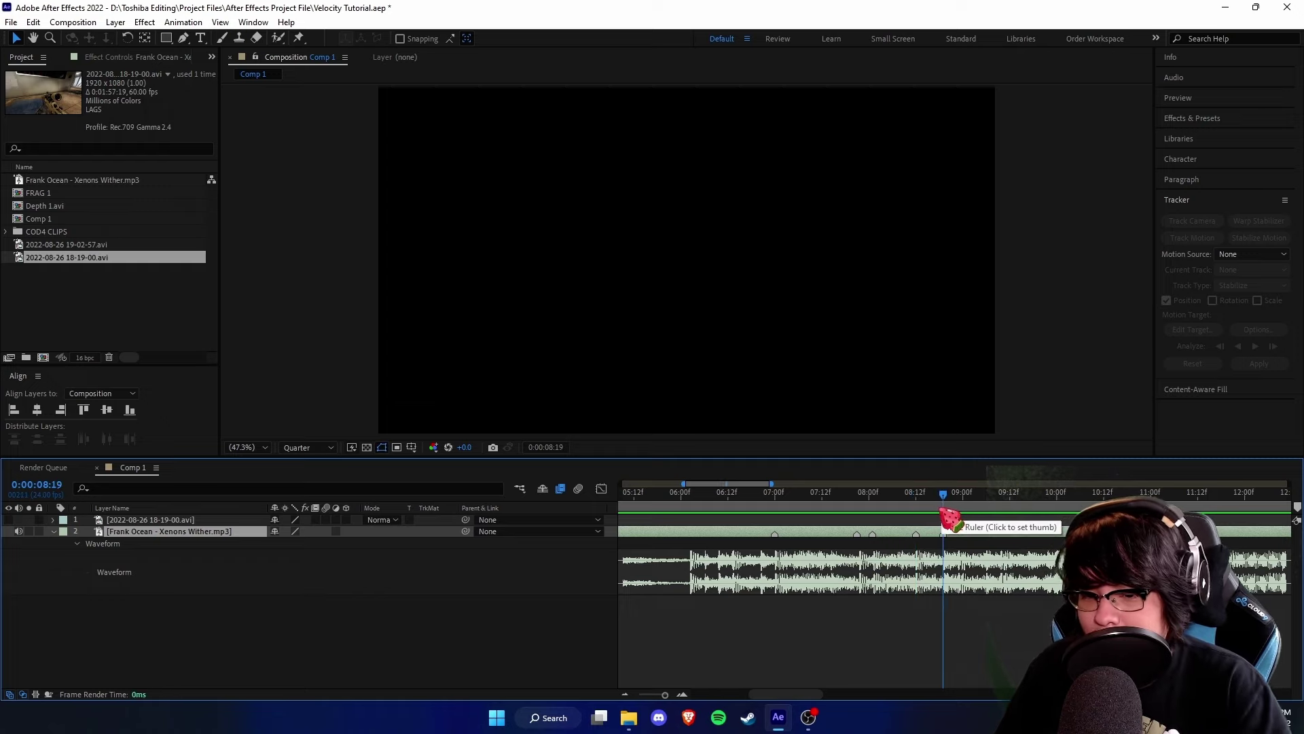
left_click_drag(996, 508, 1002, 508)
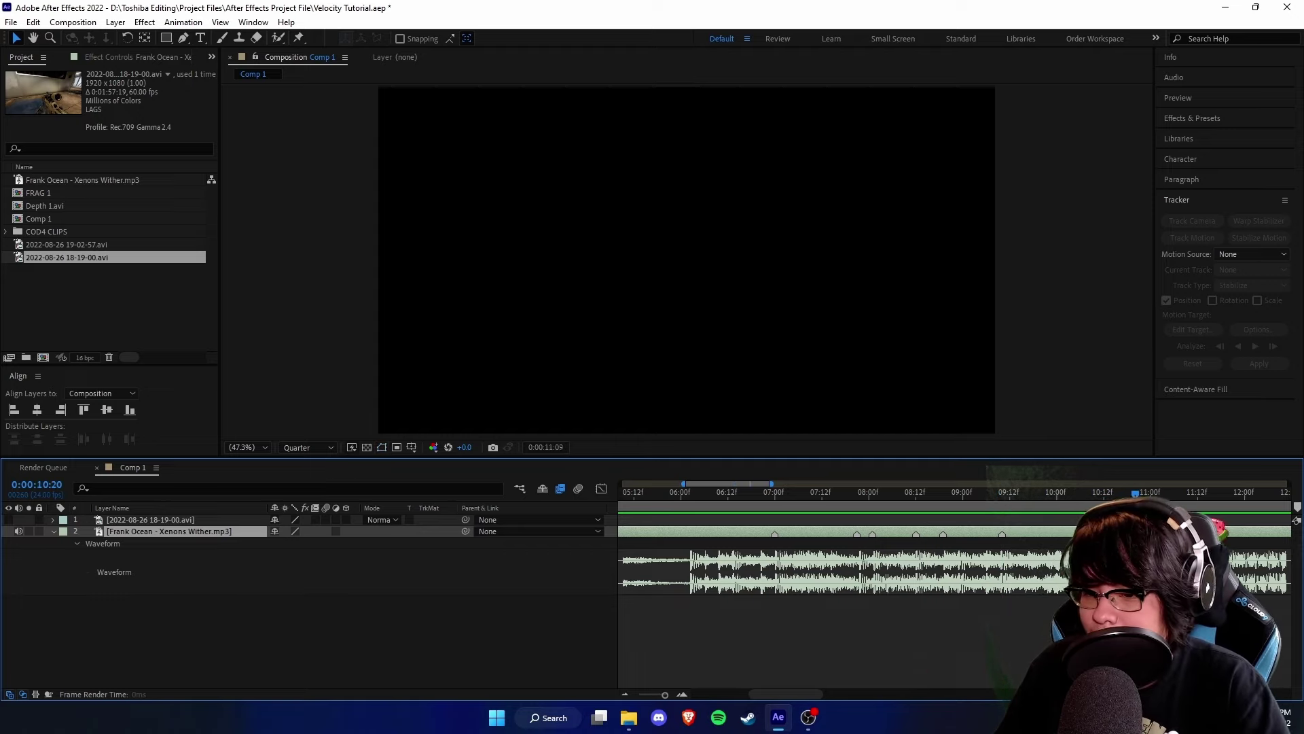
Step: Move the visible gameplay clip earlier to start at about 3.5 seconds and preview it against the song
left_click(774, 506)
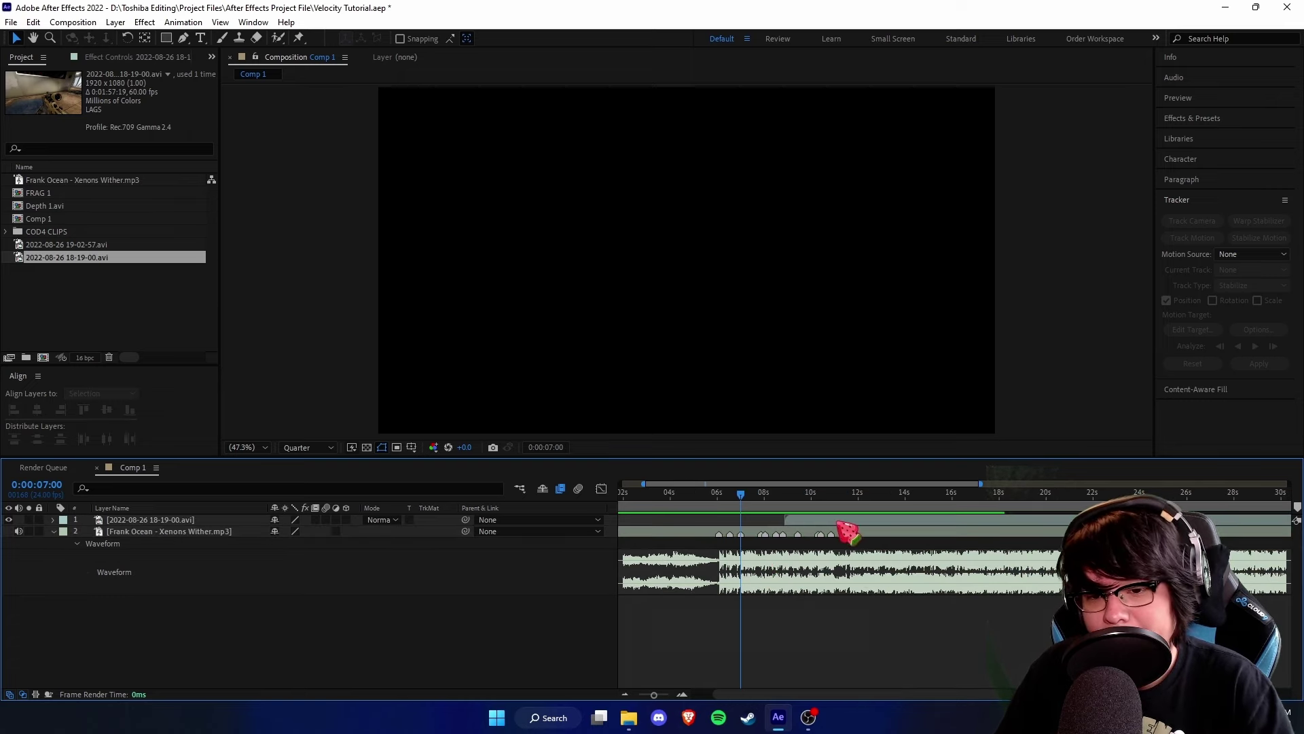
left_click_drag(946, 527, 815, 533)
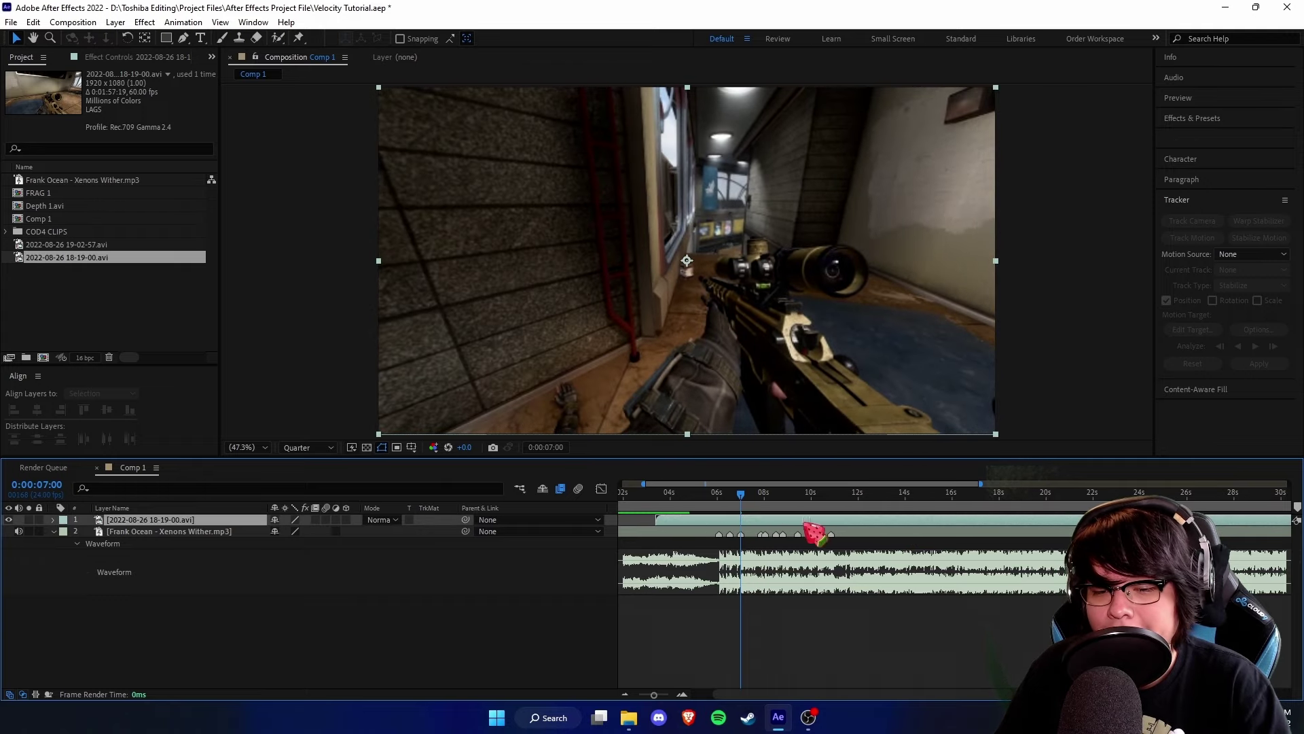
key("minus")
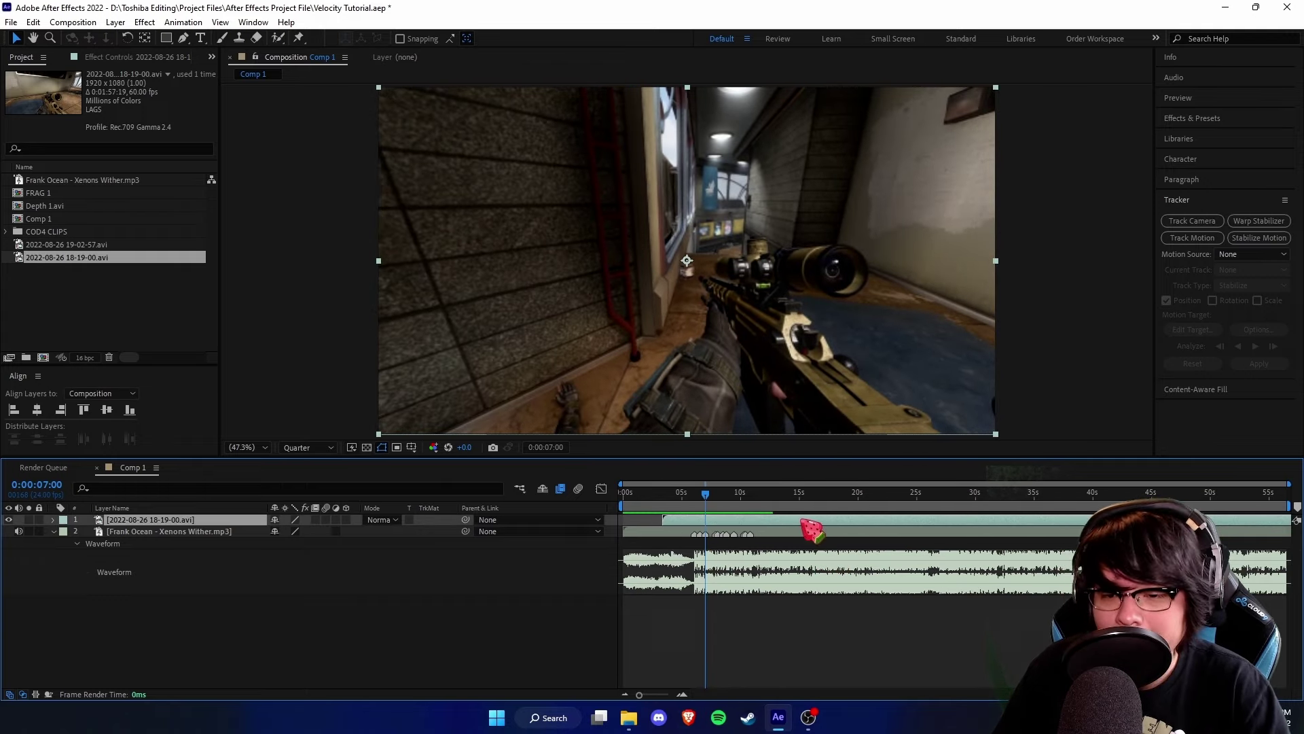
left_click_drag(724, 492, 667, 513)
key("space")
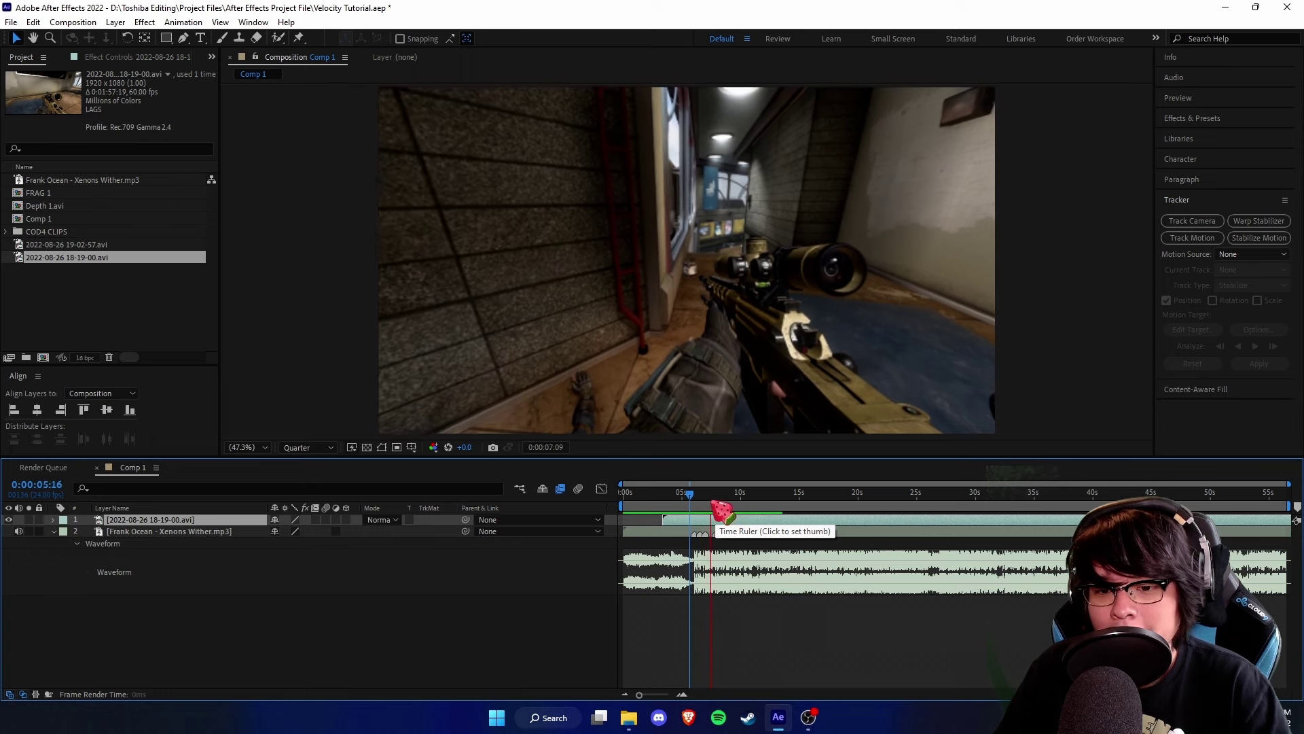
key("space")
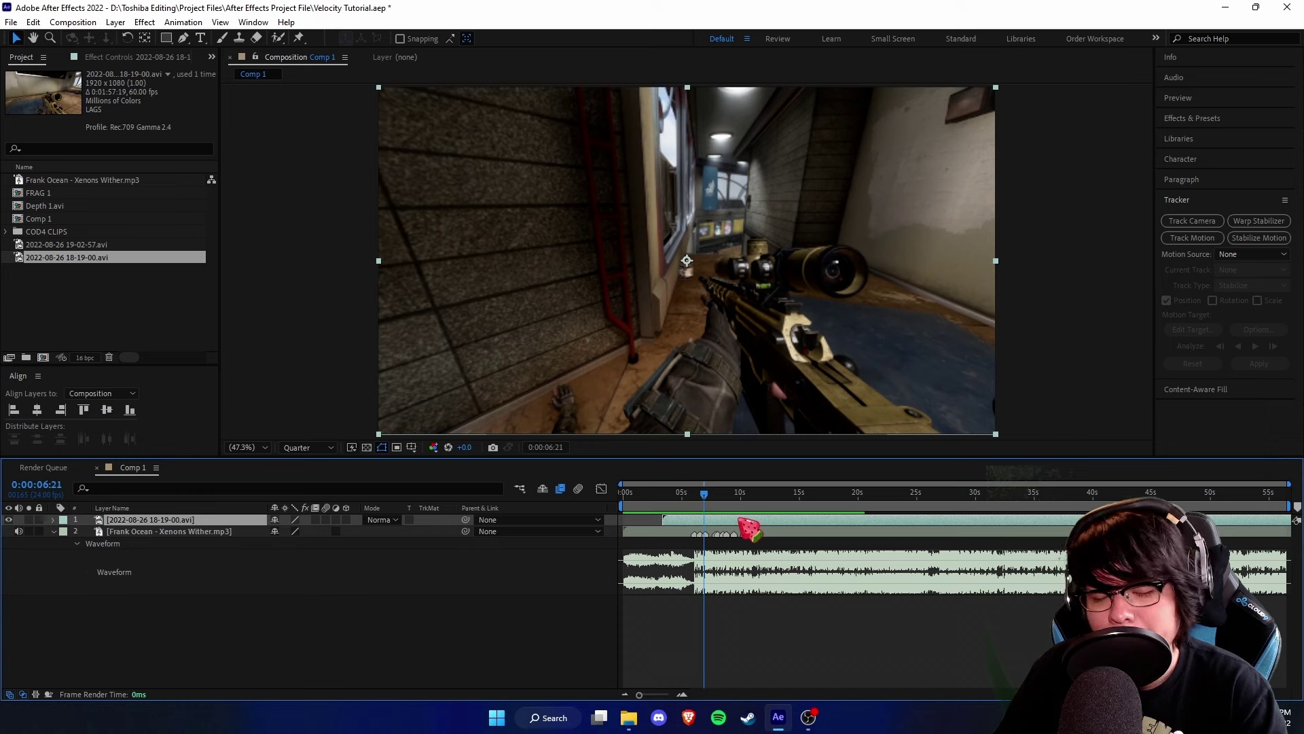
right_click(742, 522)
mouse_move(815, 183)
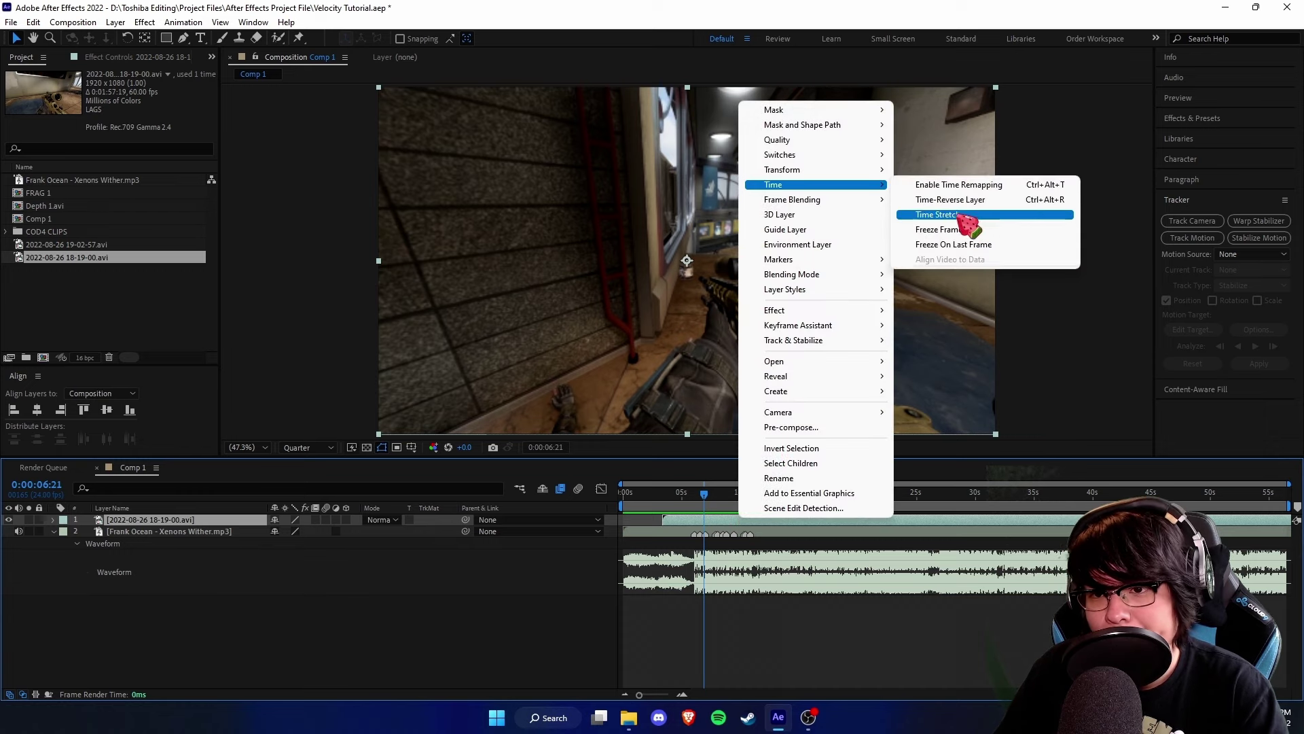
left_click(742, 524)
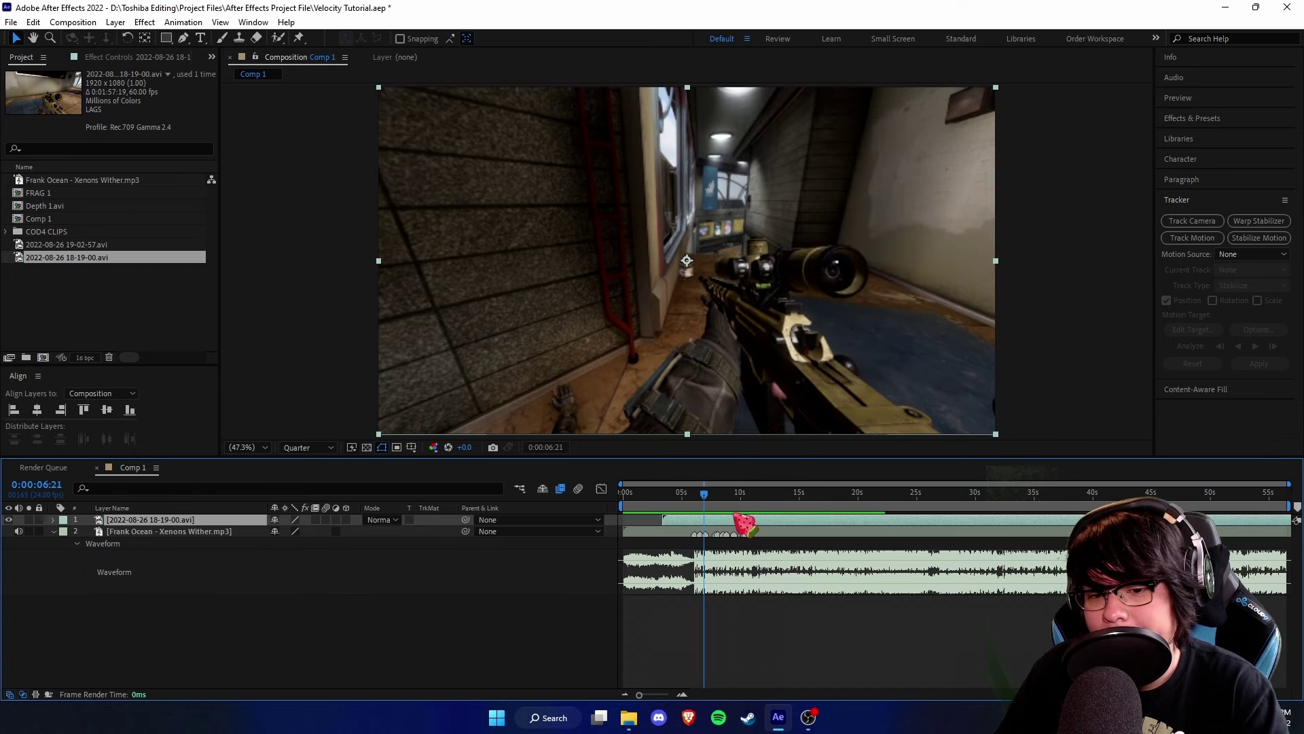
Step: Time-stretch the gameplay clip with a stretch factor of 6, holding its in-point in place
right_click(817, 524)
mouse_move(843, 184)
left_click(1013, 218)
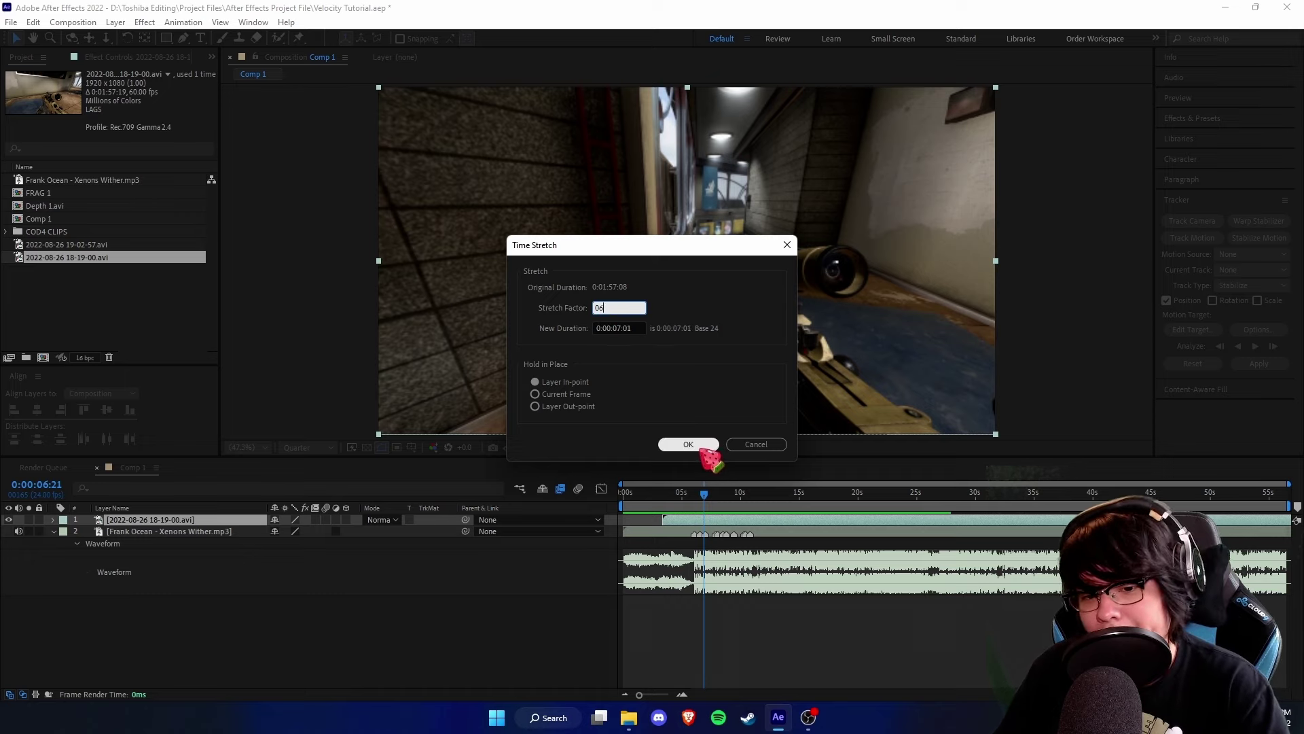
left_click(676, 446)
Step: Move the stretched clip to start at about 7 seconds and scrub through its footage
left_click(659, 505)
left_click_drag(694, 520, 729, 501)
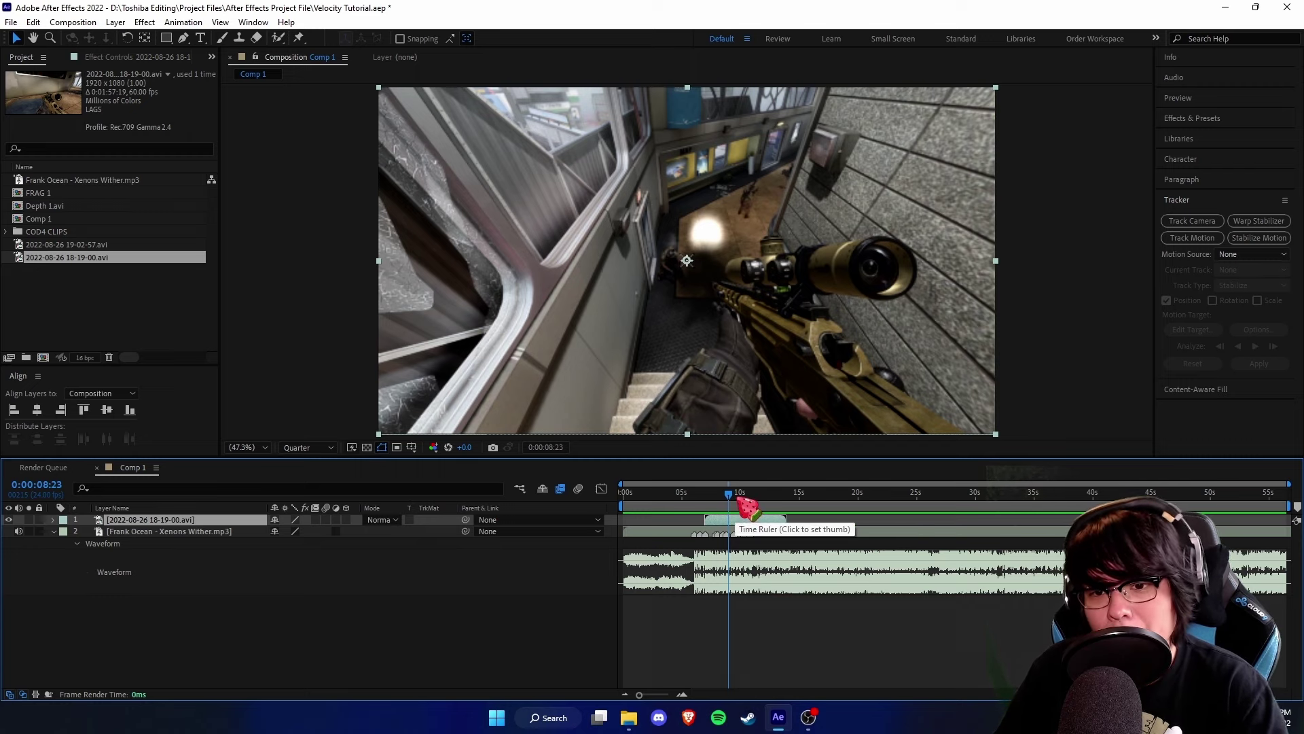
left_click(737, 506)
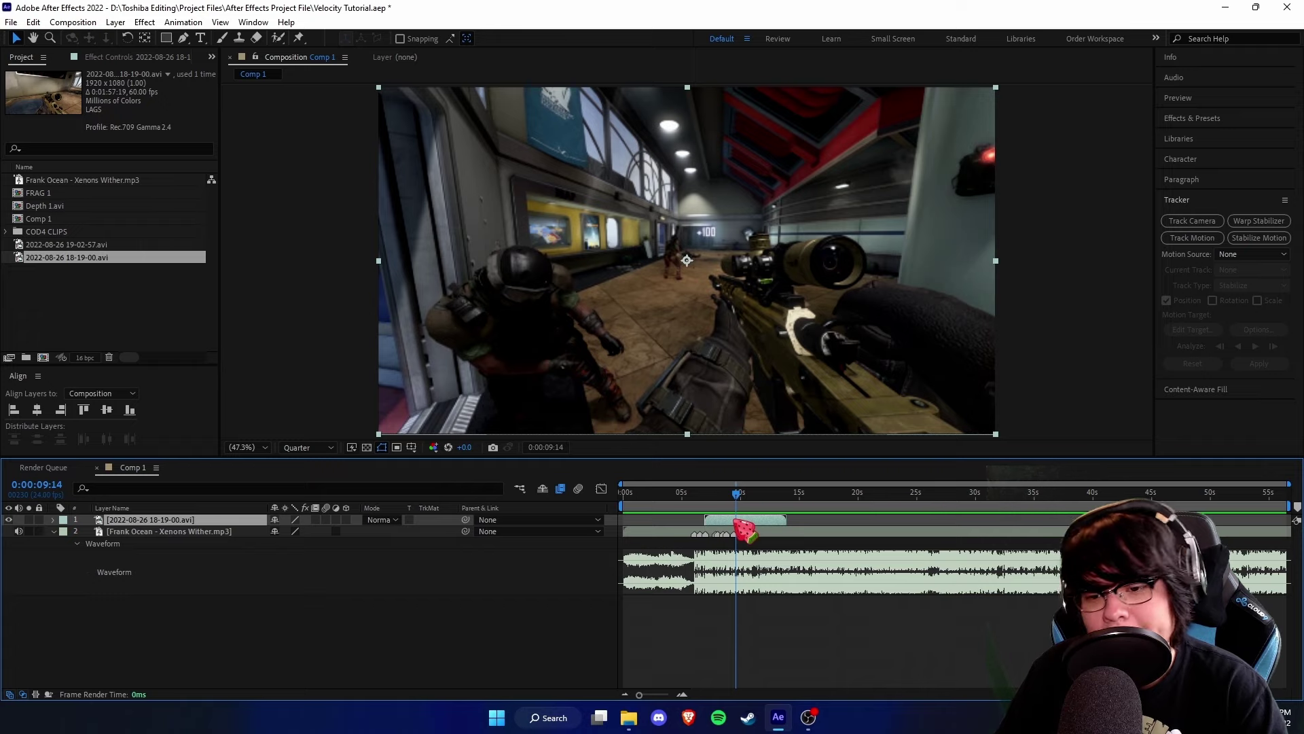
right_click(775, 522)
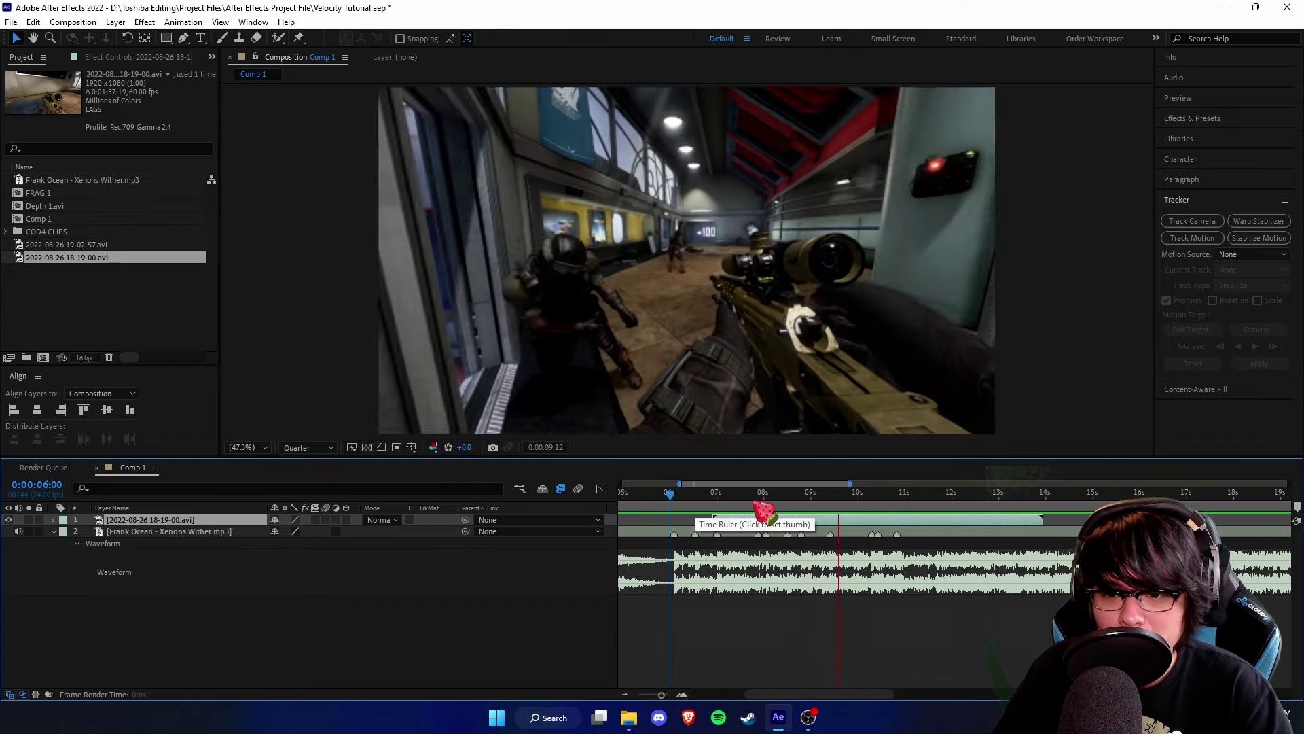
Step: Shift the clip to start at about 0:00:09:07 and play the song from about 6 seconds
left_click(752, 499)
left_click_drag(737, 519, 848, 520)
left_click_drag(709, 499, 682, 514)
scroll(747, 519, "up", 2)
key("space")
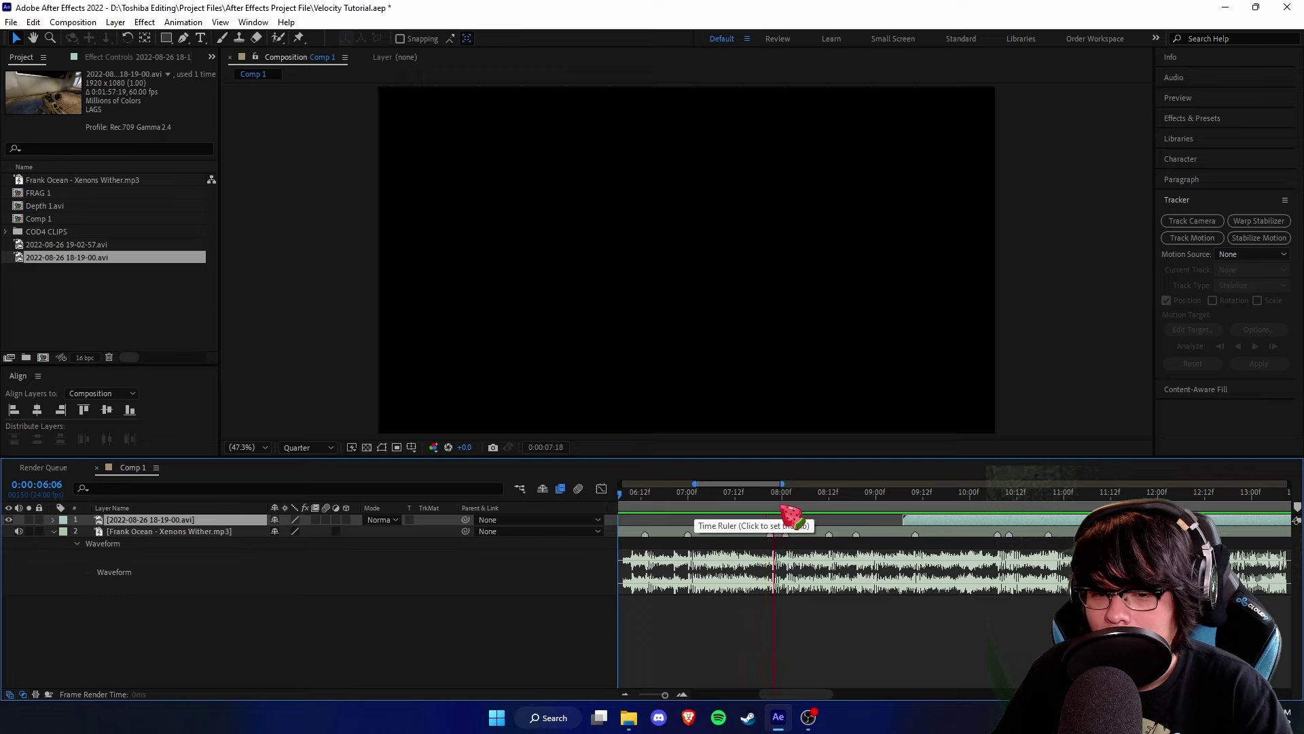
Step: Slide the clip back across the beat marker at 0:00:07:21, split it there and delete the part before the marker
left_click(774, 509)
scroll(867, 533, "right", 2)
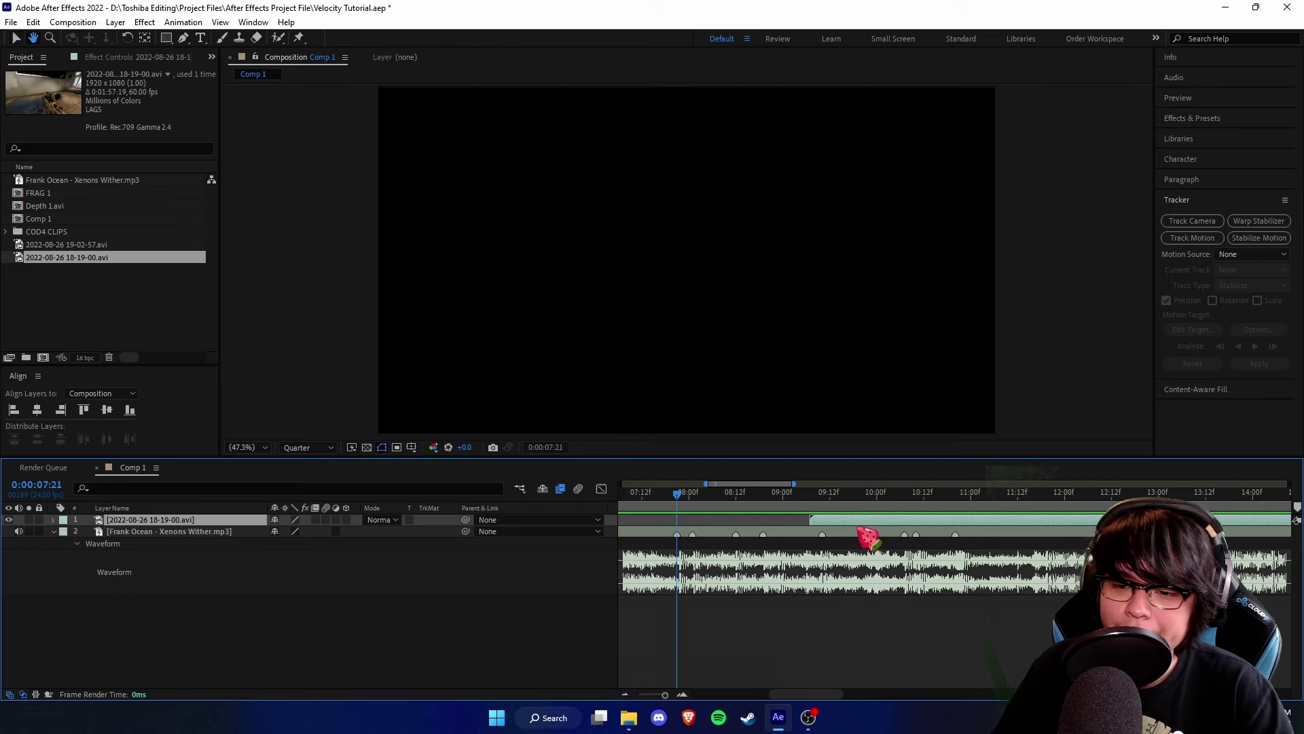
scroll(881, 532, "down", 2)
left_click_drag(879, 530, 775, 540)
key("ctrl+d")
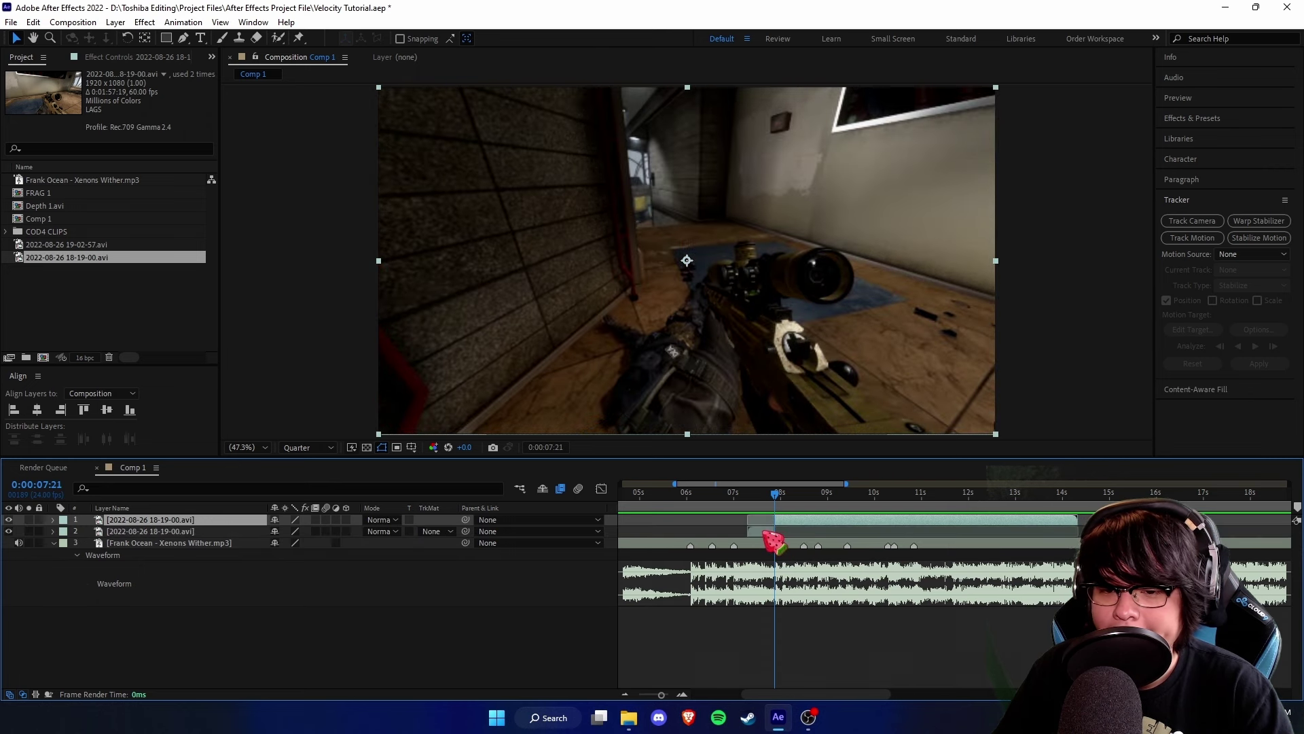
key("Delete")
scroll(779, 546, "up", 2)
left_click(747, 520)
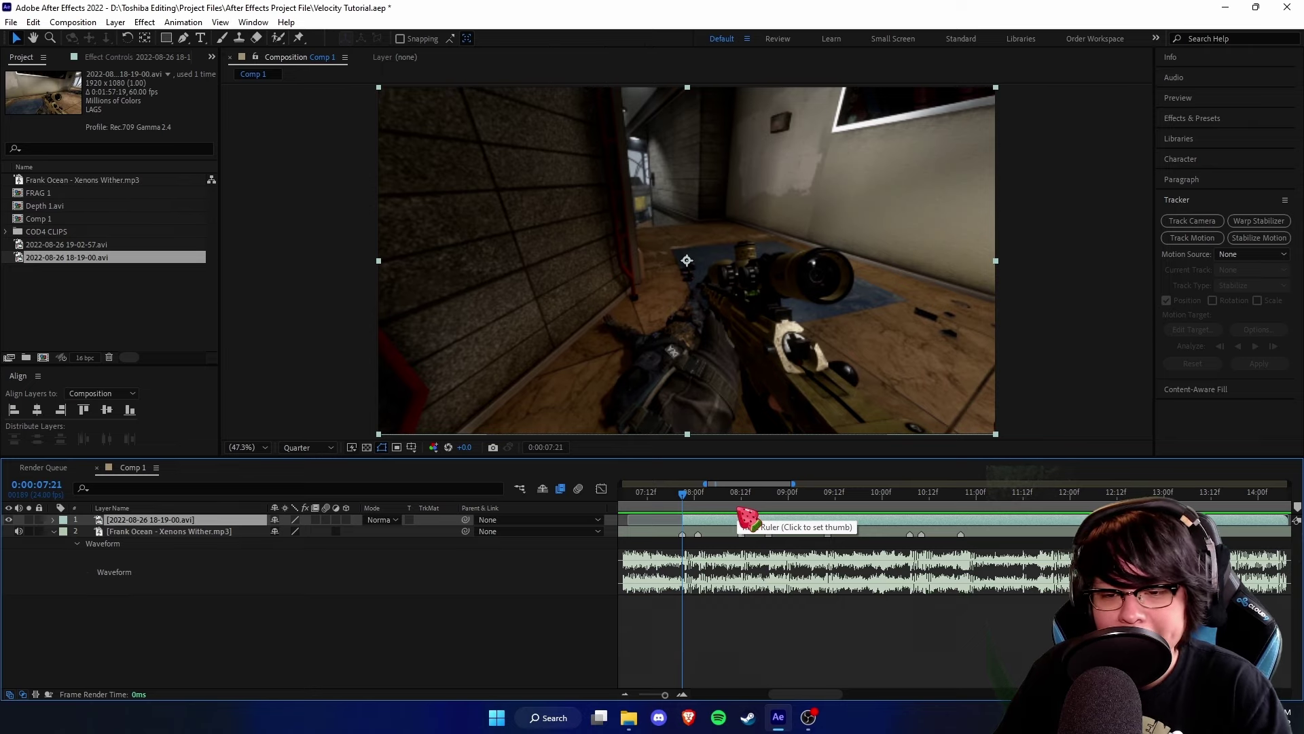
Step: Split the gameplay clip at 0:00:09:08 and split the remaining part again at 0:00:10:15
left_click(808, 509)
mouse_move(810, 513)
left_mouse_down()
mouse_move(834, 516)
mouse_move(821, 518)
left_mouse_up()
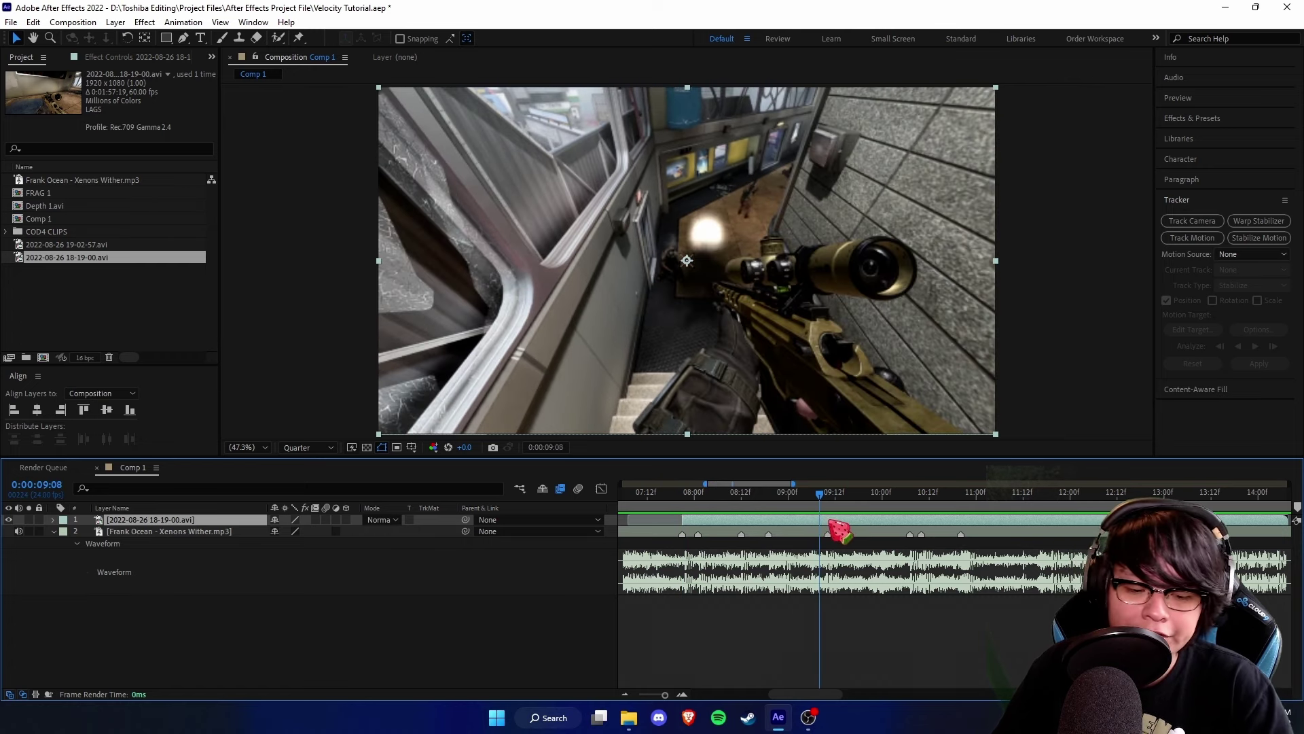
key("ctrl+shift+d")
key("minus")
left_click_drag(796, 500, 863, 532)
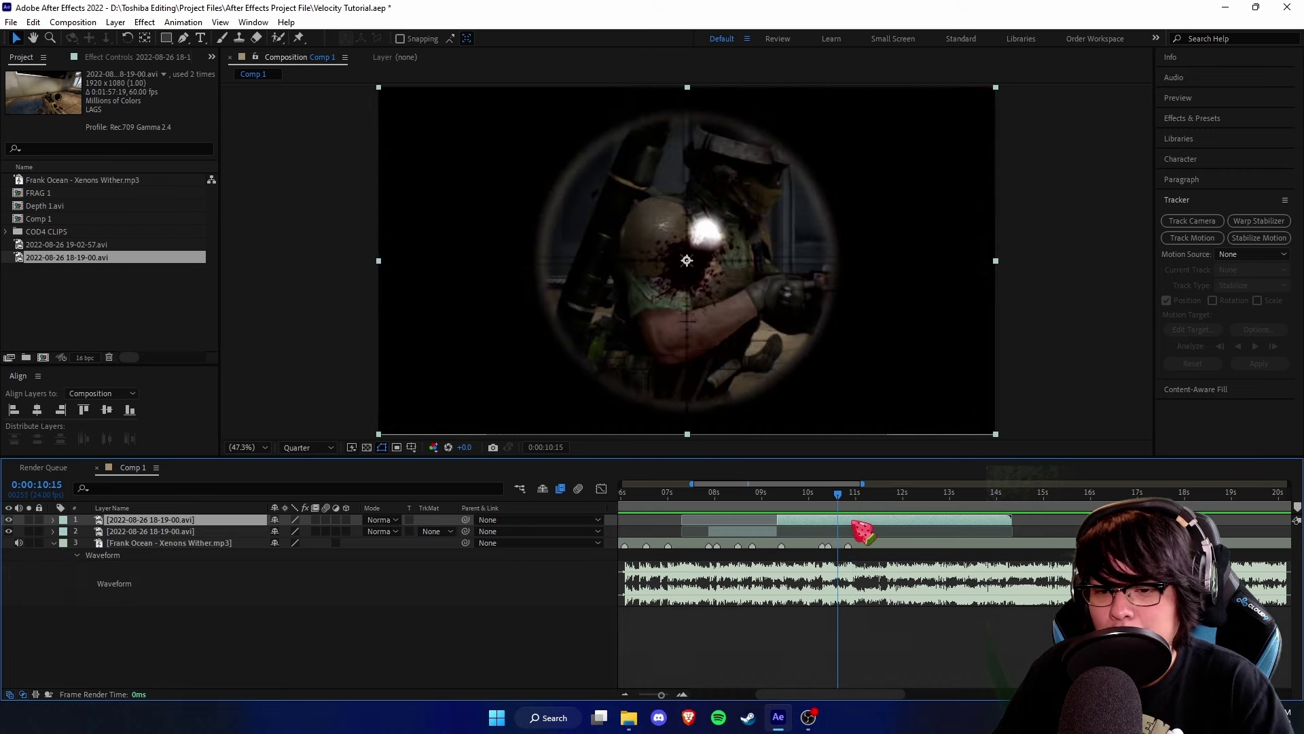
key("ctrl+shift+d")
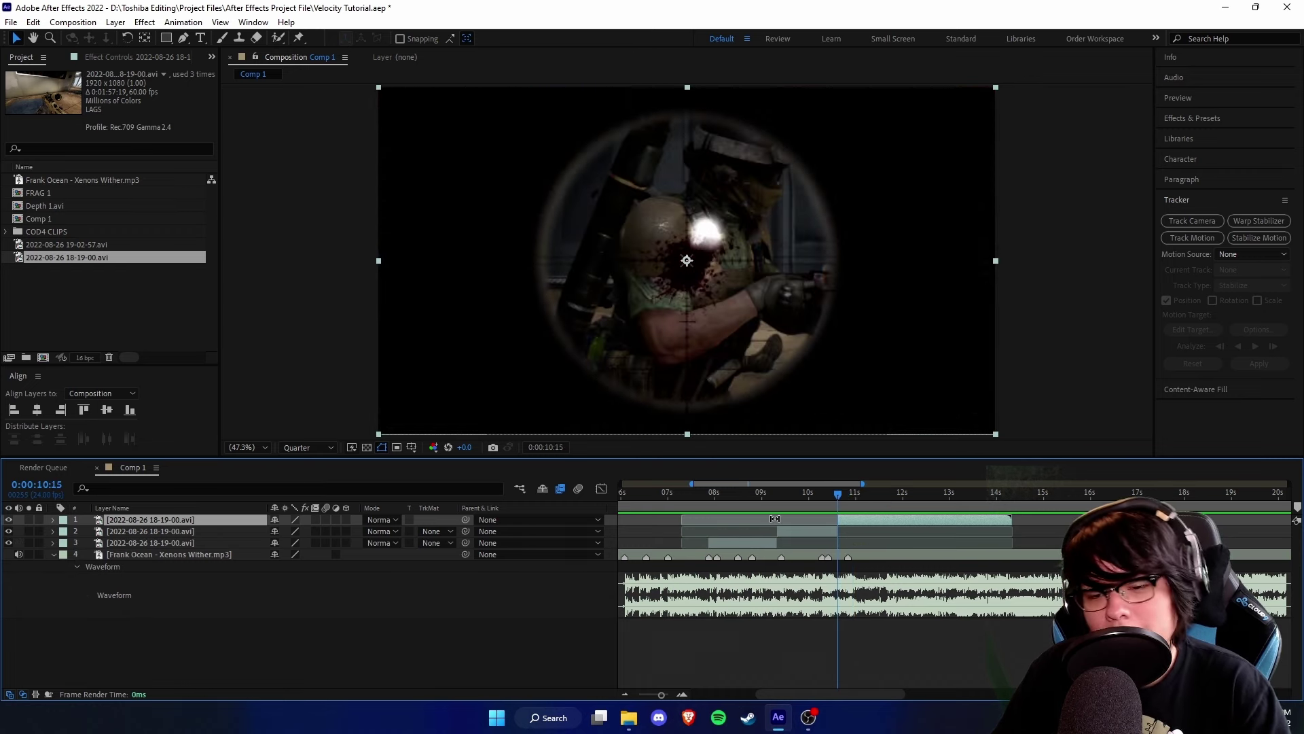
Step: Play the split clip against the song from 0:00:07:11
scroll(773, 523, "up", 1)
left_click_drag(773, 523, 810, 534)
left_click_drag(694, 504, 640, 506)
key("space")
key("space")
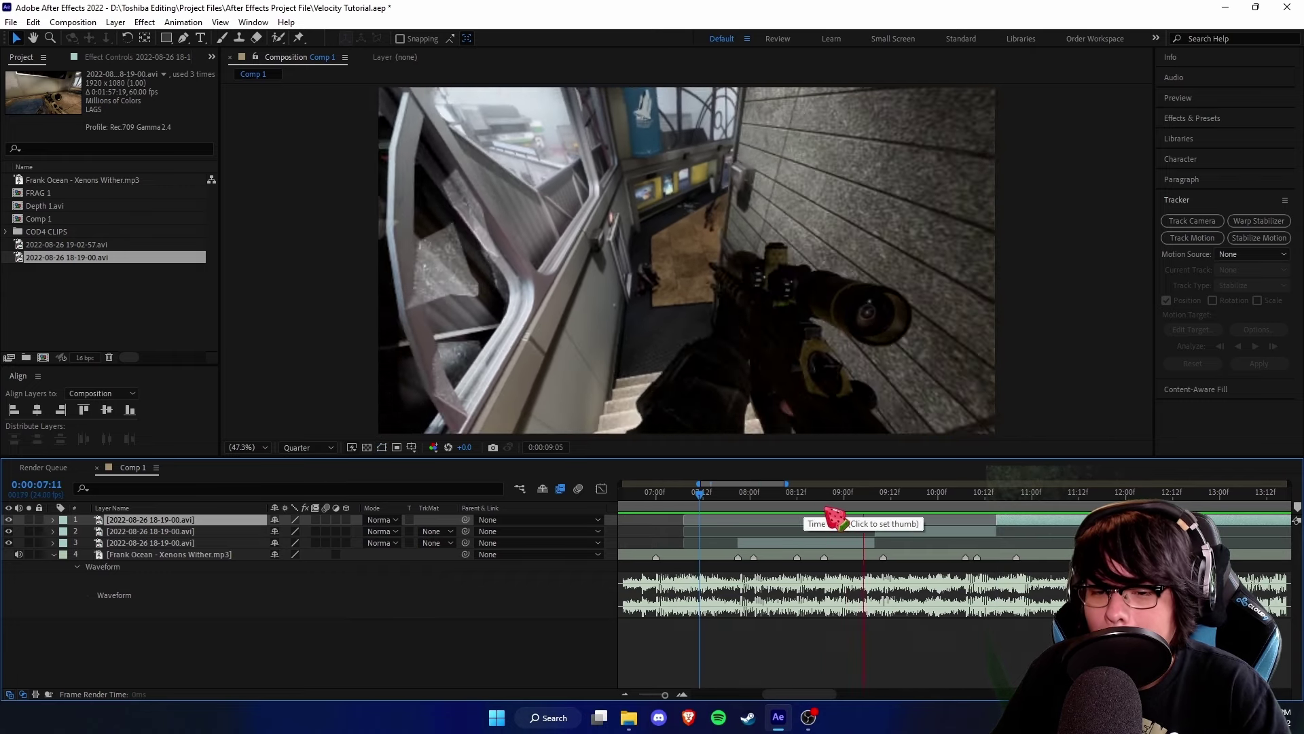
Step: Move the second segment to start at the 0:00:08:19 beat marker, and split off and delete the first segment's overlap there
left_click_drag(889, 532, 838, 536)
scroll(836, 516, "left", 1)
left_click_drag(655, 504, 852, 553)
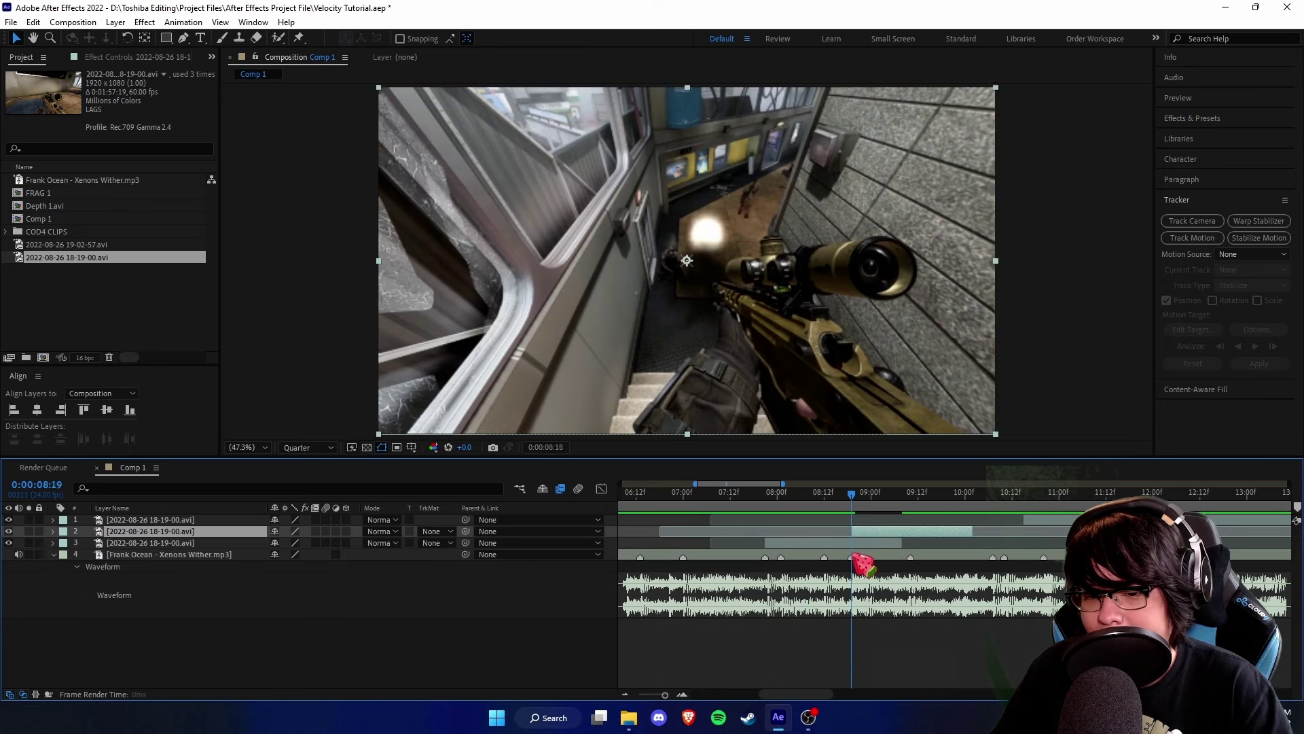
left_click(879, 543)
key("ctrl+shift+d")
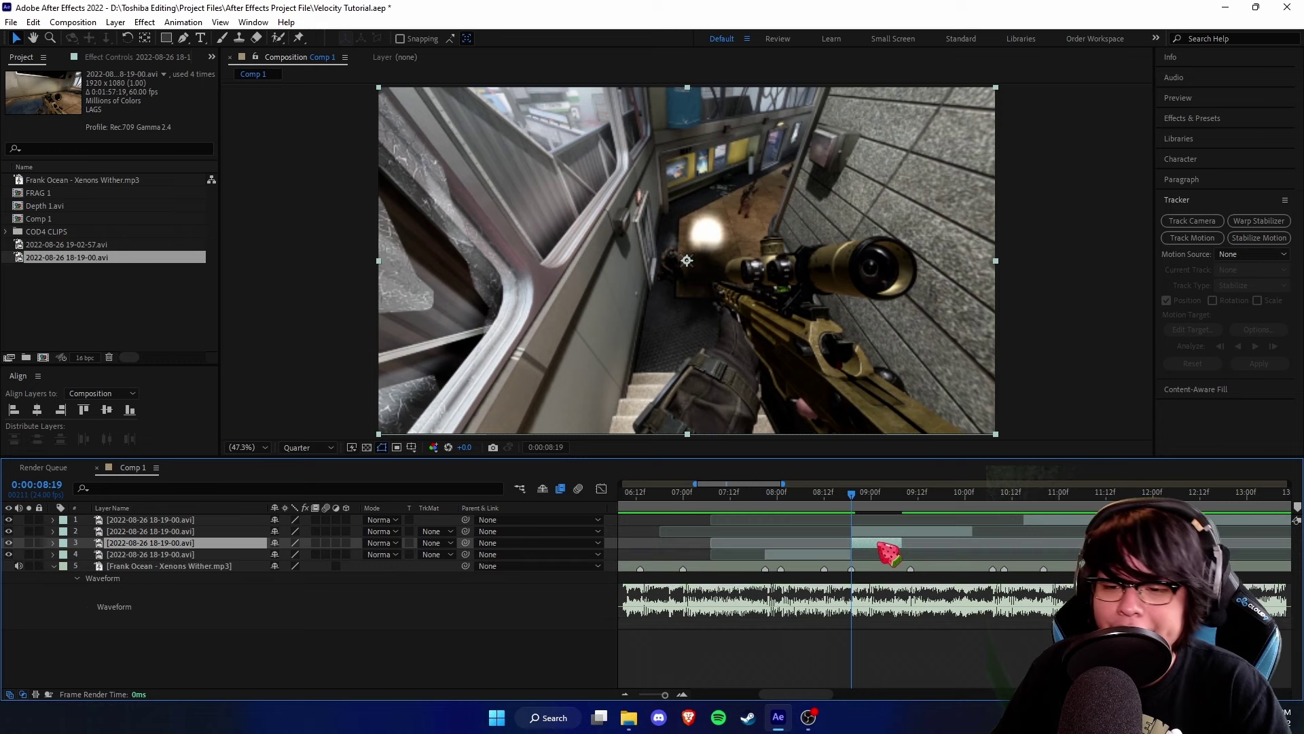
key("Delete")
Step: Select the last segment and play the edit with the song from 0:00:07:03
left_click_drag(765, 501, 1013, 521)
left_click(1002, 522)
left_click(646, 500)
key("space")
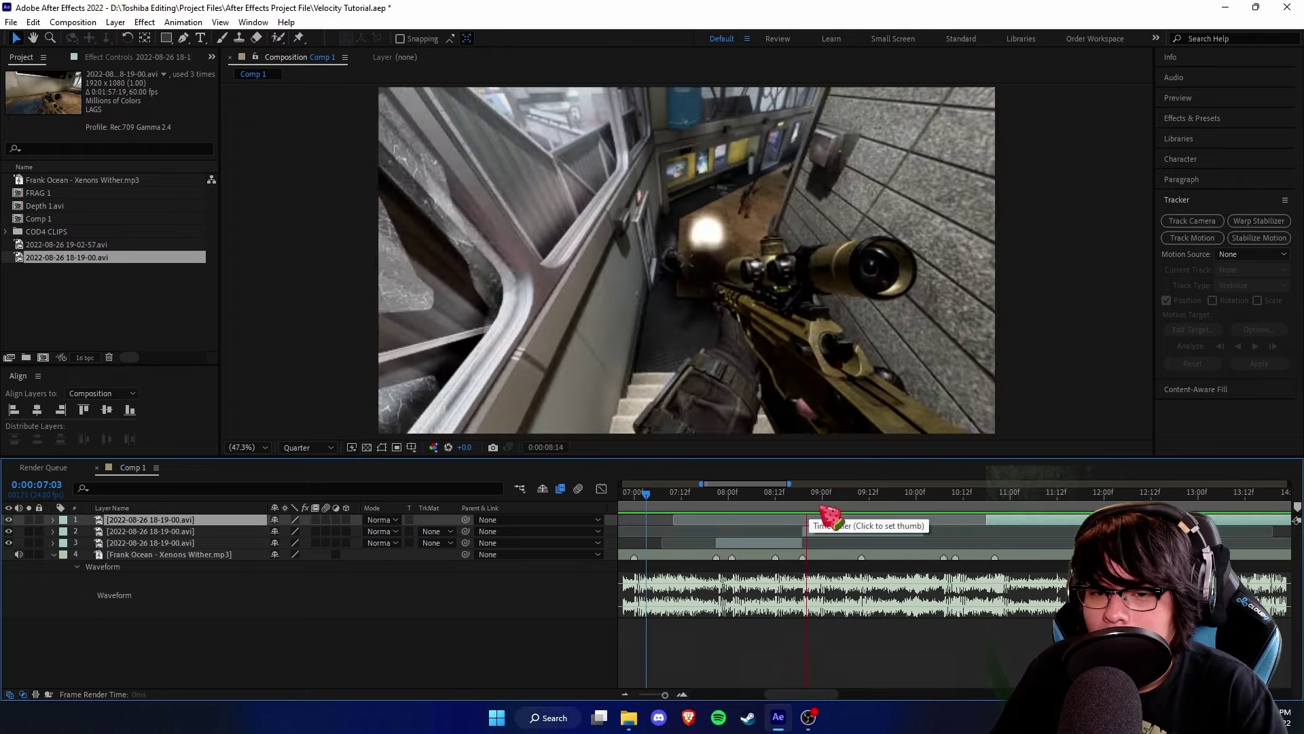
Step: Slide the last segment back across the beat marker at 0:00:10:07, split it there and delete the part before the marker
left_click(945, 515)
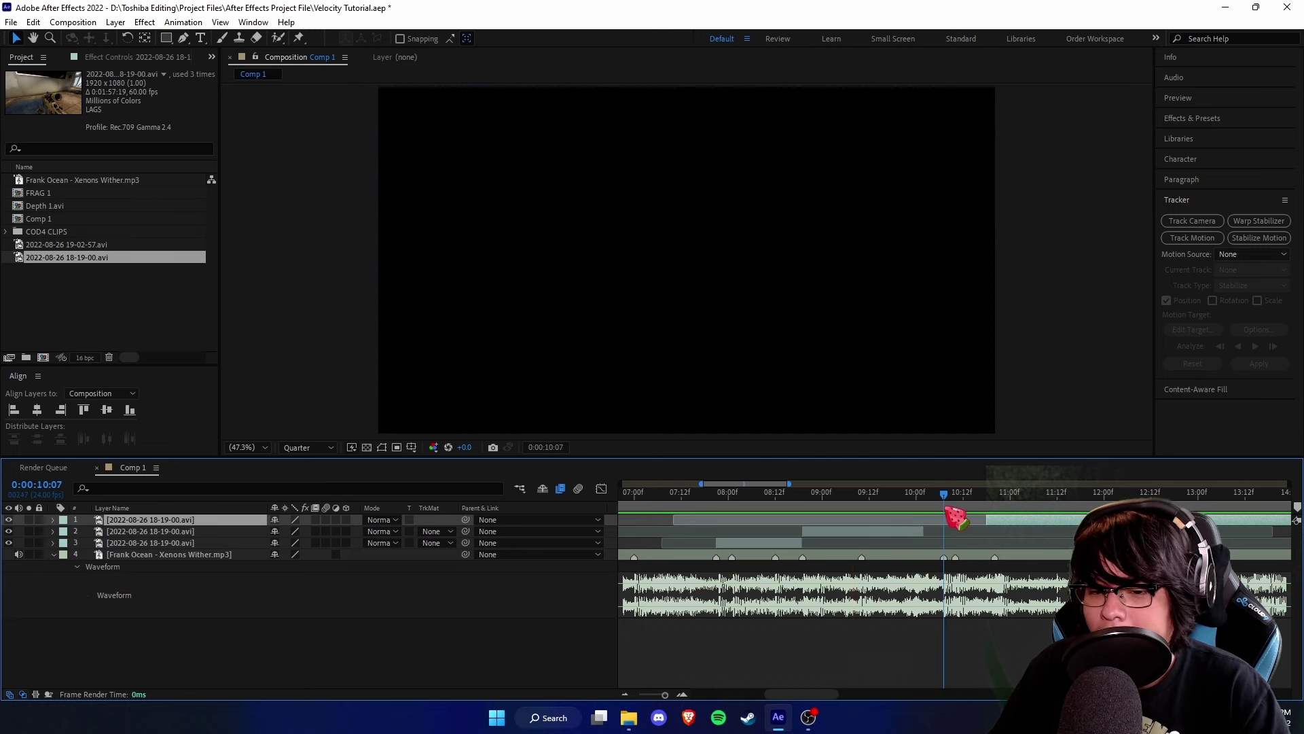
left_click_drag(1024, 523, 962, 523)
key("ctrl+shift+d")
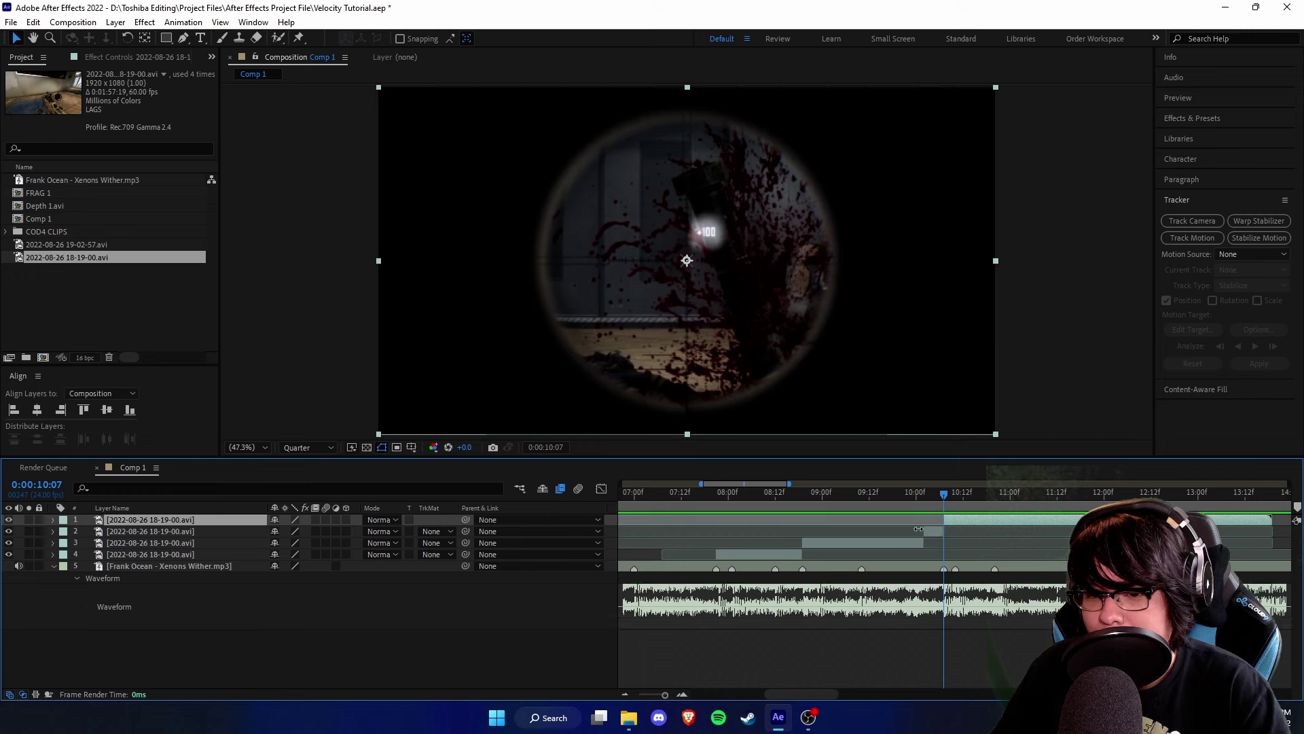
key("Delete")
mouse_move(942, 499)
left_mouse_down()
mouse_move(735, 516)
mouse_move(716, 502)
left_mouse_up()
scroll(679, 501, "right", 1)
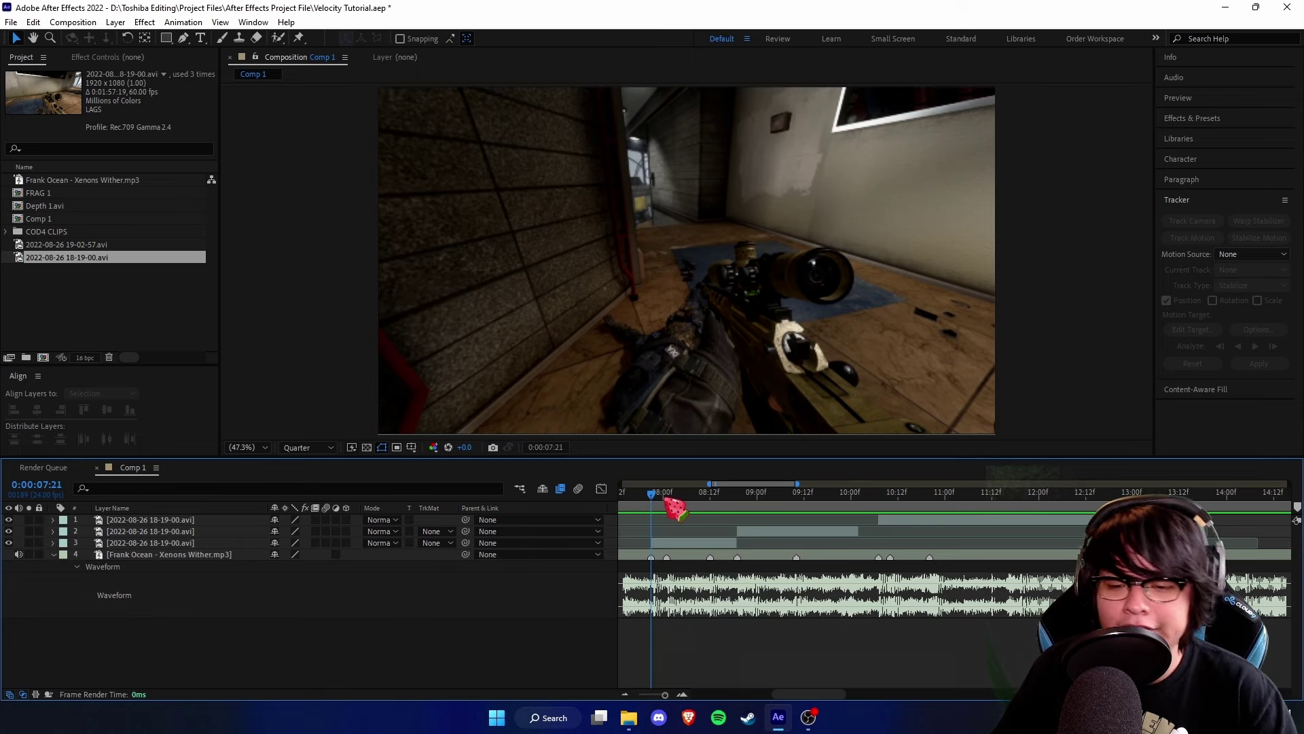
Step: Split the last segment at 0:00:11:16, slide the new piece earlier, split it there again and delete the part before that time
left_click(1007, 497)
left_click(1019, 521)
key("ctrl+shift+d")
left_click_drag(1046, 524, 976, 535)
key("ctrl+shift+d")
left_click(967, 530)
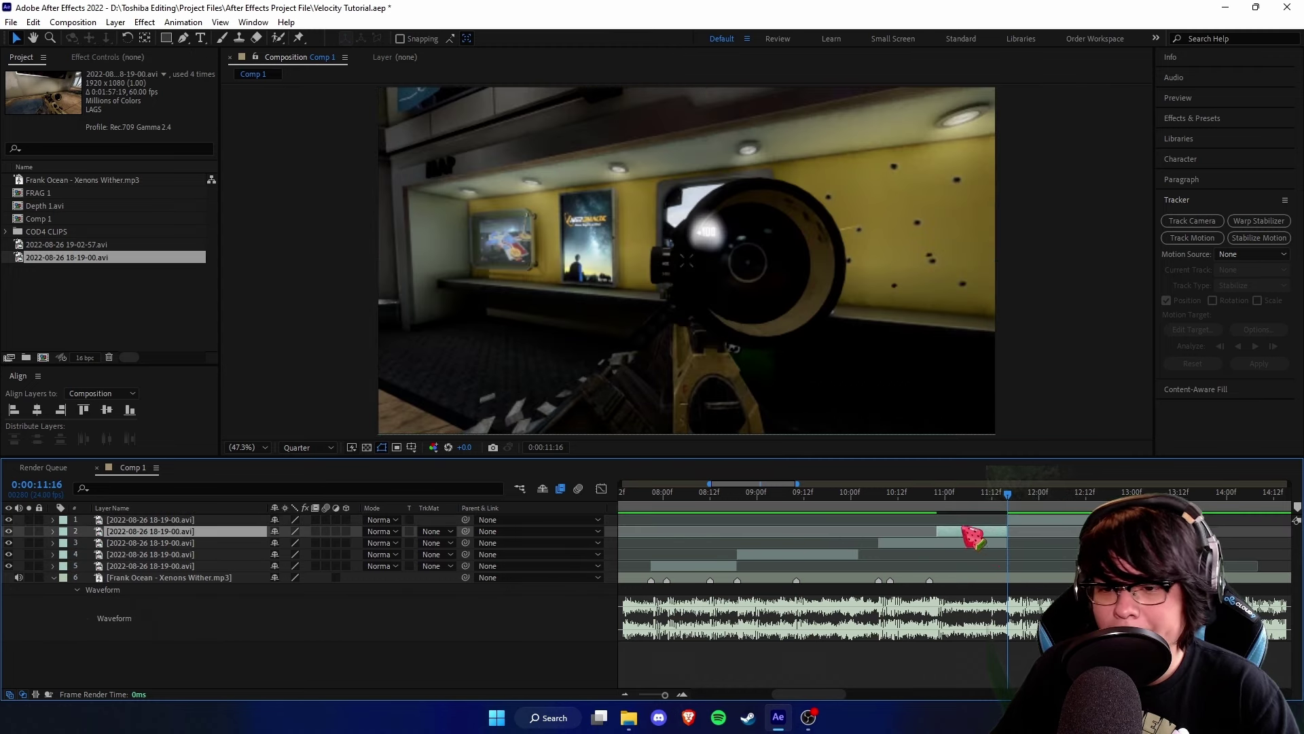
key("Delete")
Step: Play the edit from 0:00:10:13 and scrub back to 0:00:08:02
left_click(902, 504)
key("space")
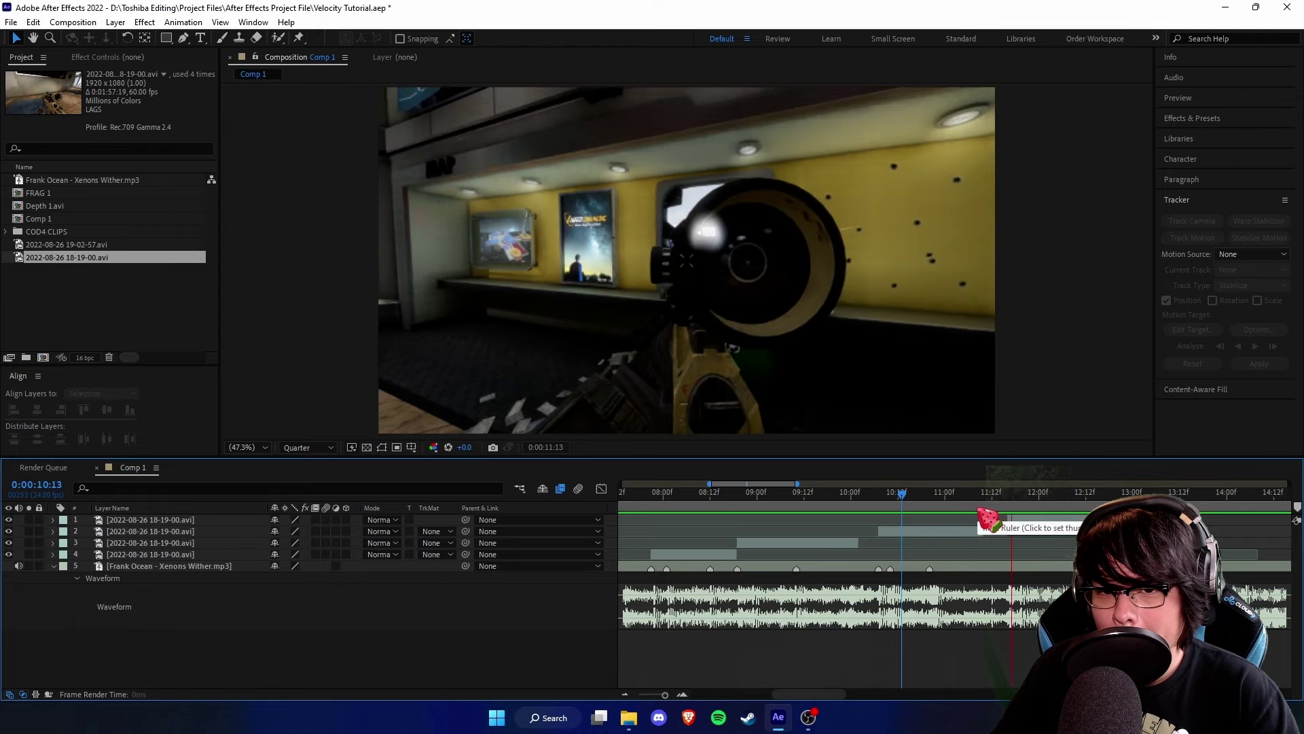
left_click_drag(916, 504, 671, 532)
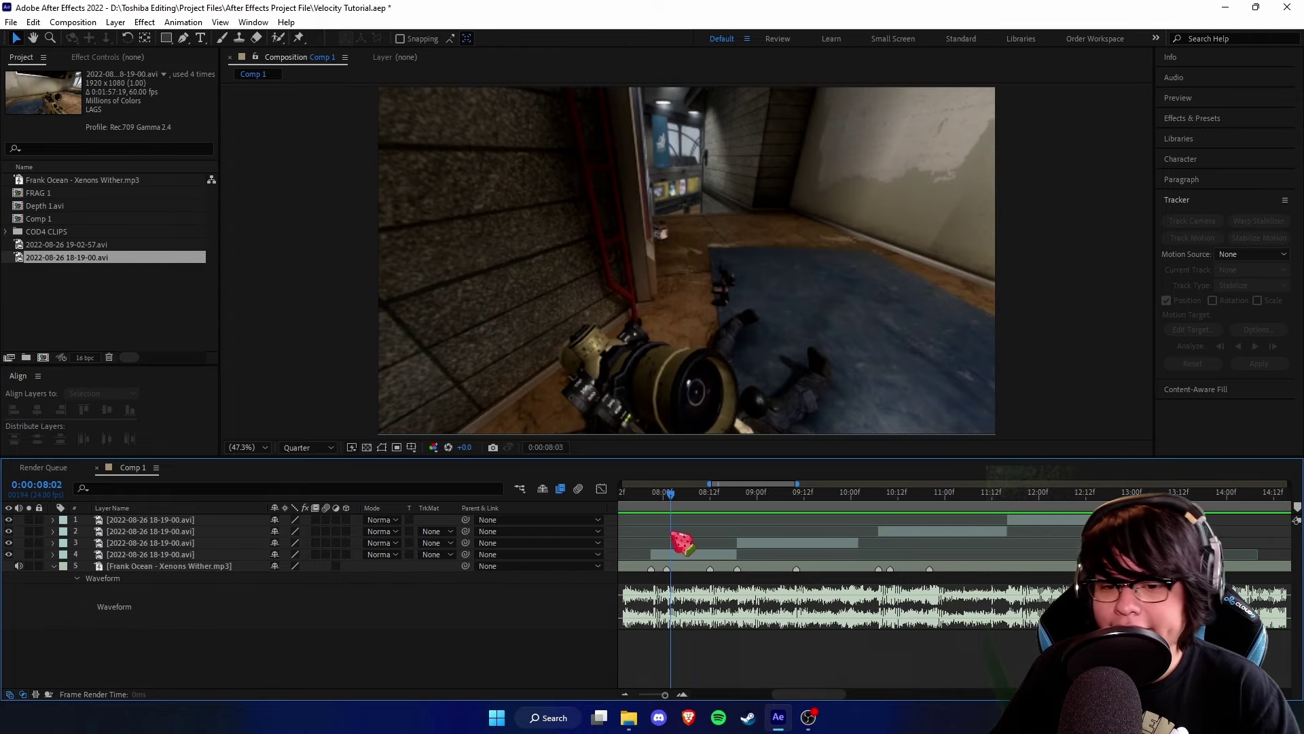
scroll(842, 579, "left", 1)
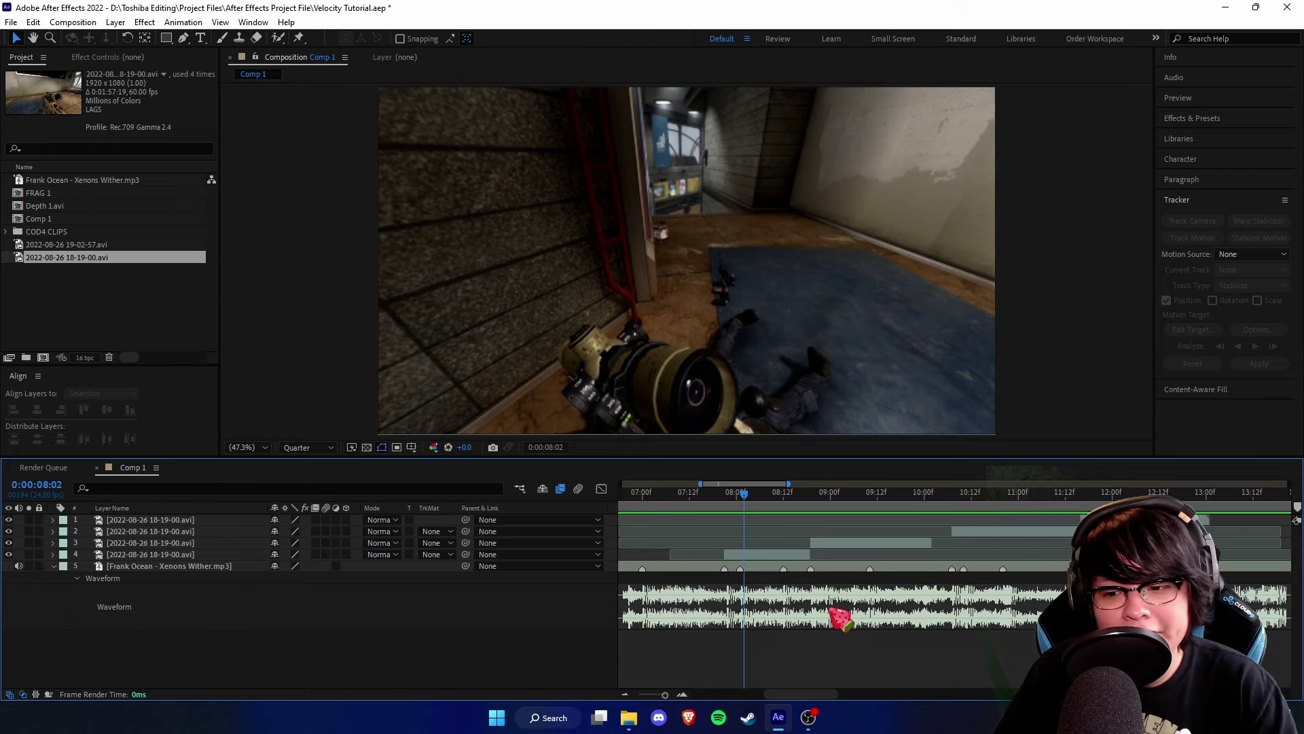
Step: Turn on frame blending for all four gameplay segments and check the frame at 0:00:08:01
left_click(184, 552)
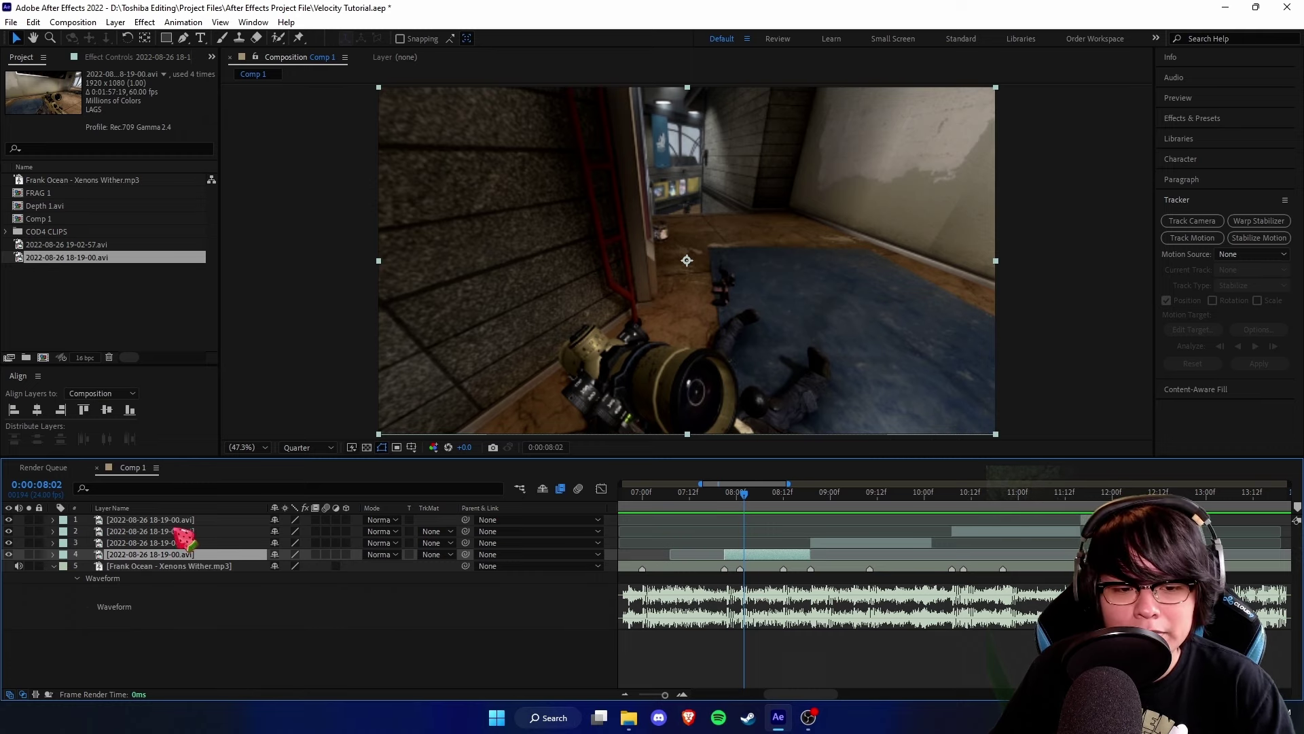
left_click_drag(314, 519, 315, 554)
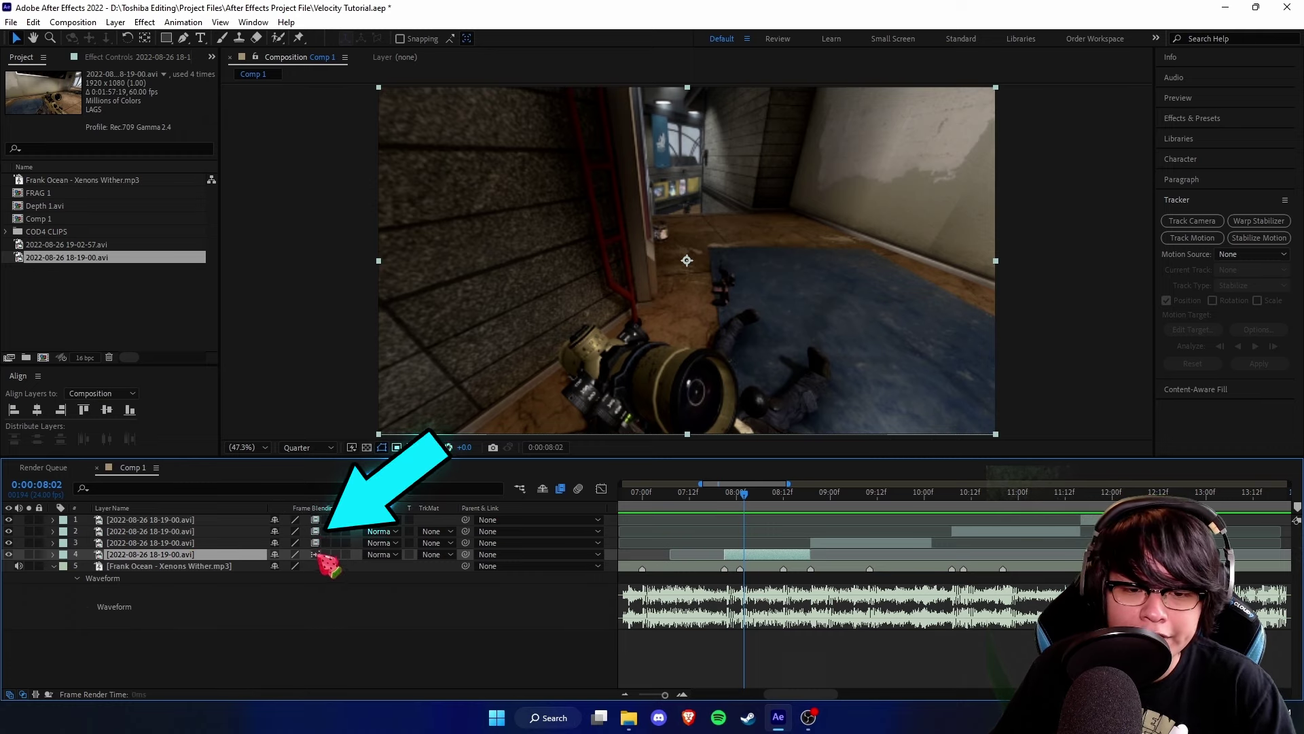
scroll(867, 607, "right", 1)
left_click(715, 499)
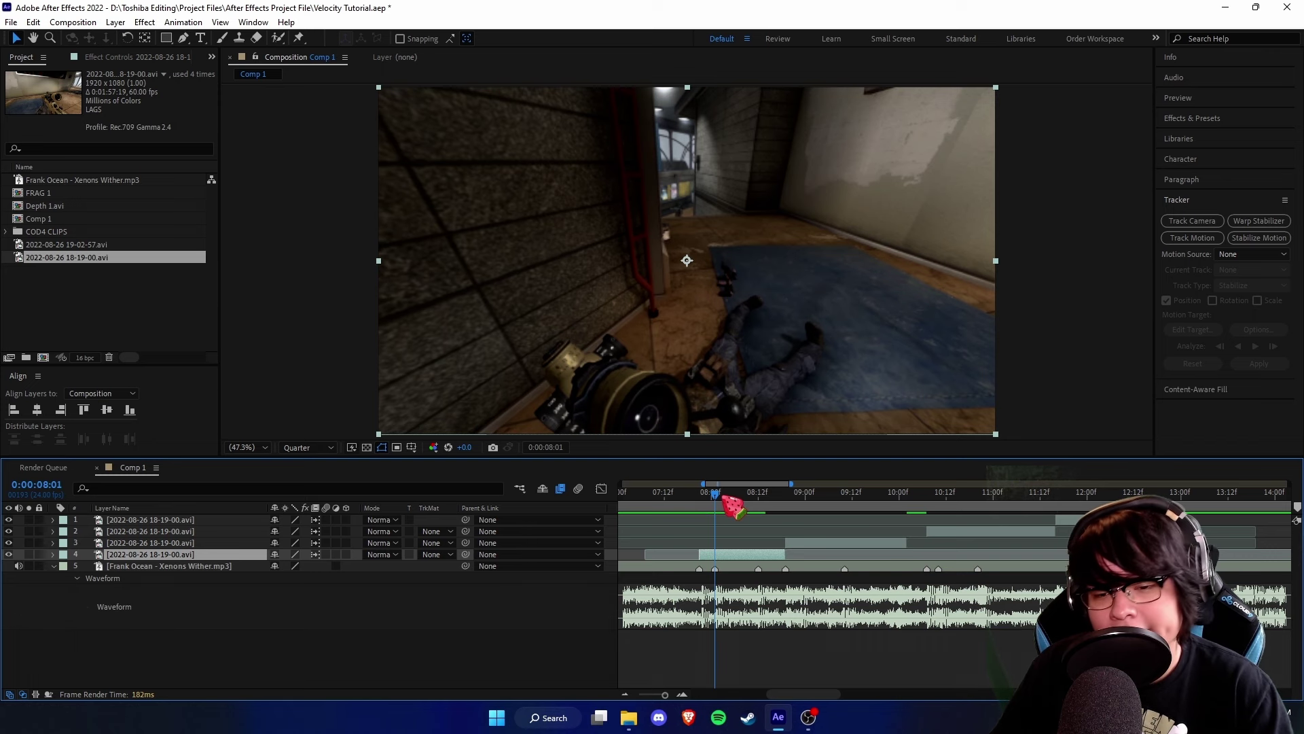
Step: Go to the start of the first gameplay segment at 0:00:07:21 and enable time remapping on it
key("j")
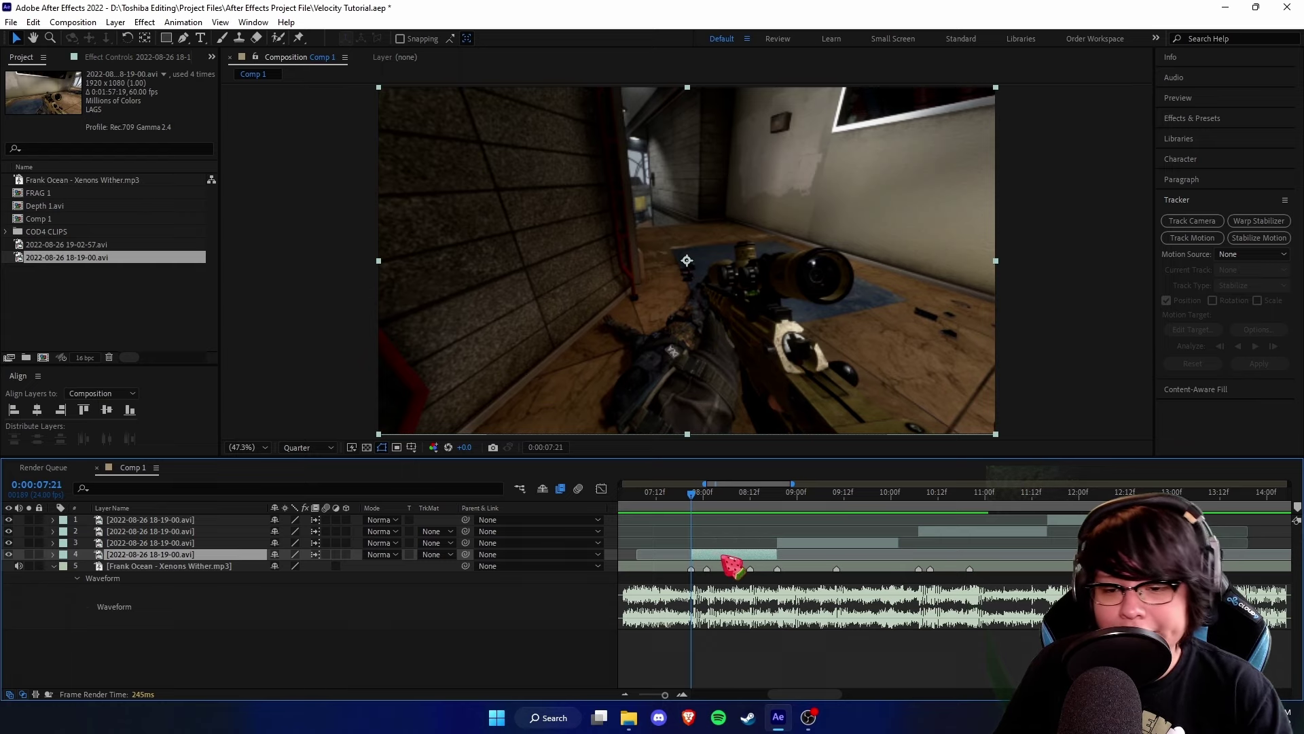
left_click_drag(734, 549, 718, 546)
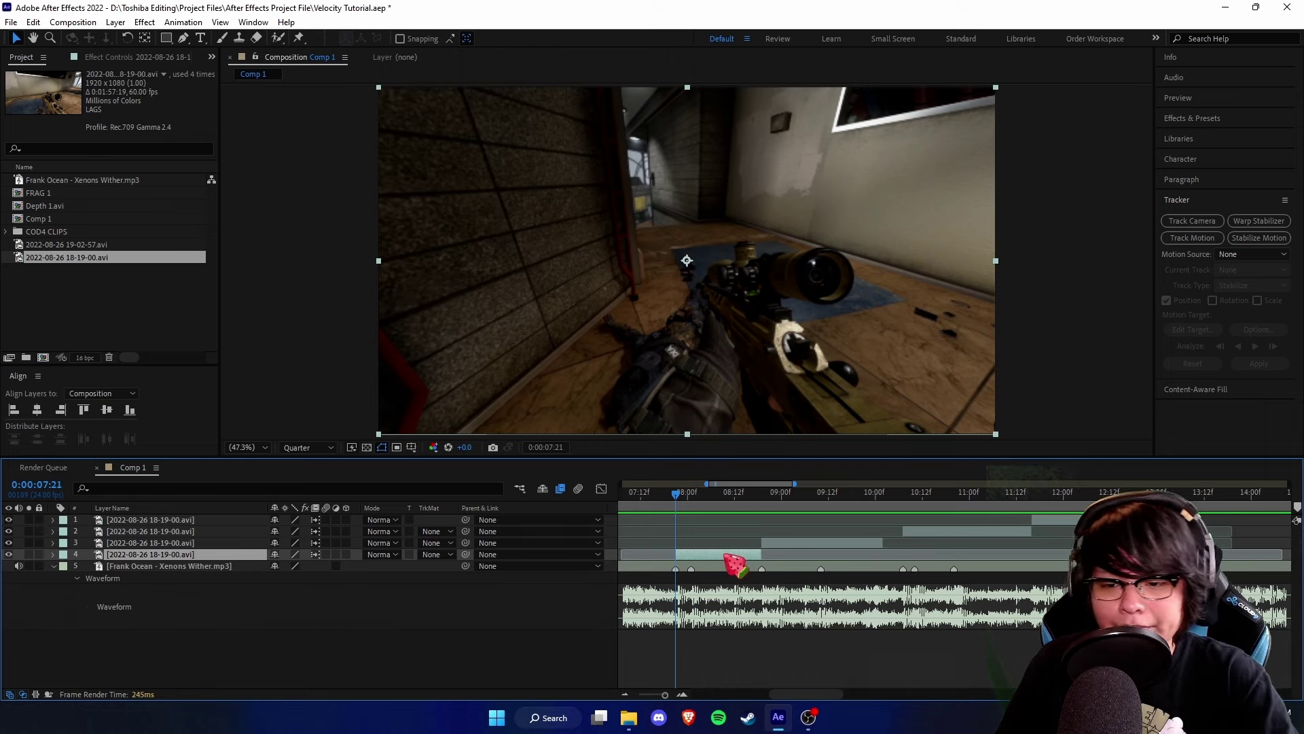
key("ctrl+alt+t")
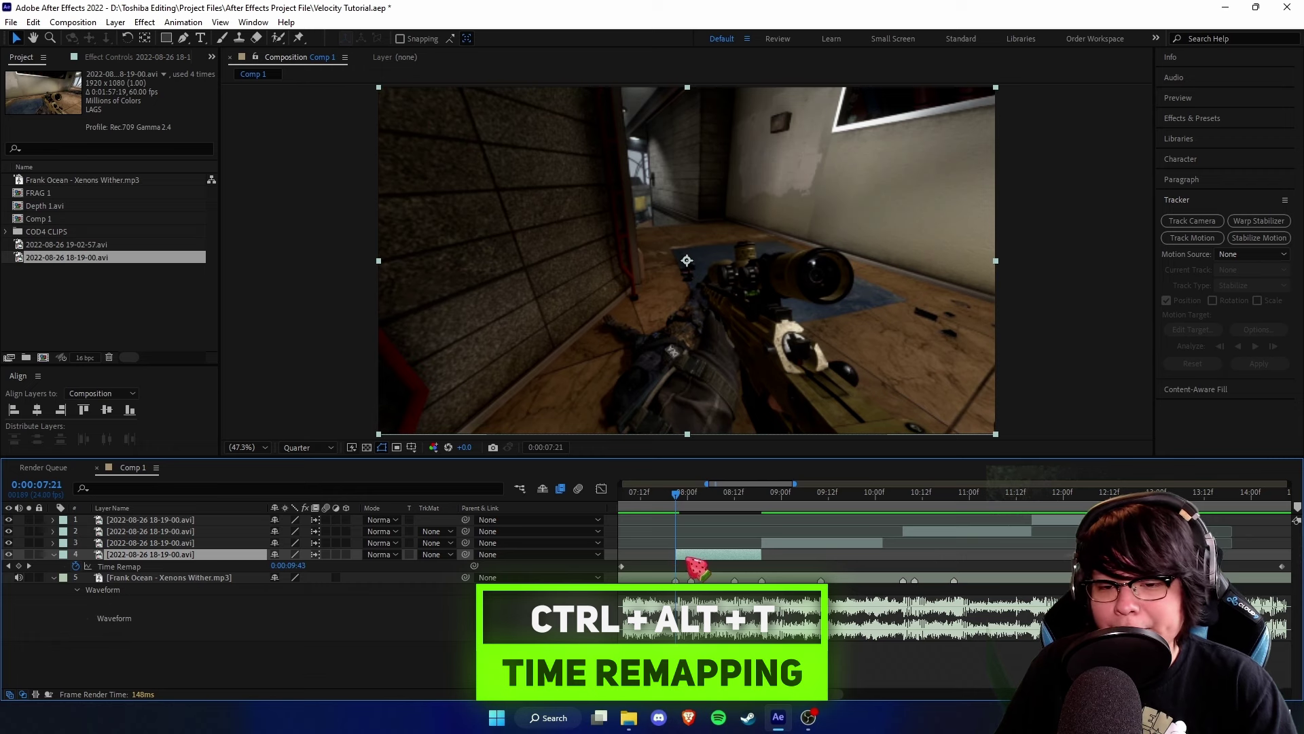
right_click(692, 564)
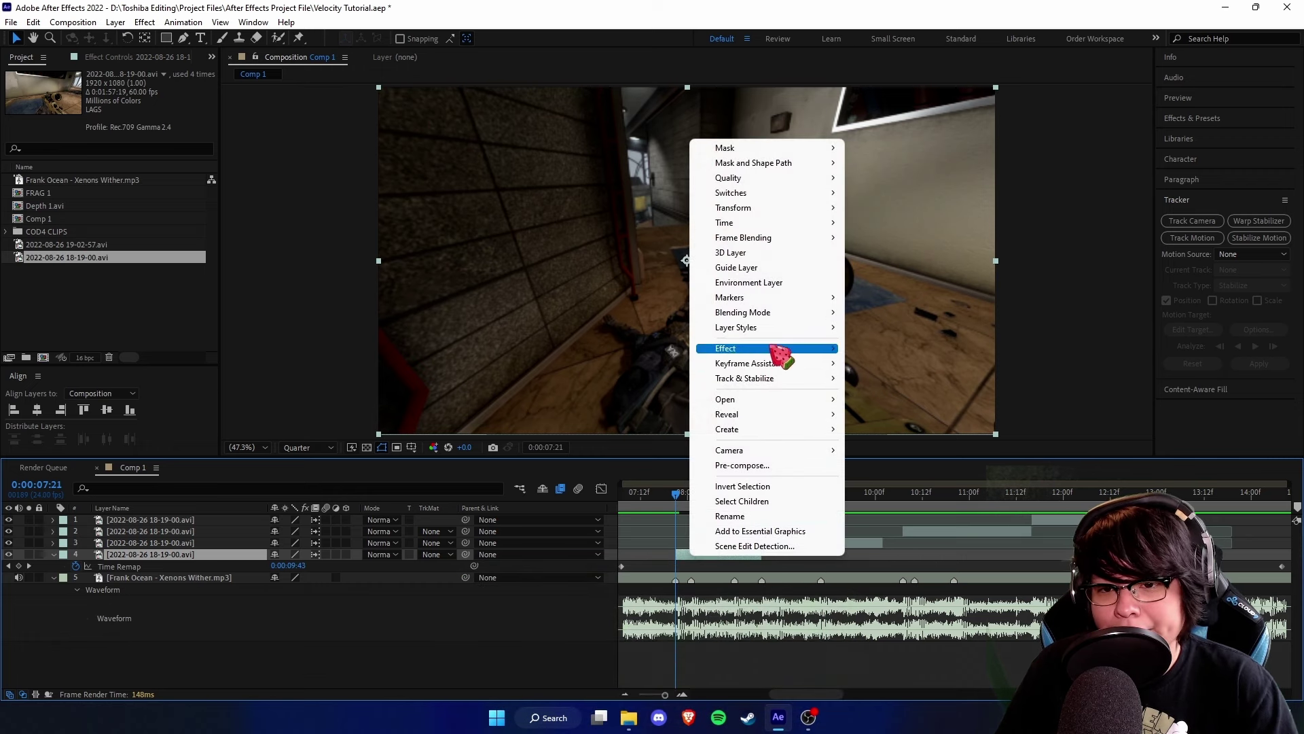
mouse_move(781, 226)
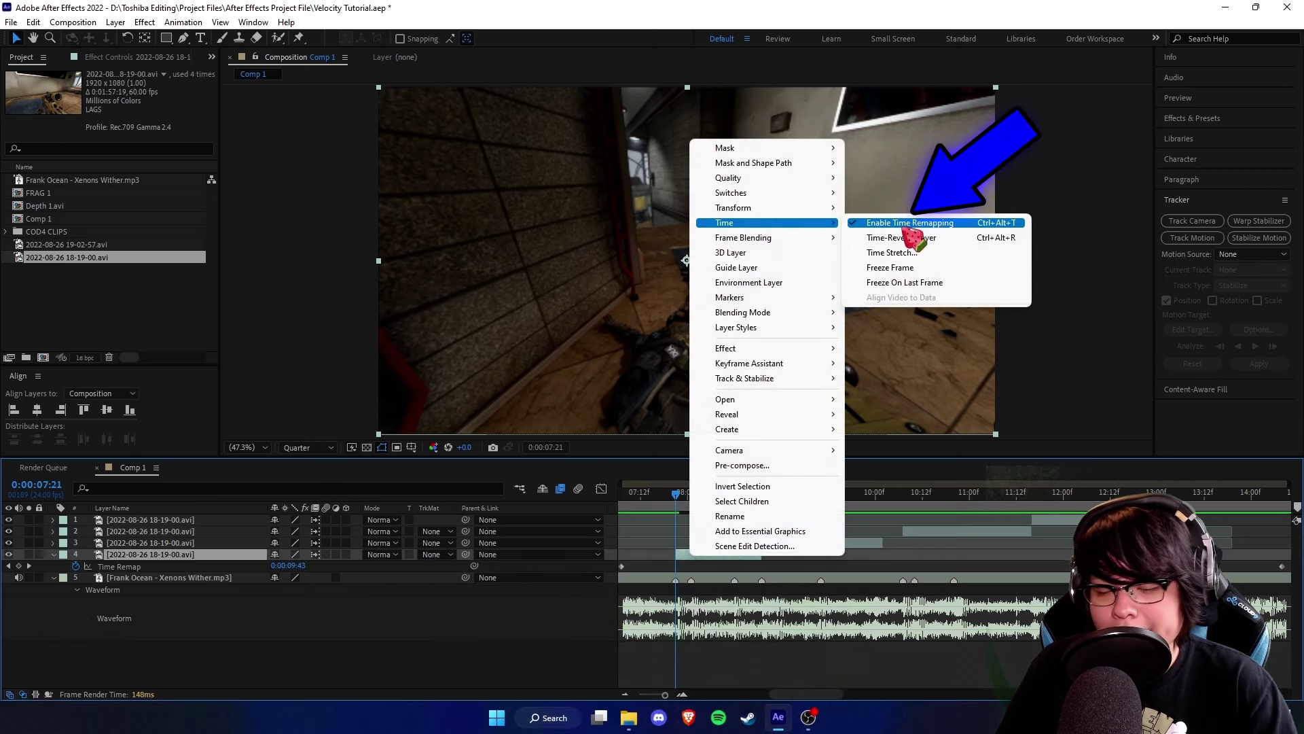
left_click(813, 565)
Step: Add Time Remap keyframes at the first segment's start, 0:00:07:21, and its end, 0:00:08:19
scroll(724, 563, "down", 2)
left_click(730, 556)
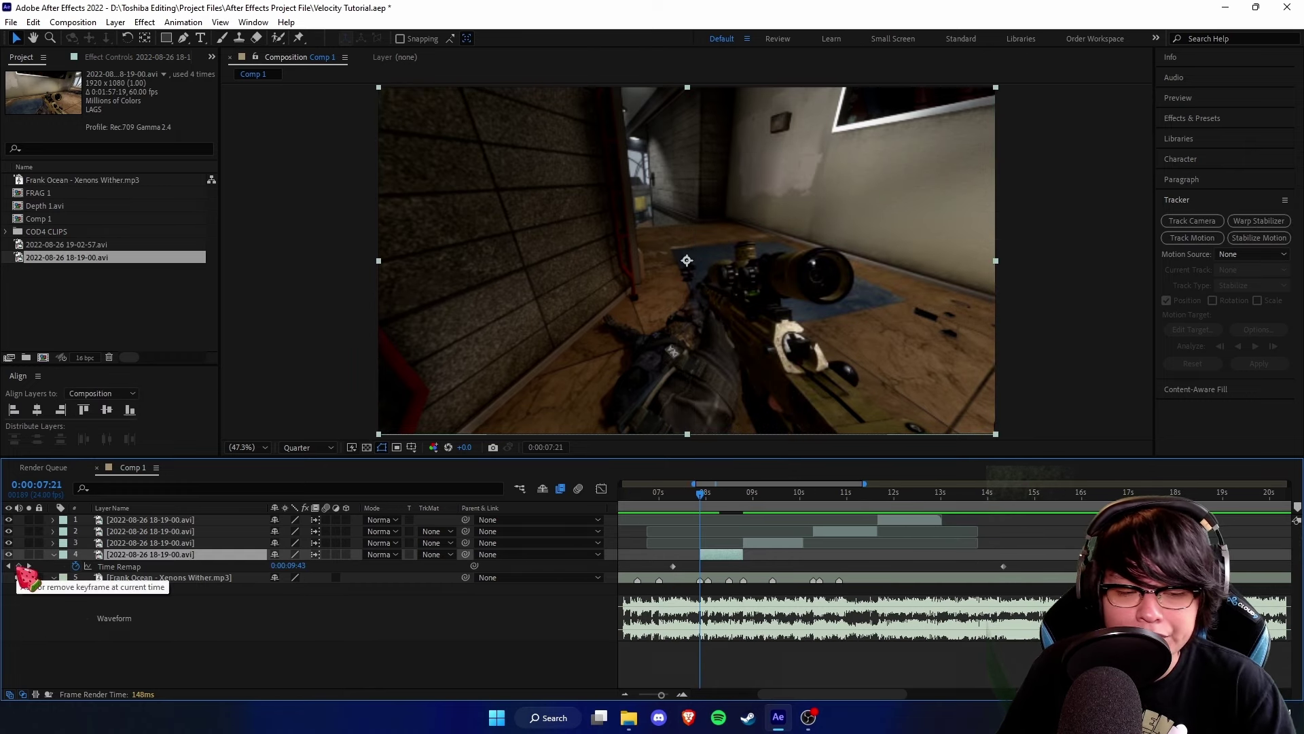
left_click(21, 567)
key("equal")
key("equal")
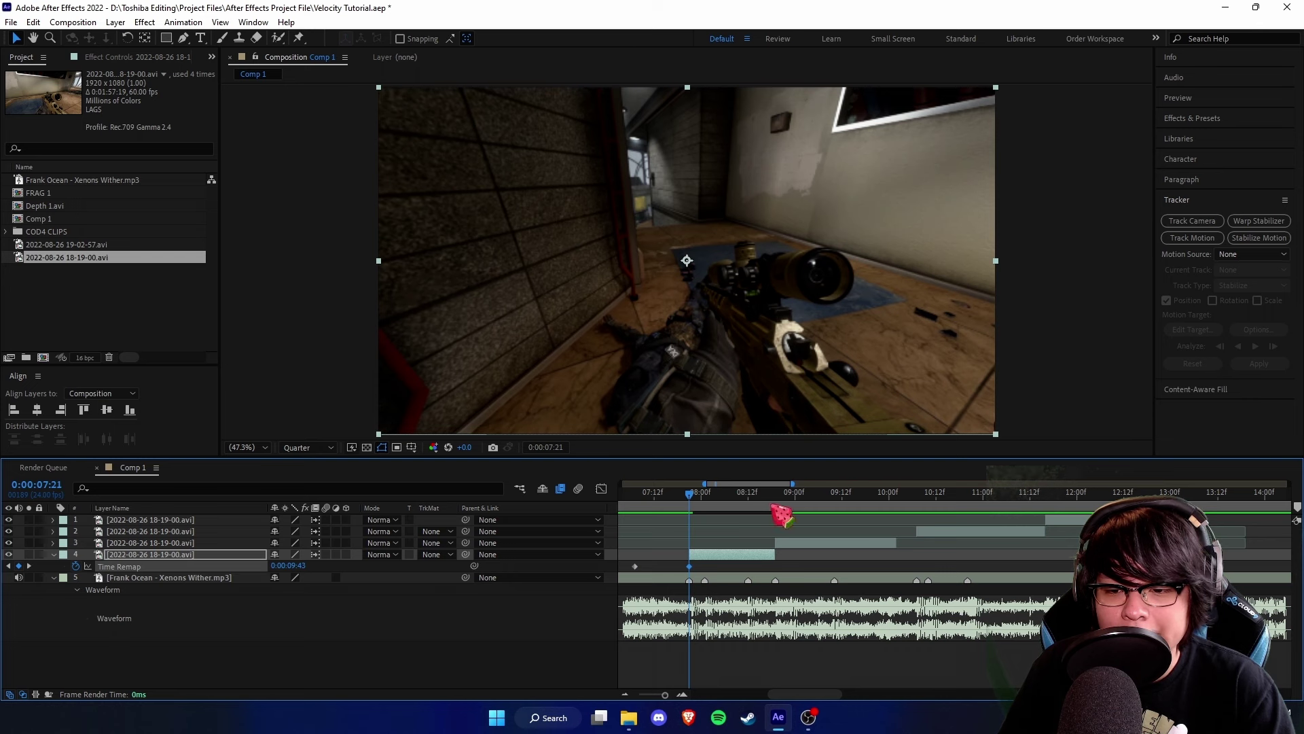
left_click(775, 507)
left_click(19, 566)
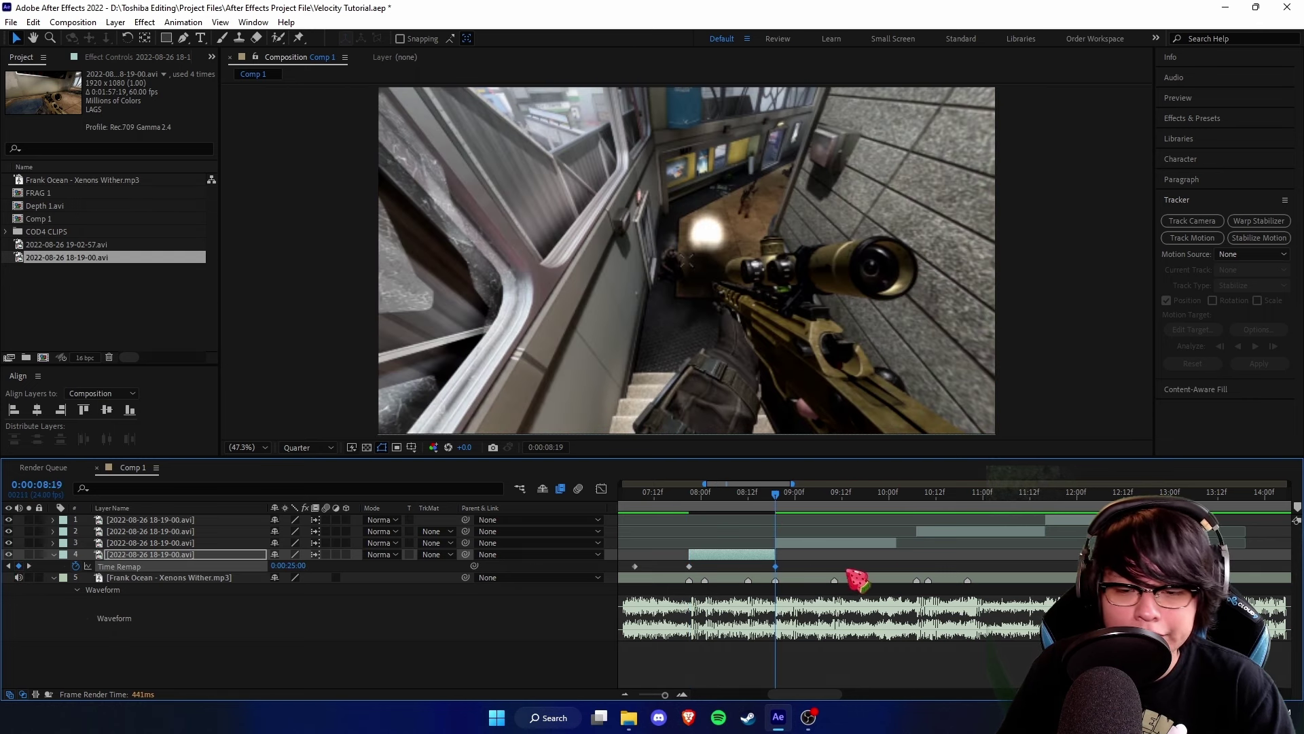
Step: Delete the original Time Remap keyframes outside the first segment and play the result from just before it
key("minus")
key("minus")
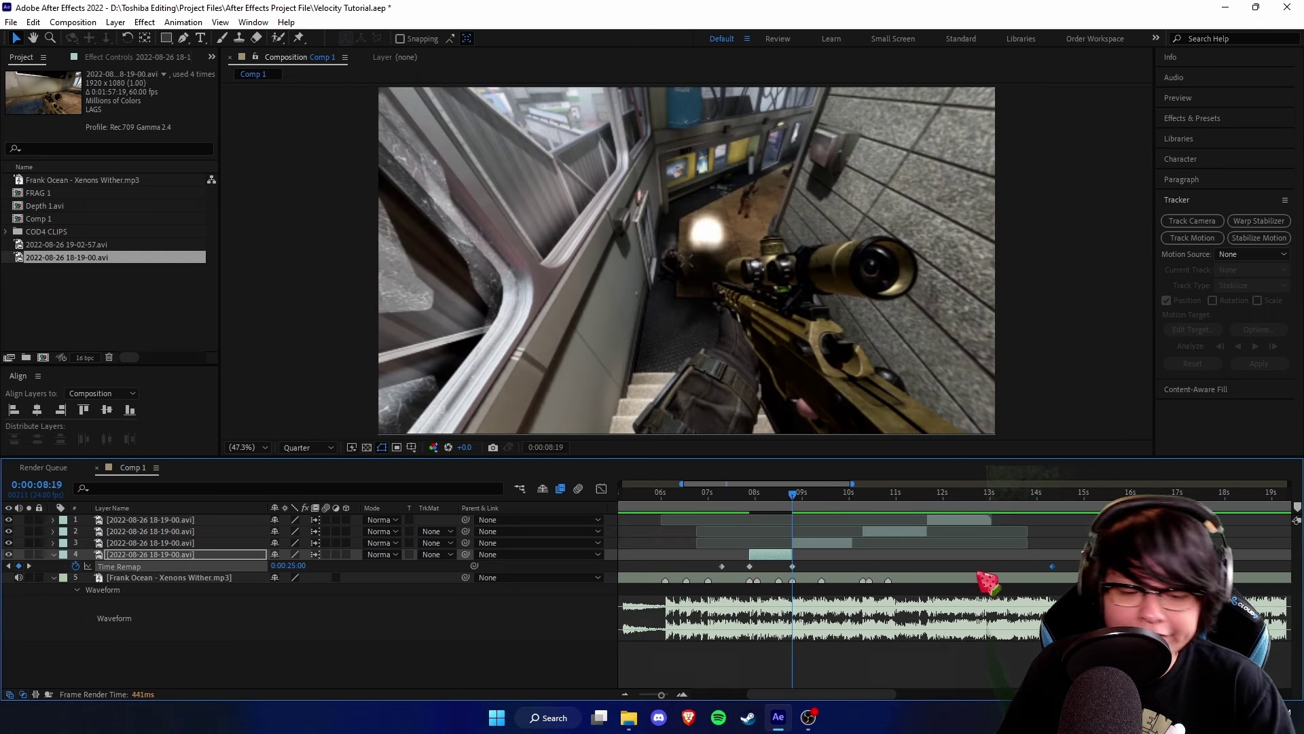
left_click(722, 565)
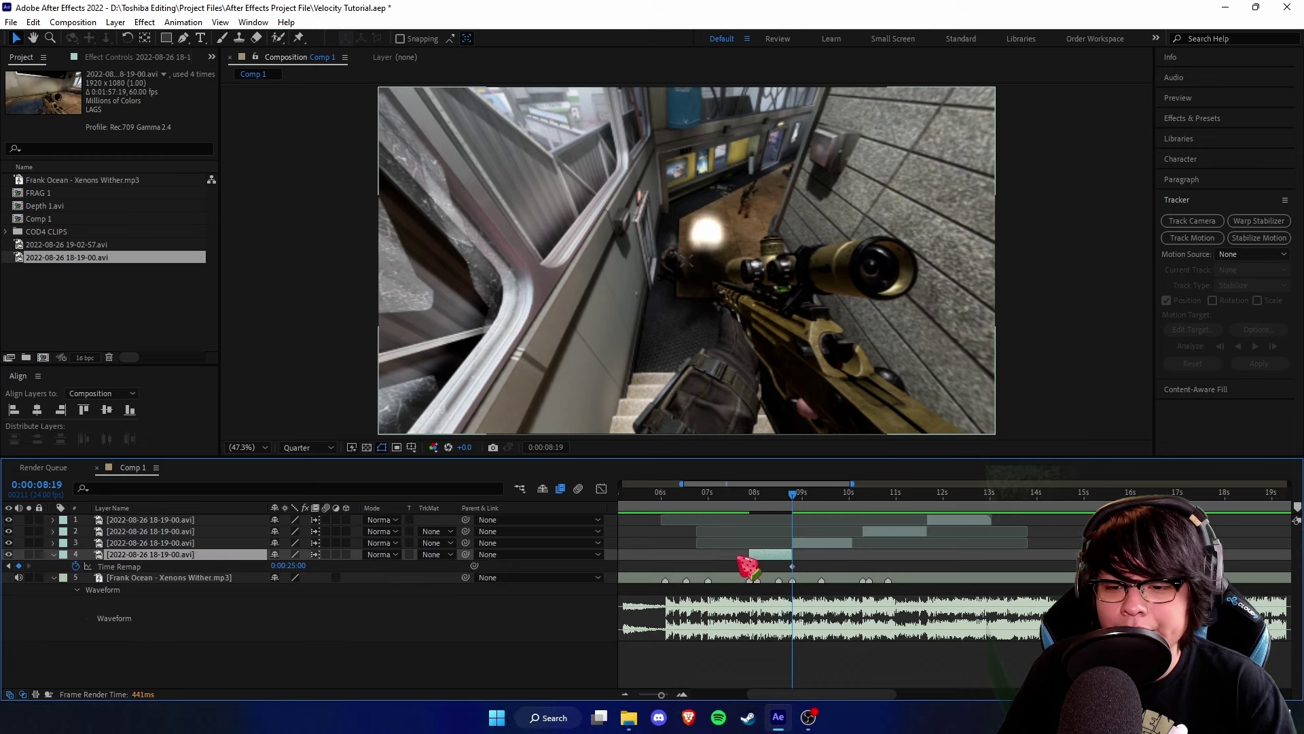
key("equal")
key("equal")
left_click_drag(735, 501, 712, 513)
key("space")
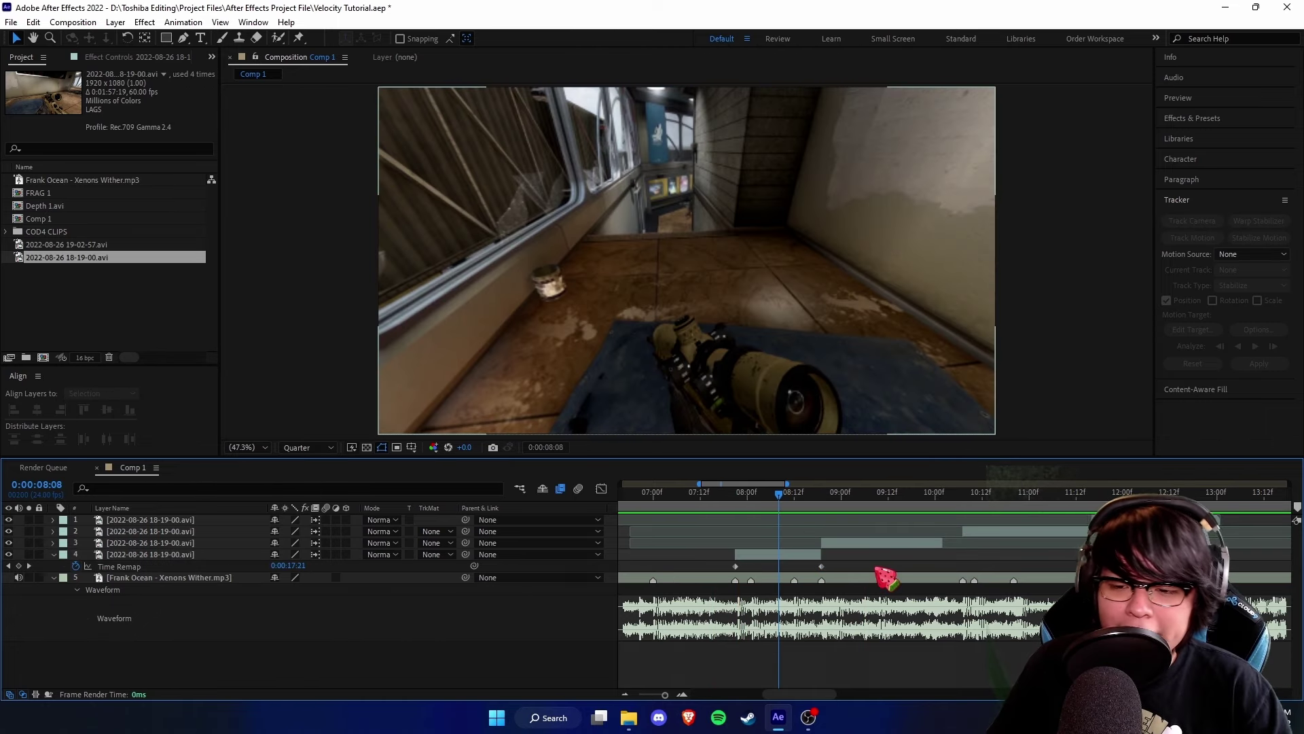
Step: Apply Easy Ease to both Time Remap keyframes of the first segment
left_click_drag(873, 564, 683, 568)
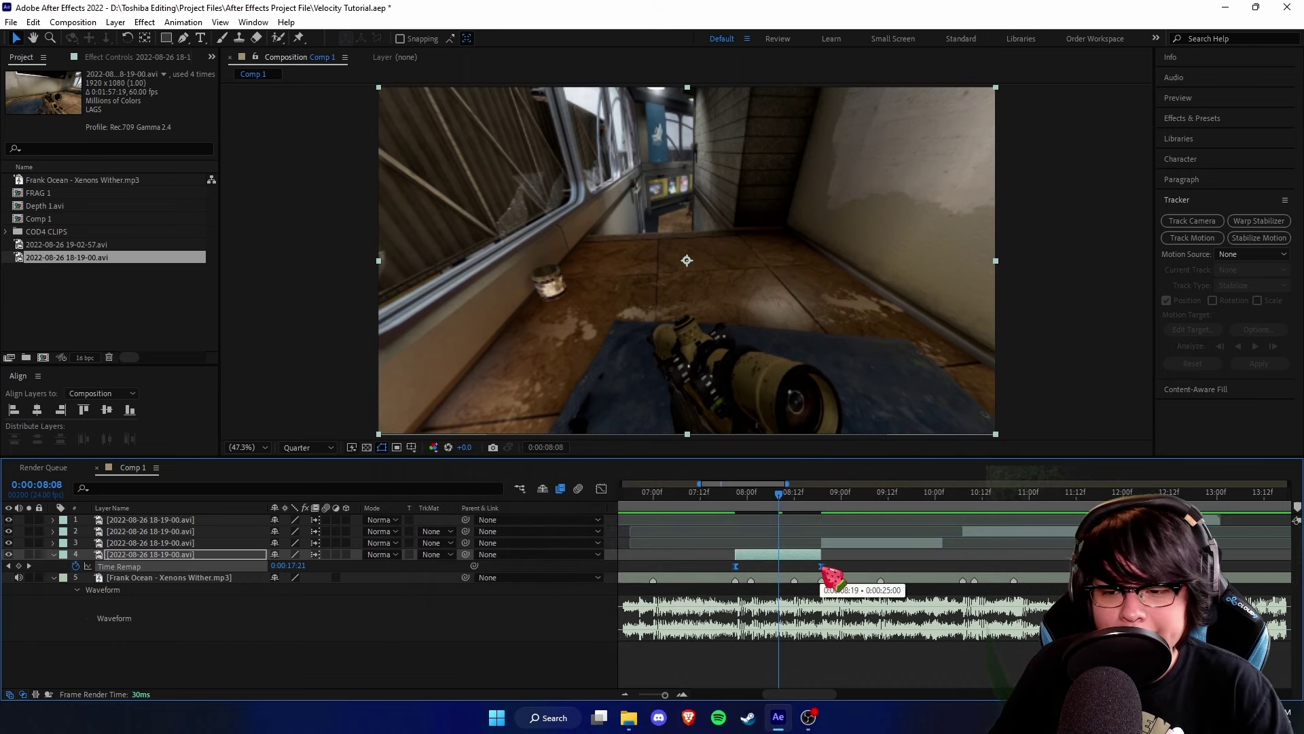
right_click(822, 566)
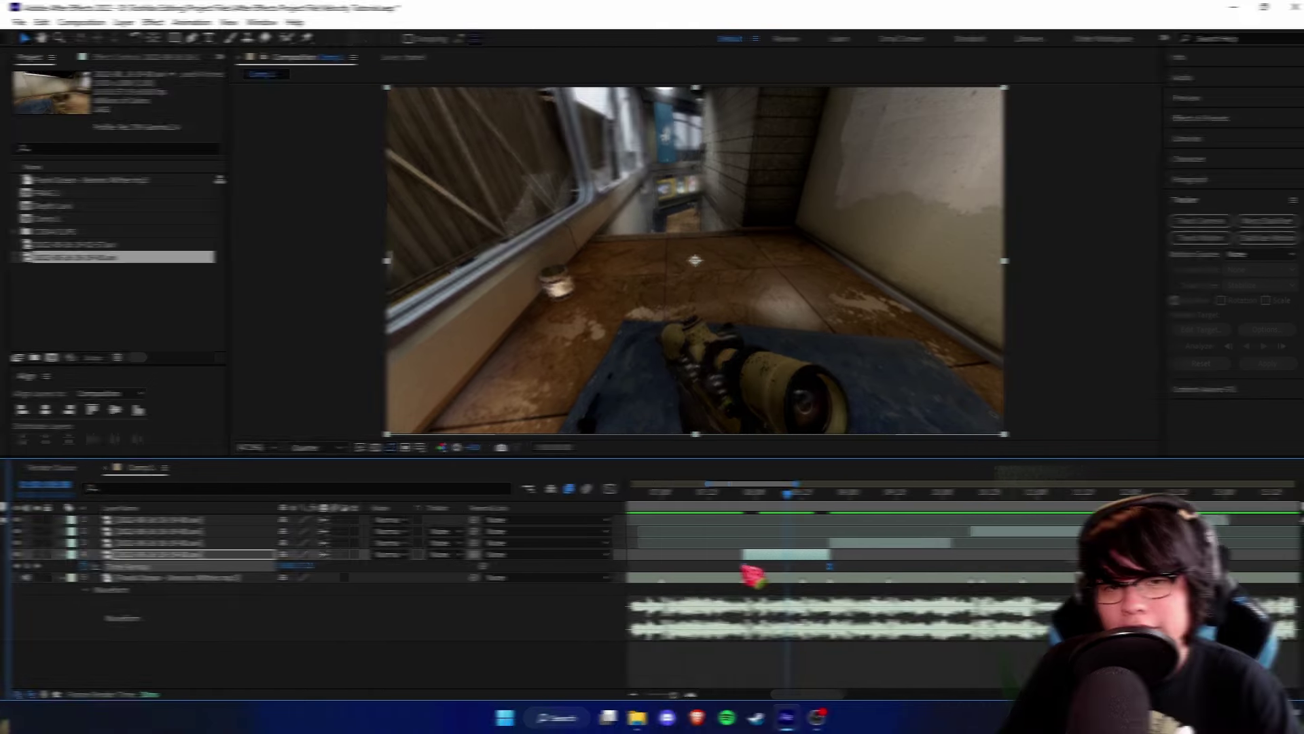
right_click(741, 576)
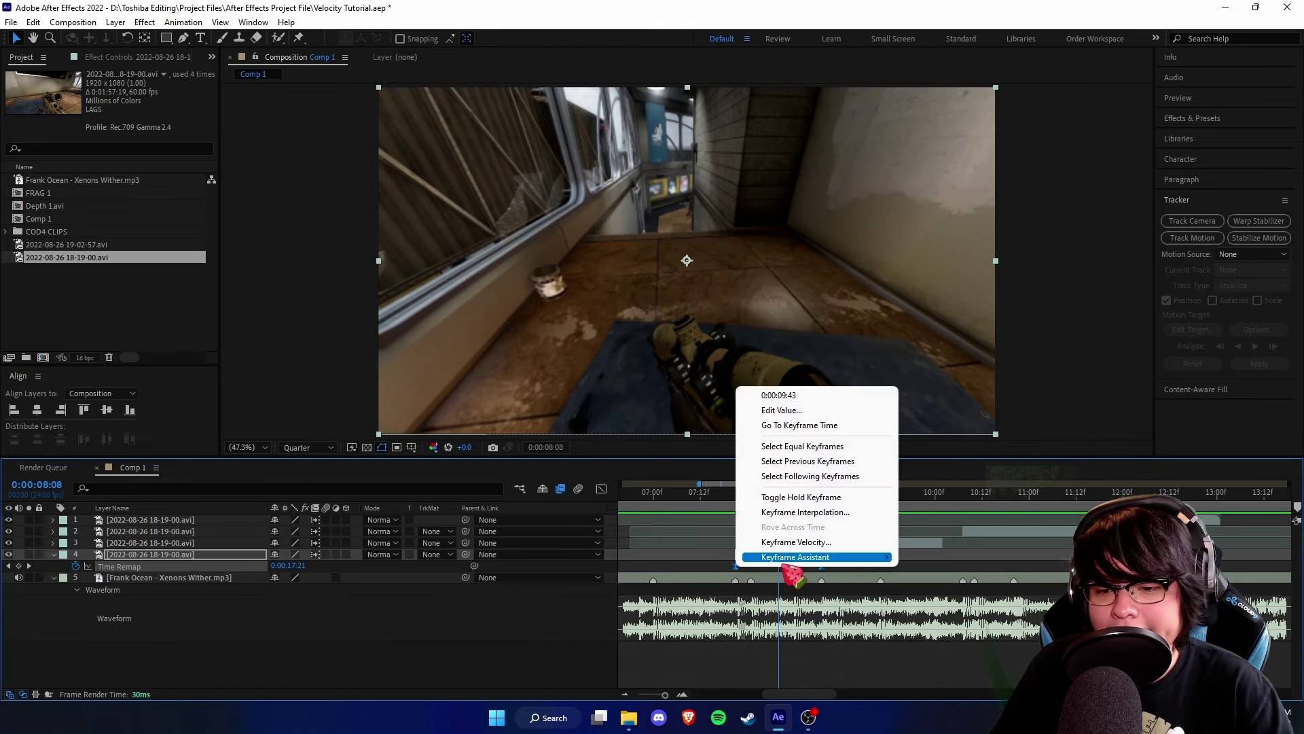
mouse_move(788, 564)
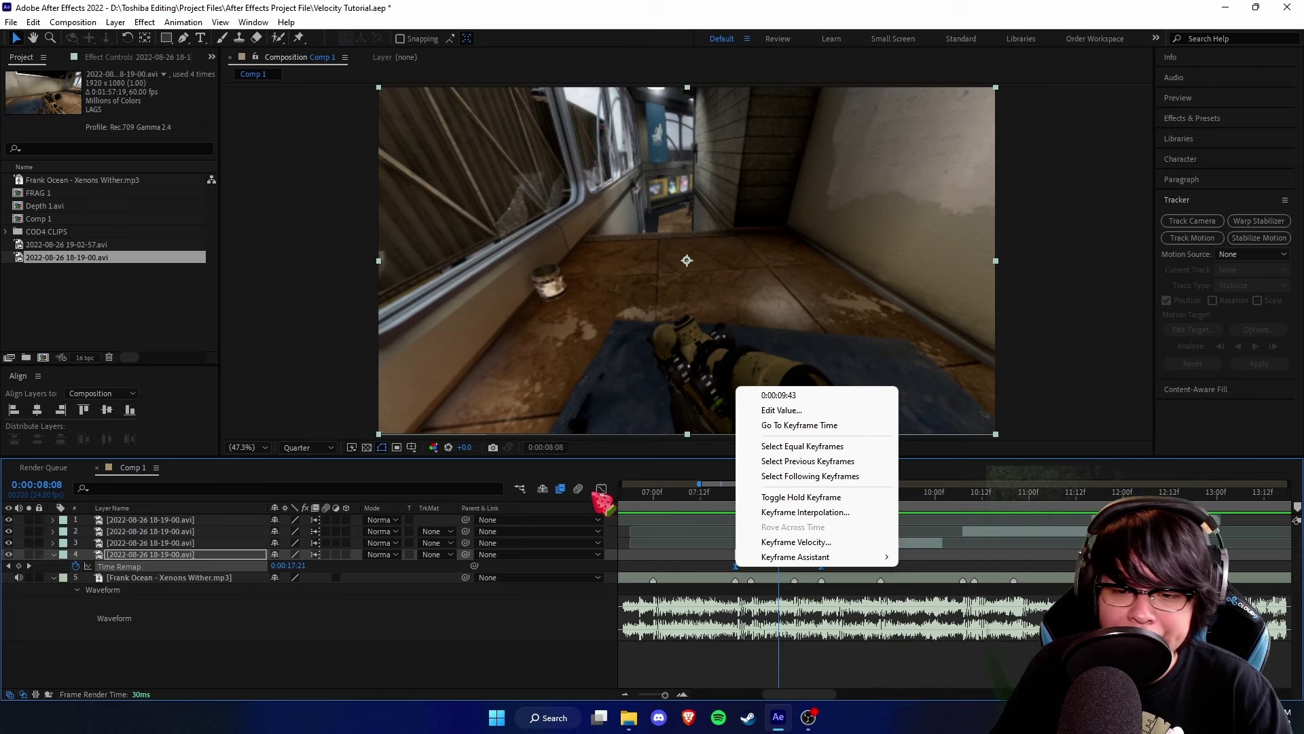
left_click(717, 557)
Step: Select both Time Remap keyframes and display their curve in the Graph Editor
left_click_drag(864, 565, 646, 573)
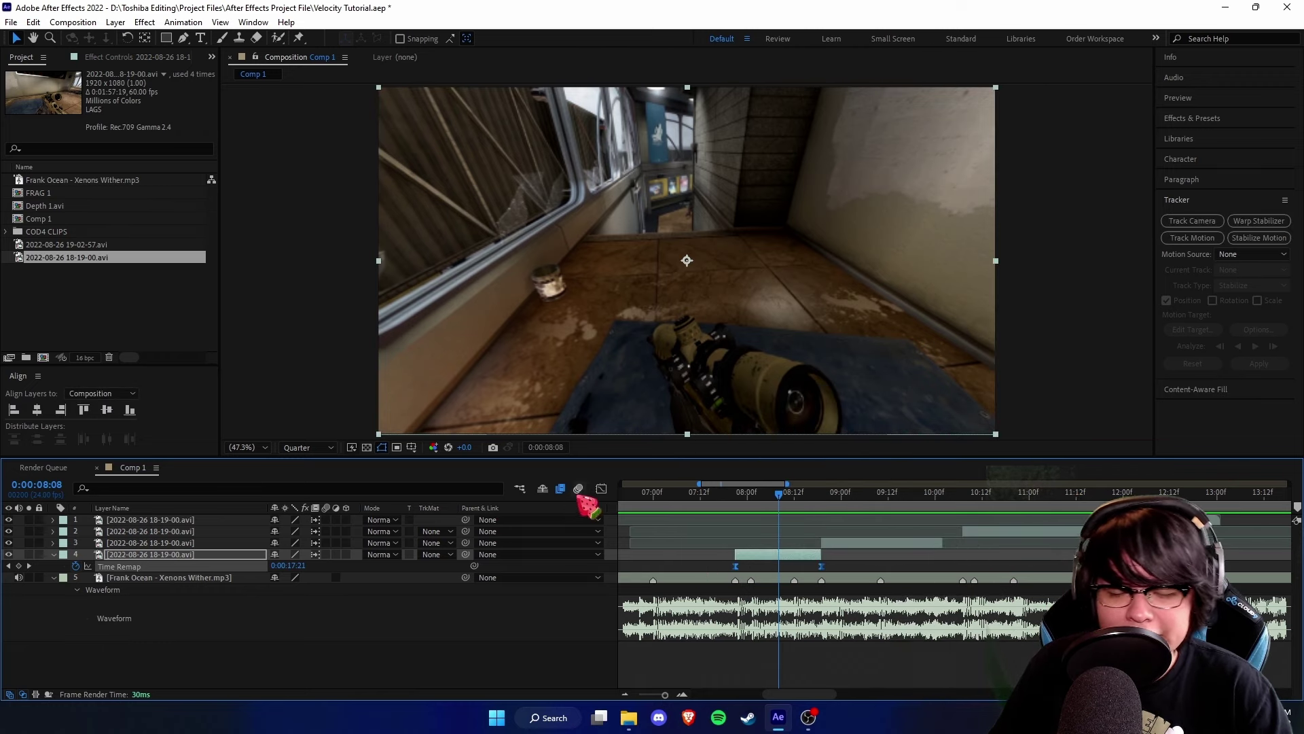
left_click(601, 489)
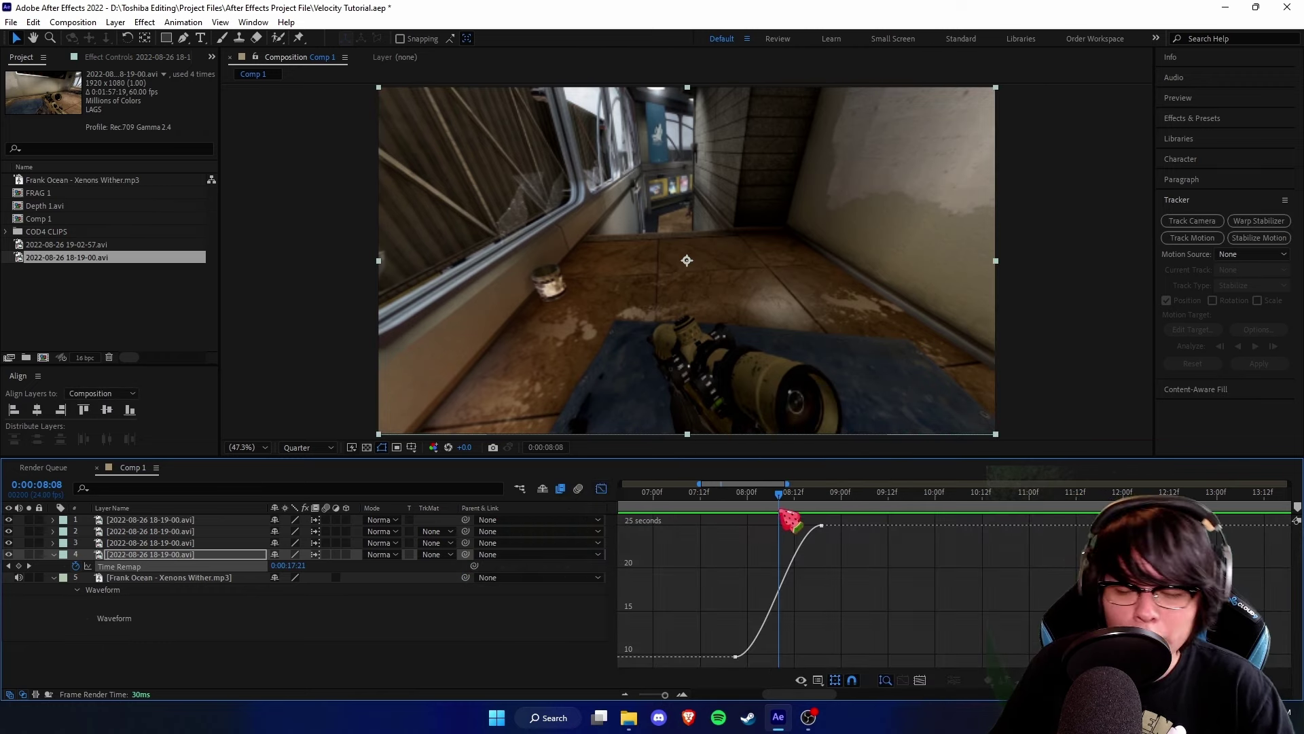
scroll(815, 553, "up", 3)
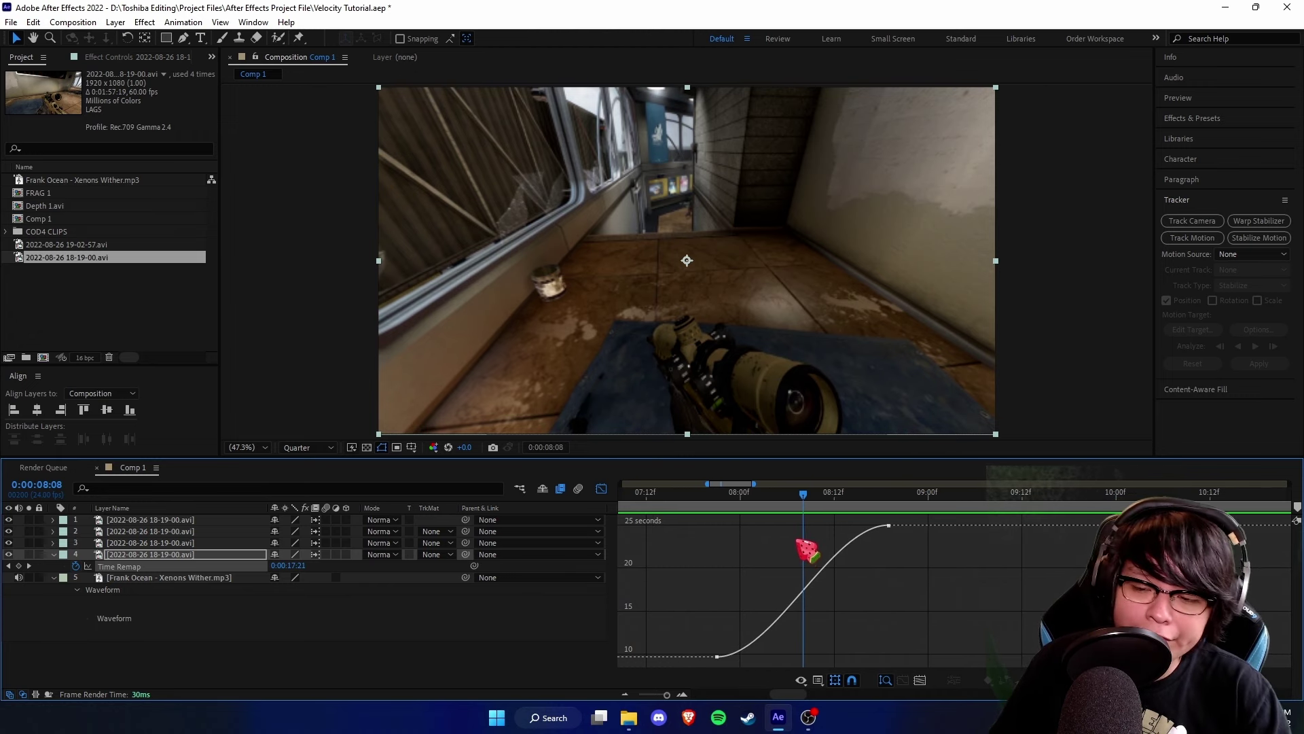
Step: Inspect the first segment's Time Remap curve, and enlarge and restore the timeline, composition and project panels in turn
scroll(805, 544, "right", 3)
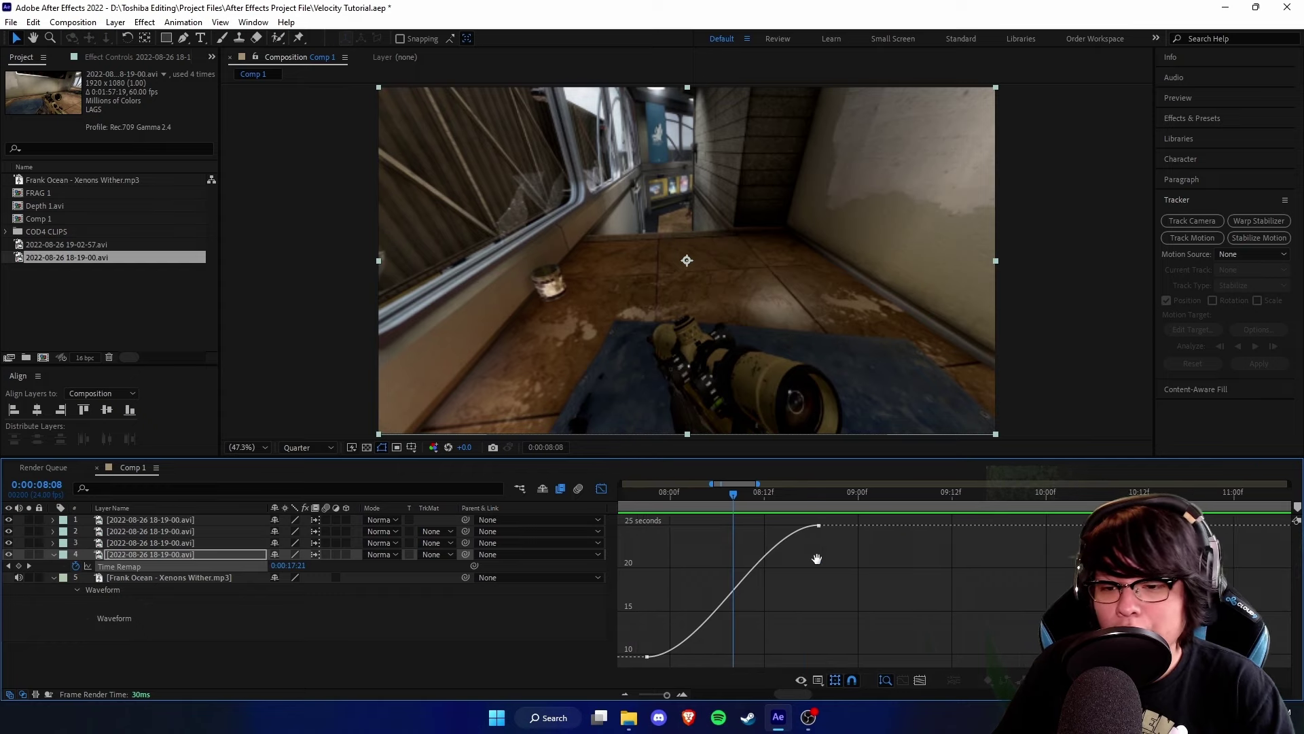
scroll(759, 585, "left", 3)
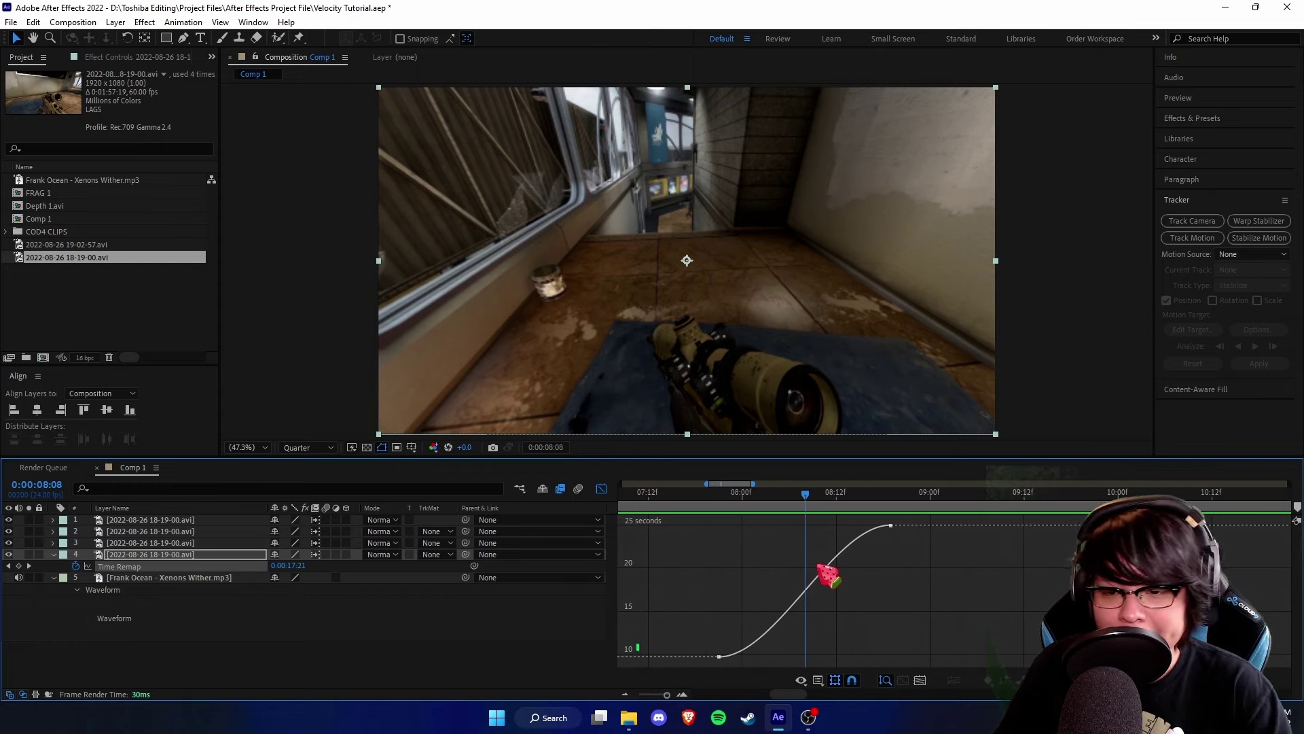
key("grave")
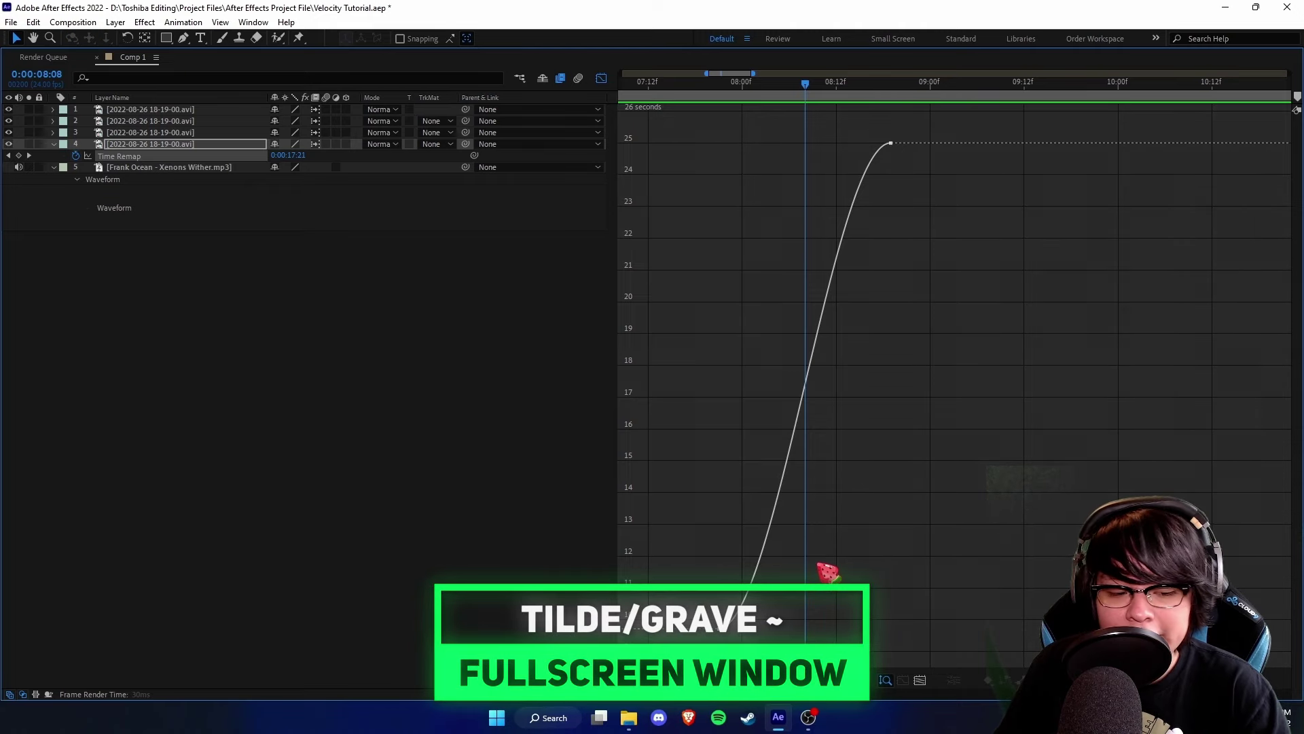
key("grave")
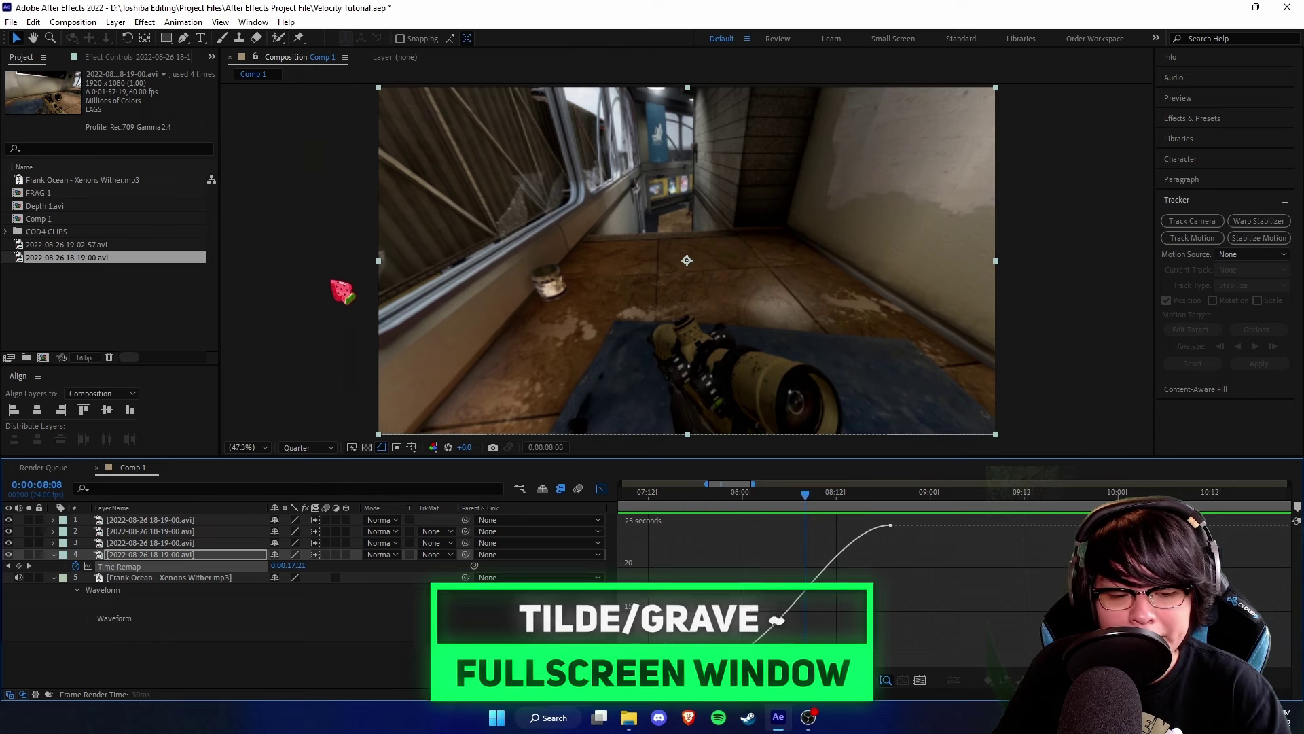
key("grave")
key("grave")
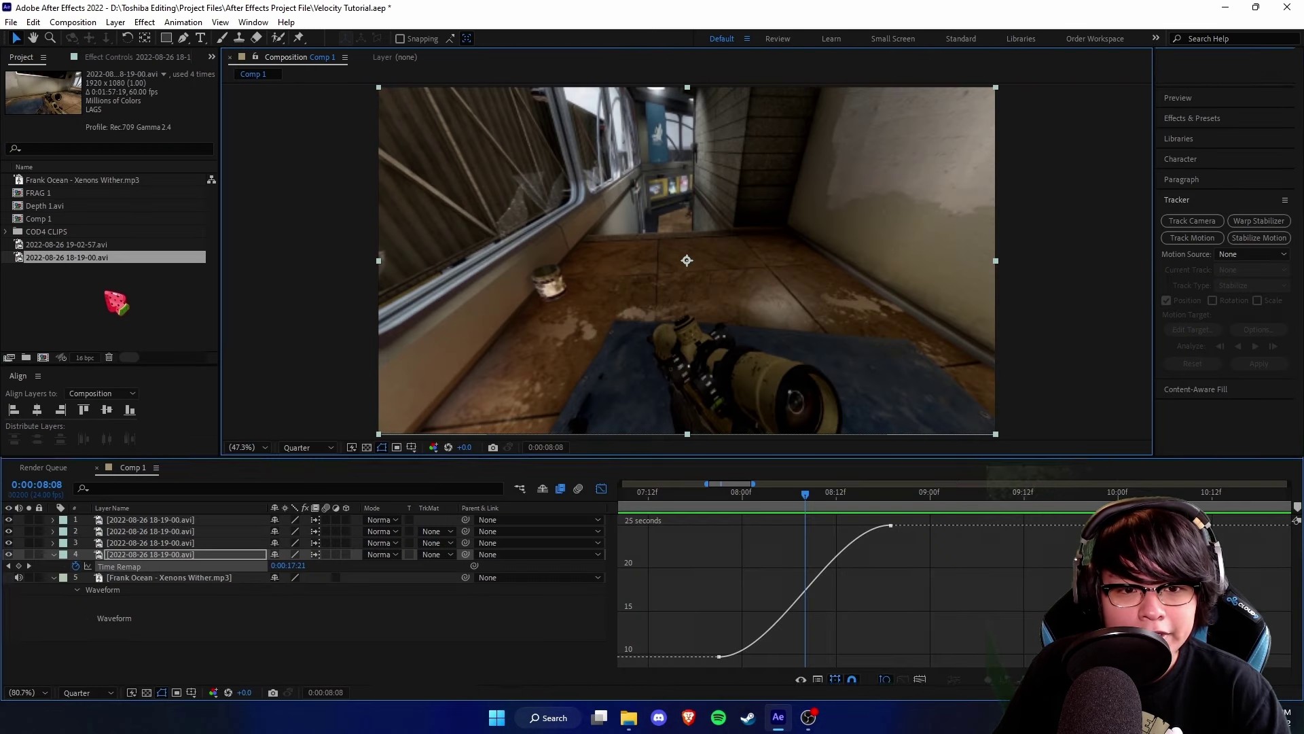
key("grave")
key("grave")
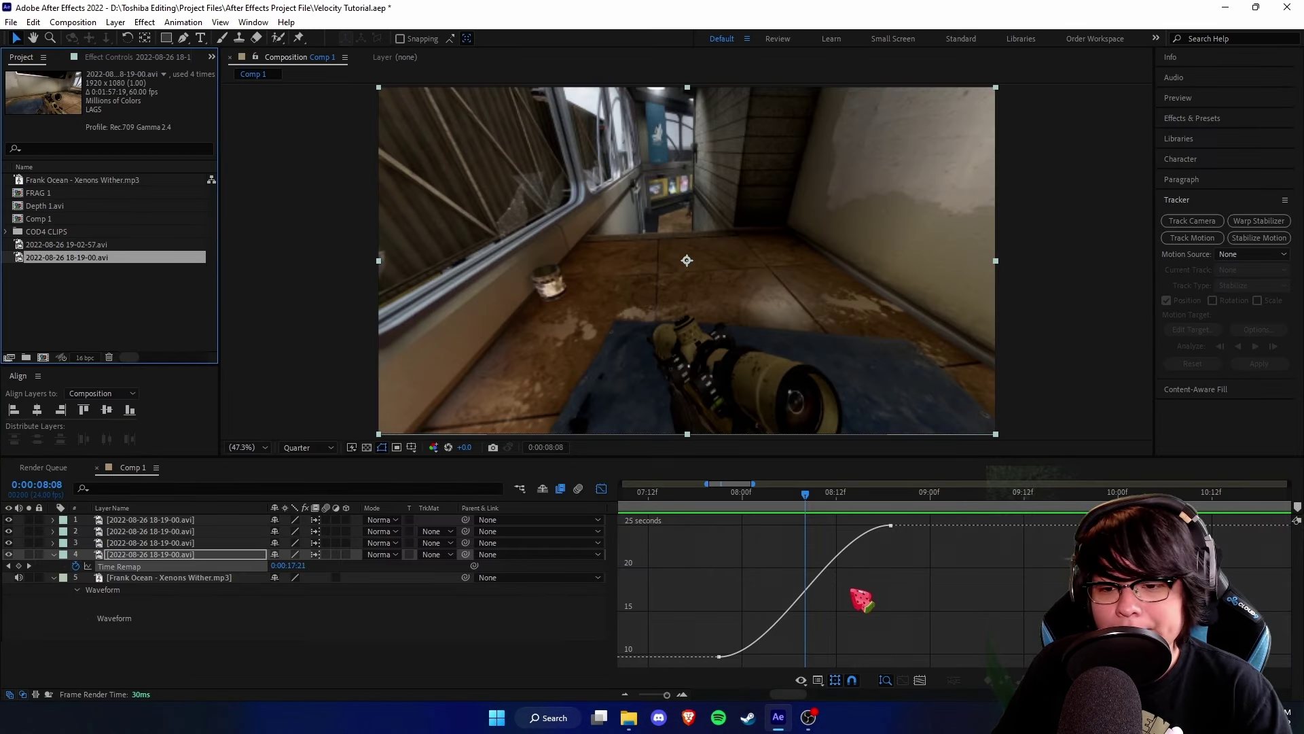
key("grave")
key("grave")
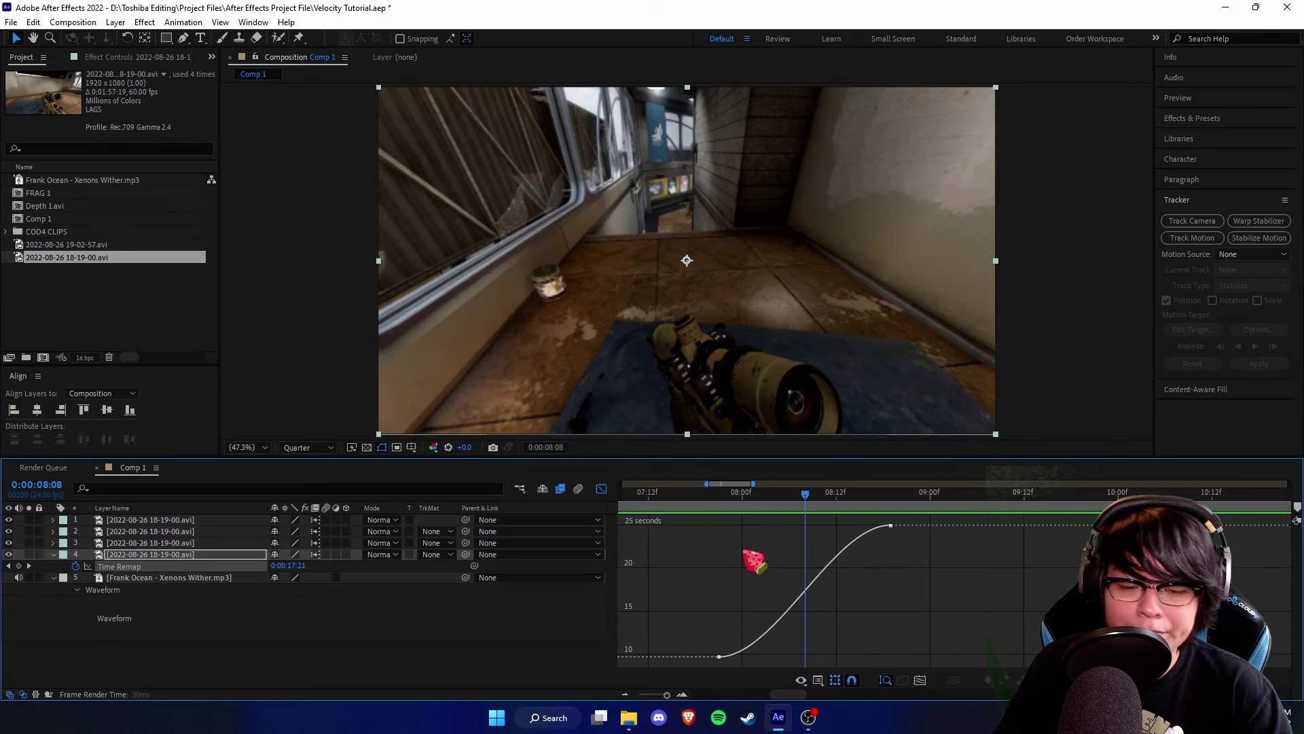
Step: Scrub the first segment from 0:00:07:21 to 0:00:08:08 to compare the footage with its eased Time Remap curve
mouse_move(680, 501)
left_mouse_down()
mouse_move(801, 515)
mouse_move(684, 524)
left_mouse_up()
left_click_drag(831, 559, 780, 568)
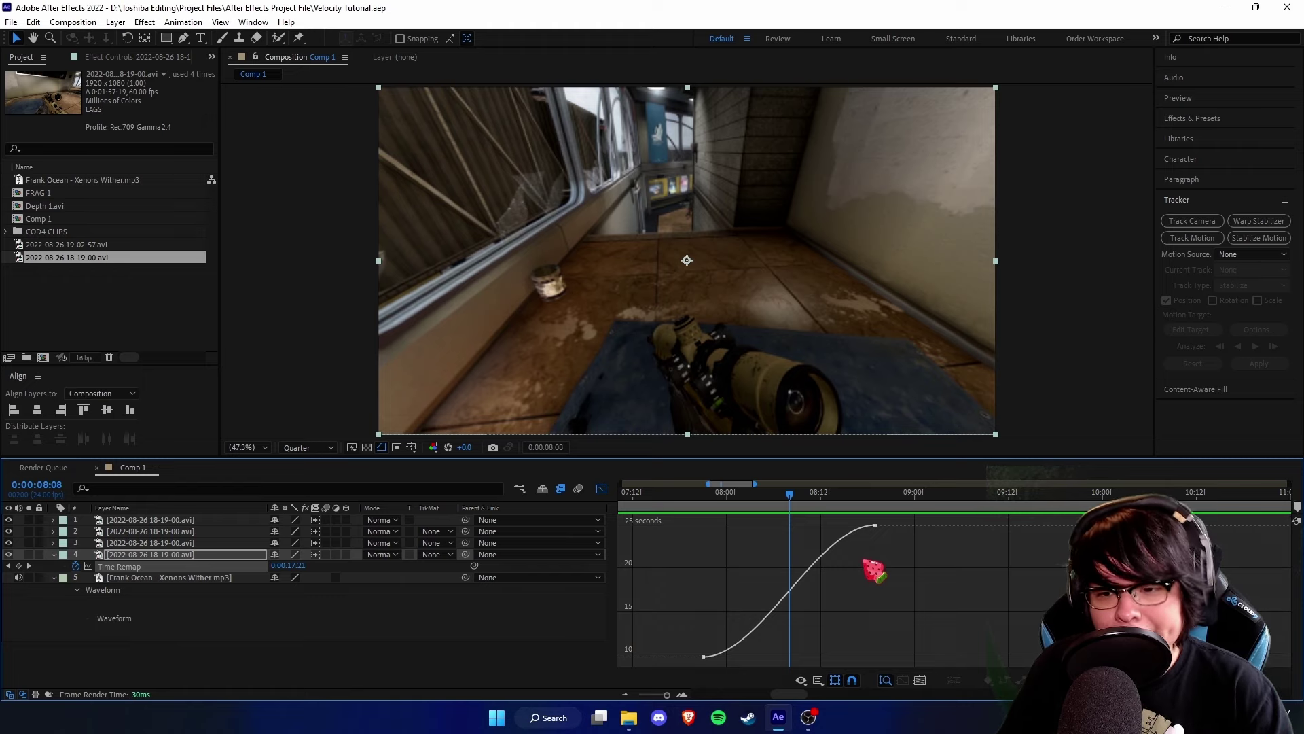
mouse_move(871, 566)
left_mouse_down()
mouse_move(773, 571)
mouse_move(871, 591)
left_mouse_up()
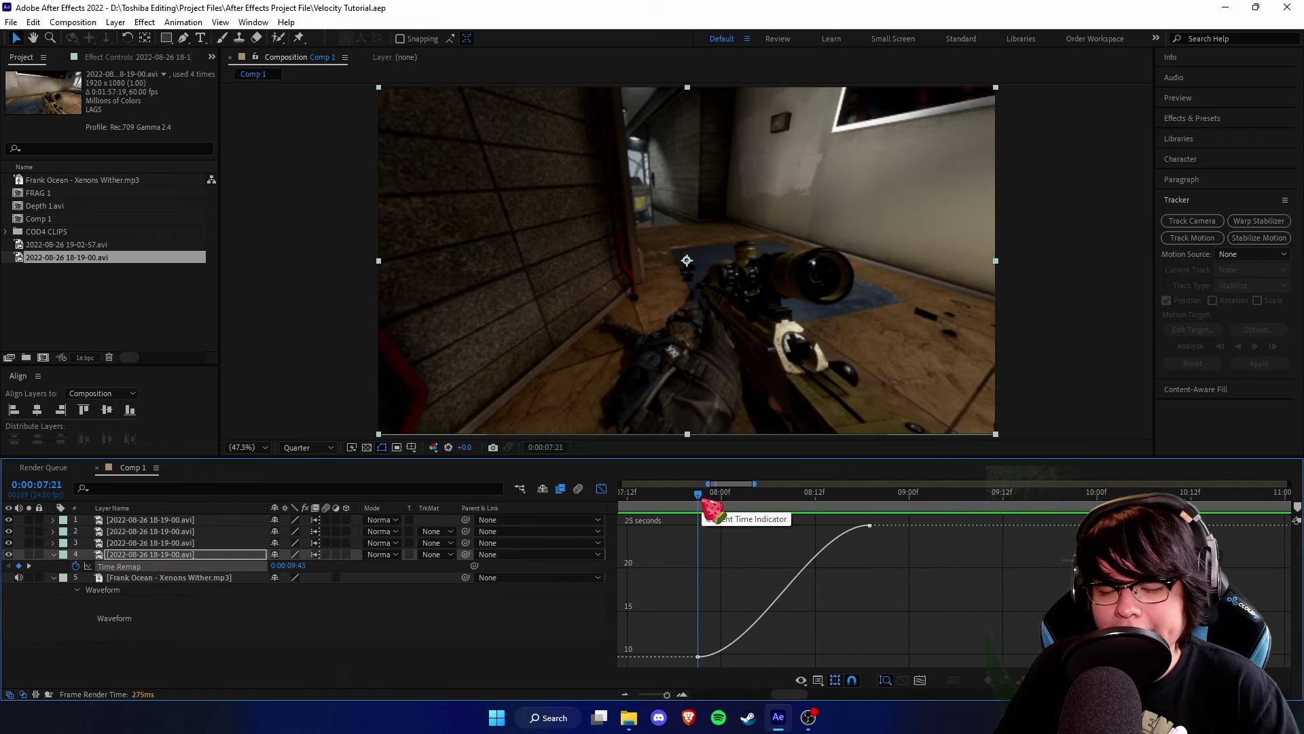
left_click_drag(710, 508, 786, 584)
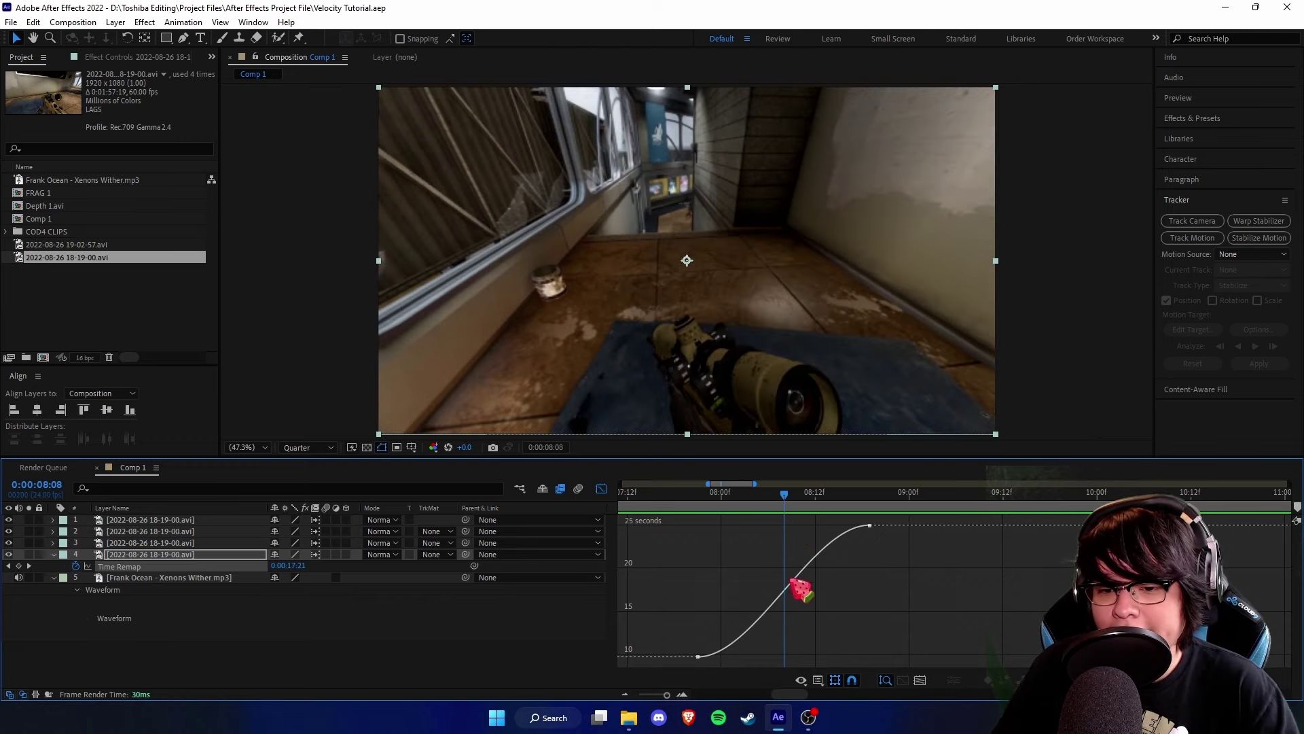
Step: Try an extra Time Remap keyframe at 0:00:08:08 with higher and lower values, and remove it
left_click(785, 589)
left_click(946, 600)
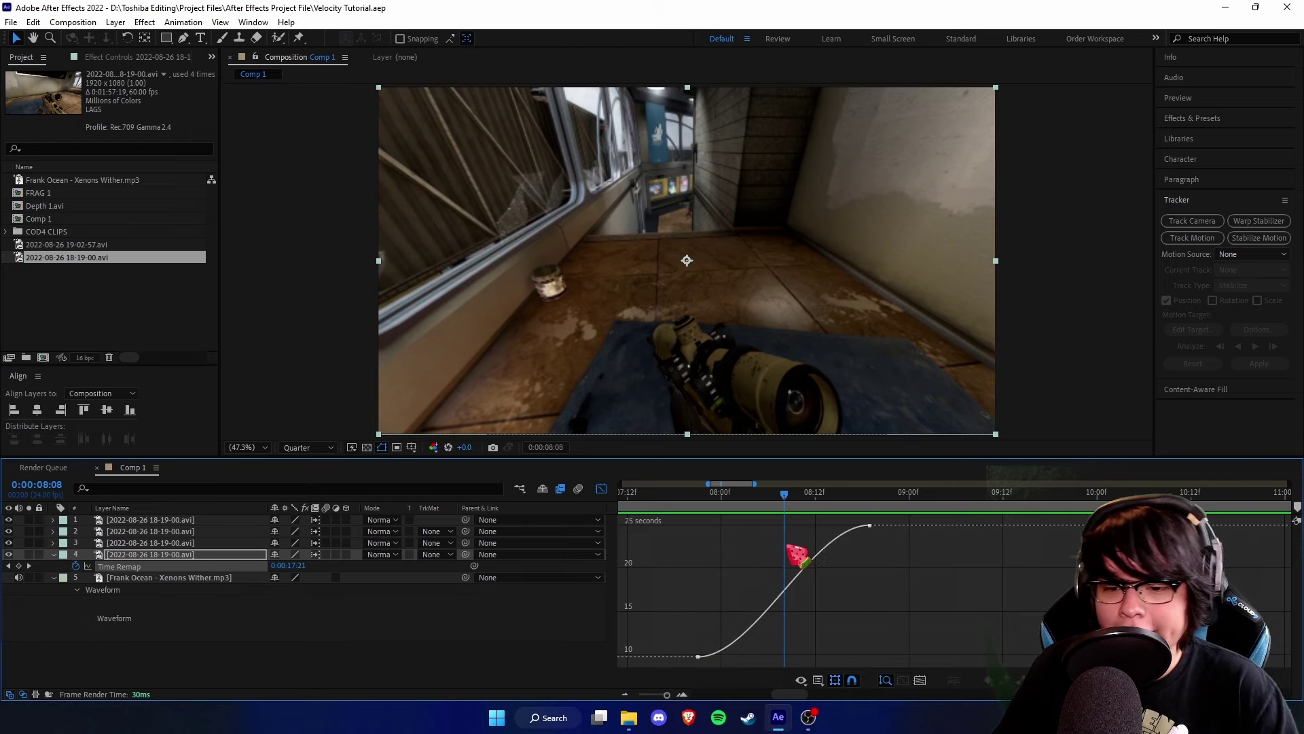
left_click(784, 590, "ctrl")
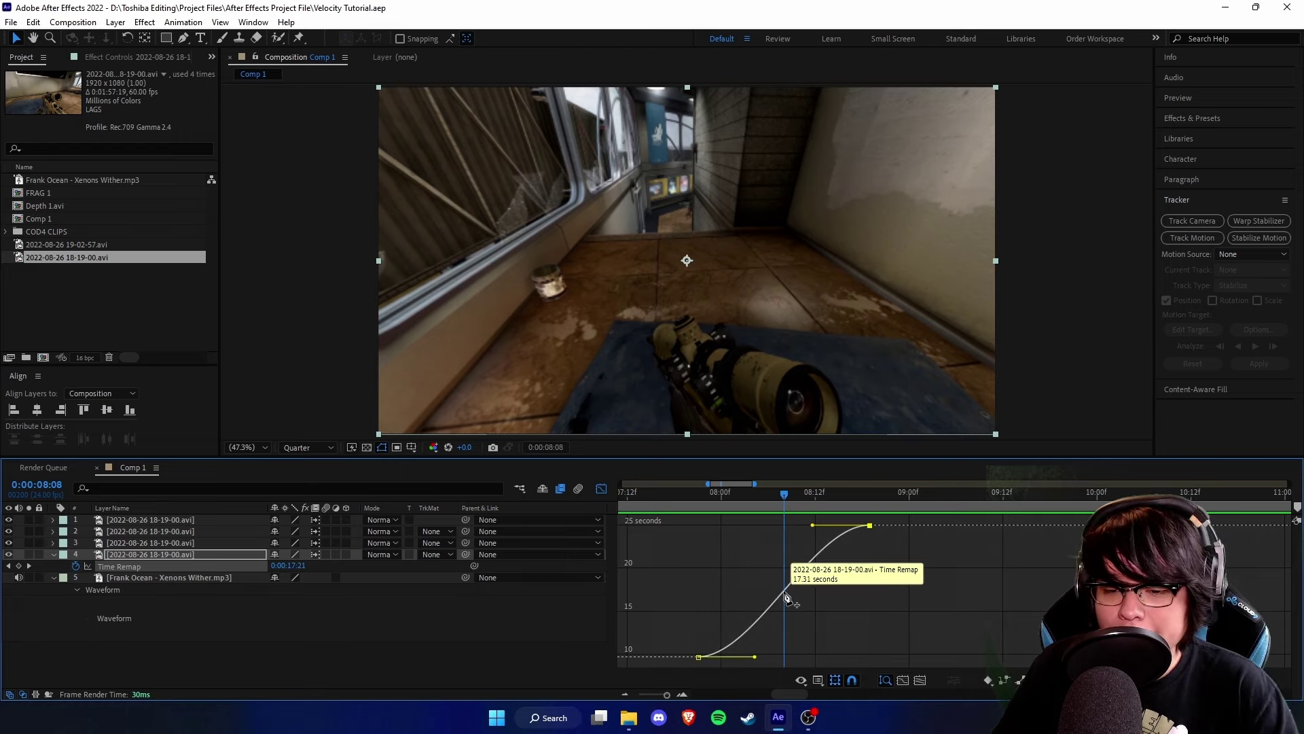
left_click_drag(786, 591, 784, 547)
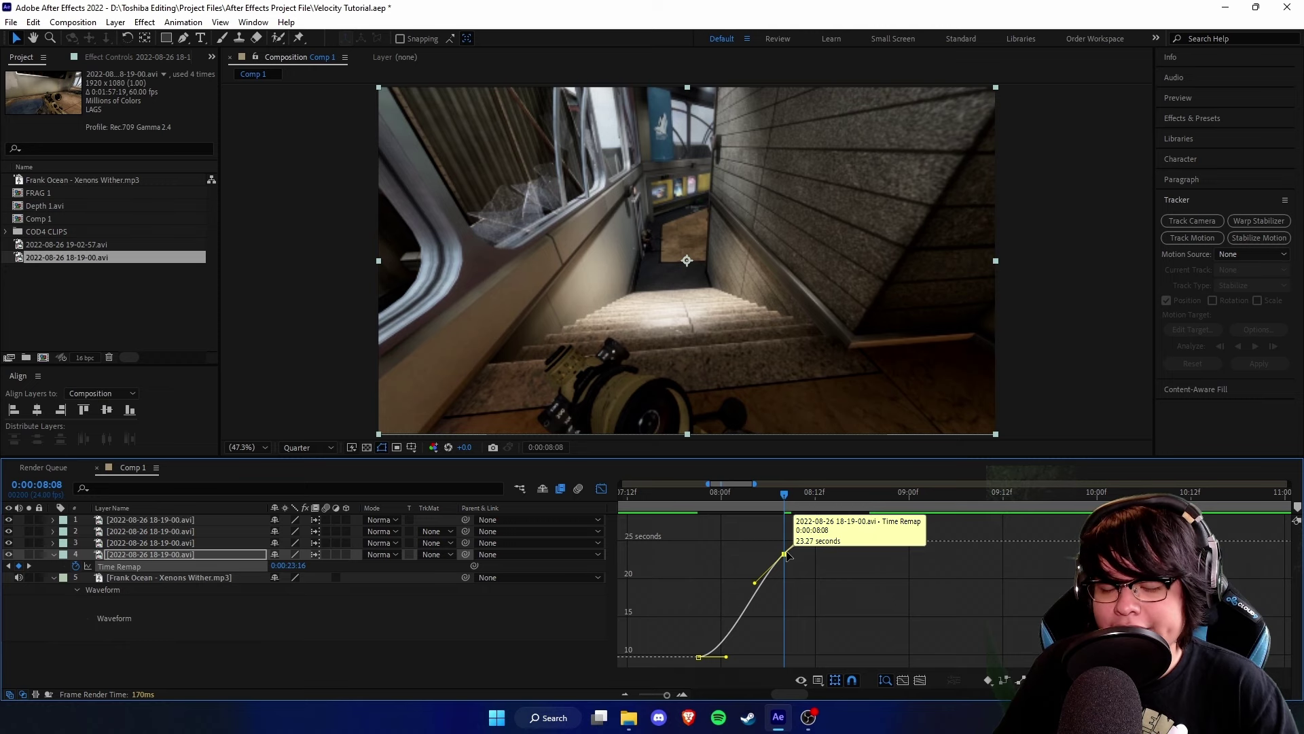
left_click_drag(784, 553, 788, 633)
key("Delete")
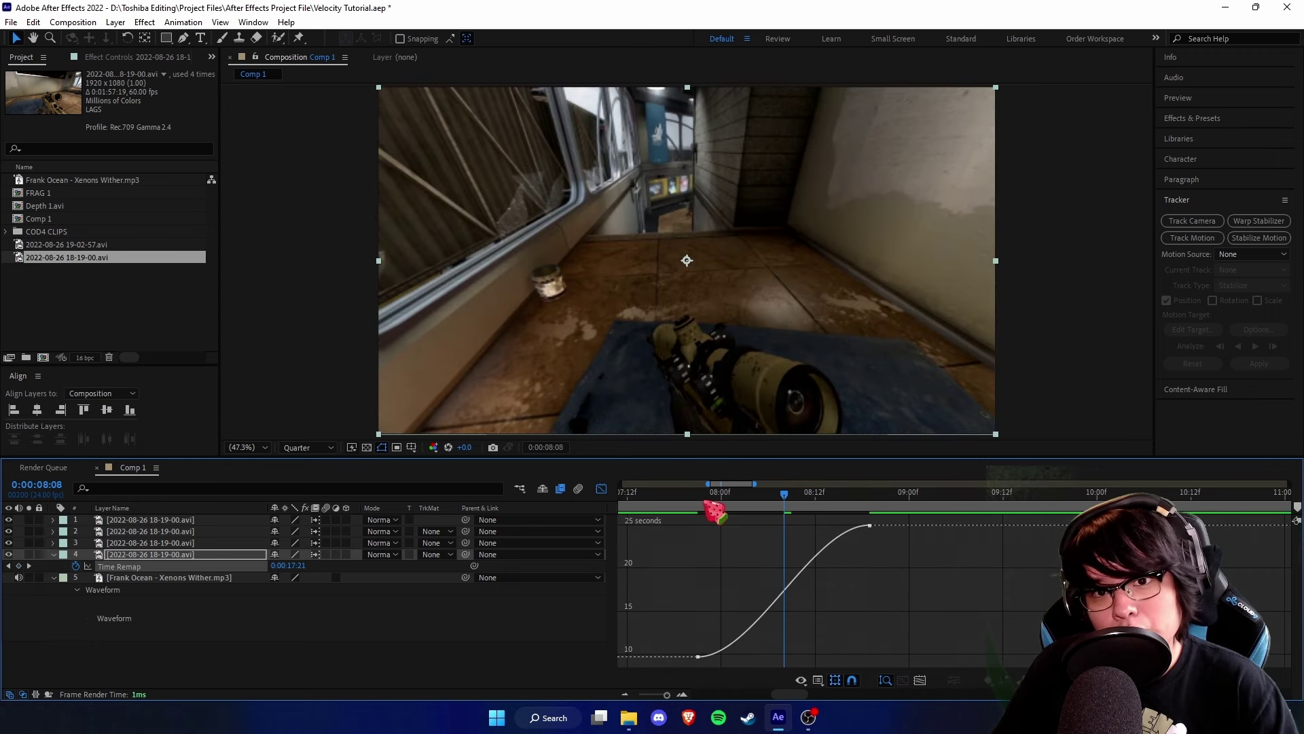
Step: Extend the first keyframe's easing handle to the second keyframe's time for a slower start, and scrub through the result
left_click_drag(683, 502, 768, 553)
left_click_drag(651, 650, 977, 671)
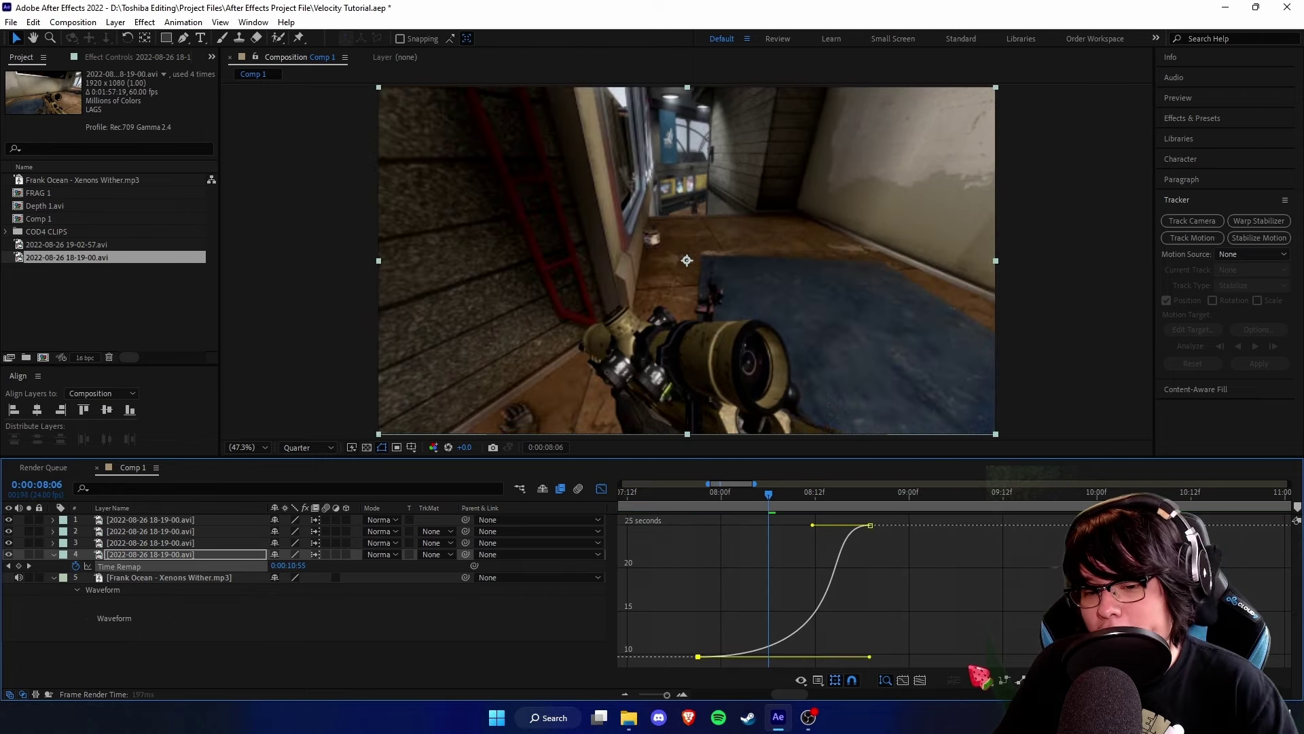
left_click(938, 630)
left_click_drag(720, 513, 847, 591)
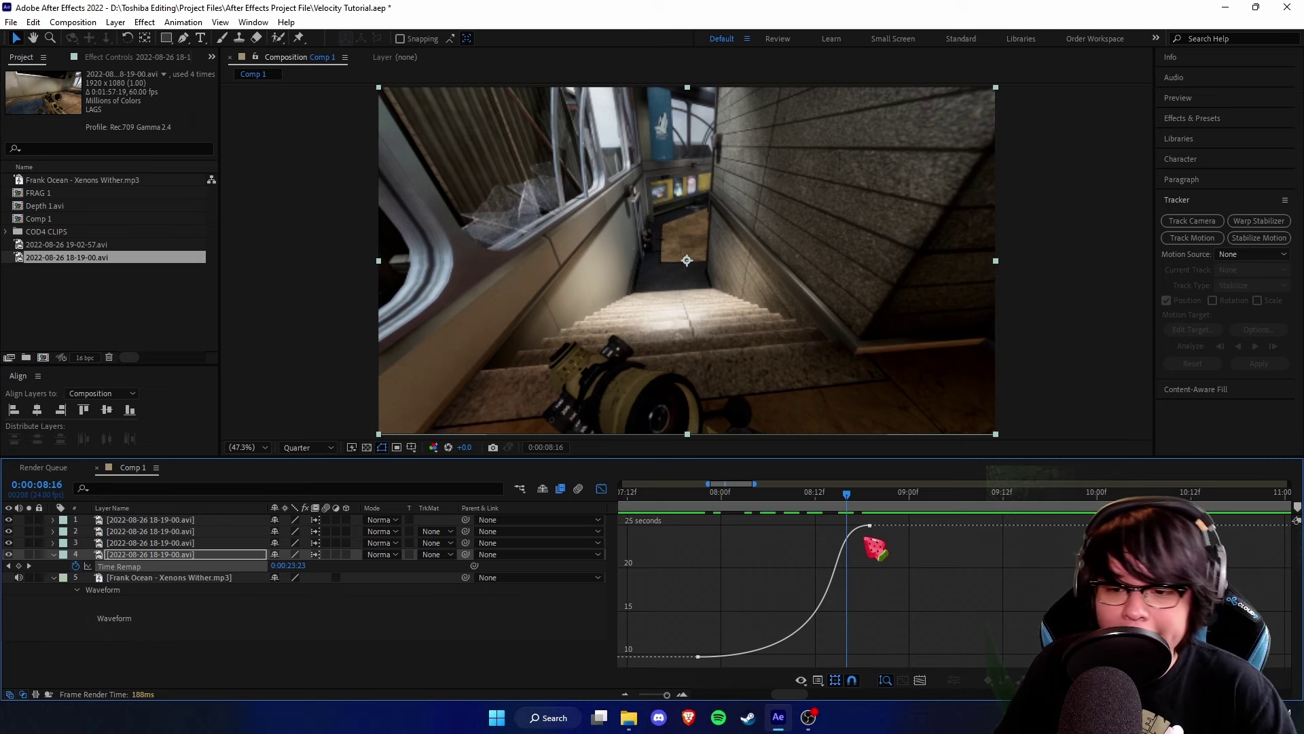
left_click_drag(858, 507, 743, 542)
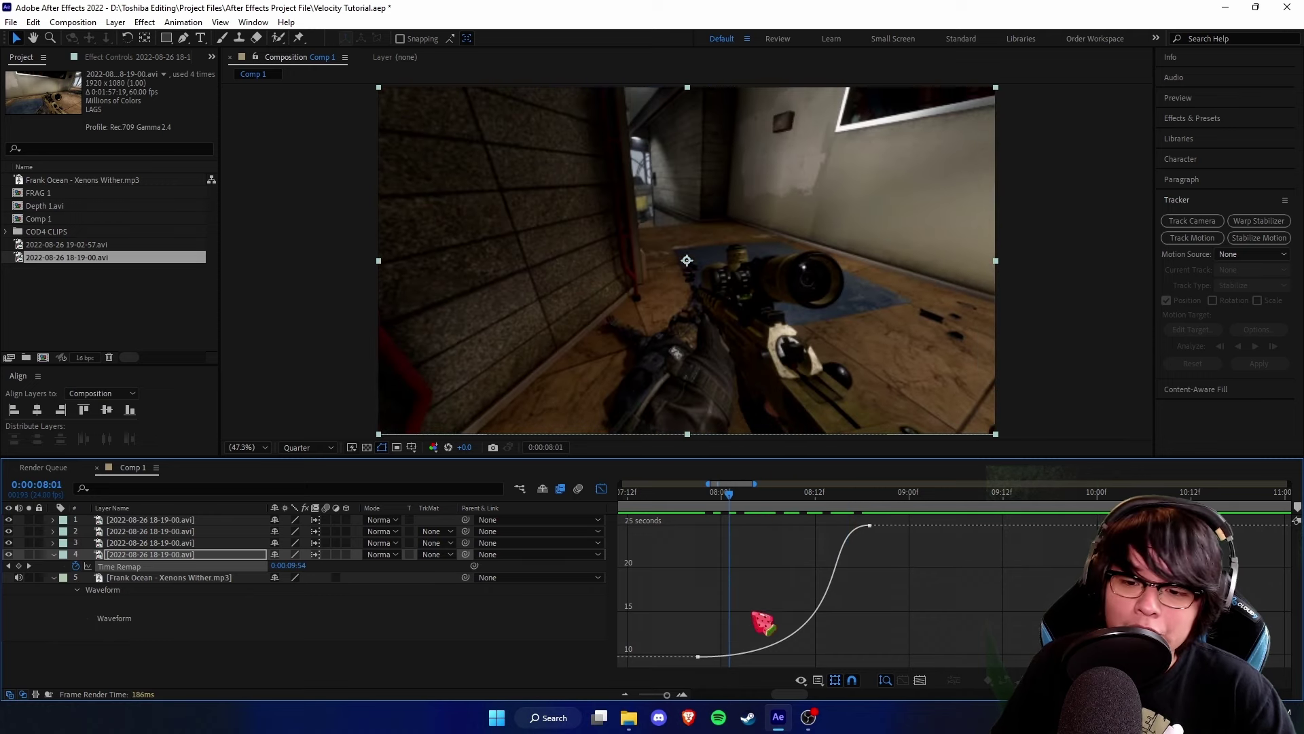
Step: Reshape both keyframes' easing handles so the curve stays nearly flat at first and rises almost vertically at its end
left_click(818, 611, "ctrl")
mouse_move(739, 485)
left_mouse_down()
mouse_move(751, 489)
mouse_move(741, 504)
left_mouse_up()
key("ctrl+z")
left_click(690, 657)
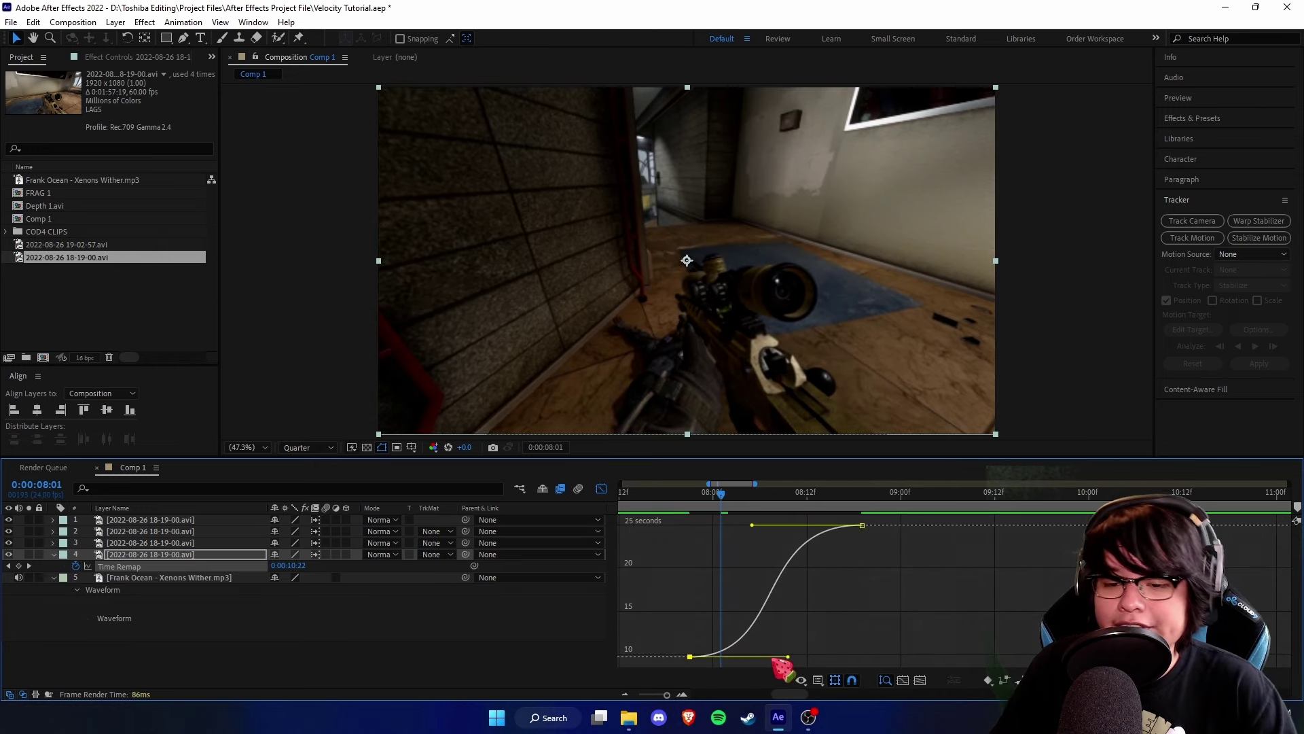
left_click_drag(788, 657, 952, 654)
left_click_drag(751, 528, 925, 653)
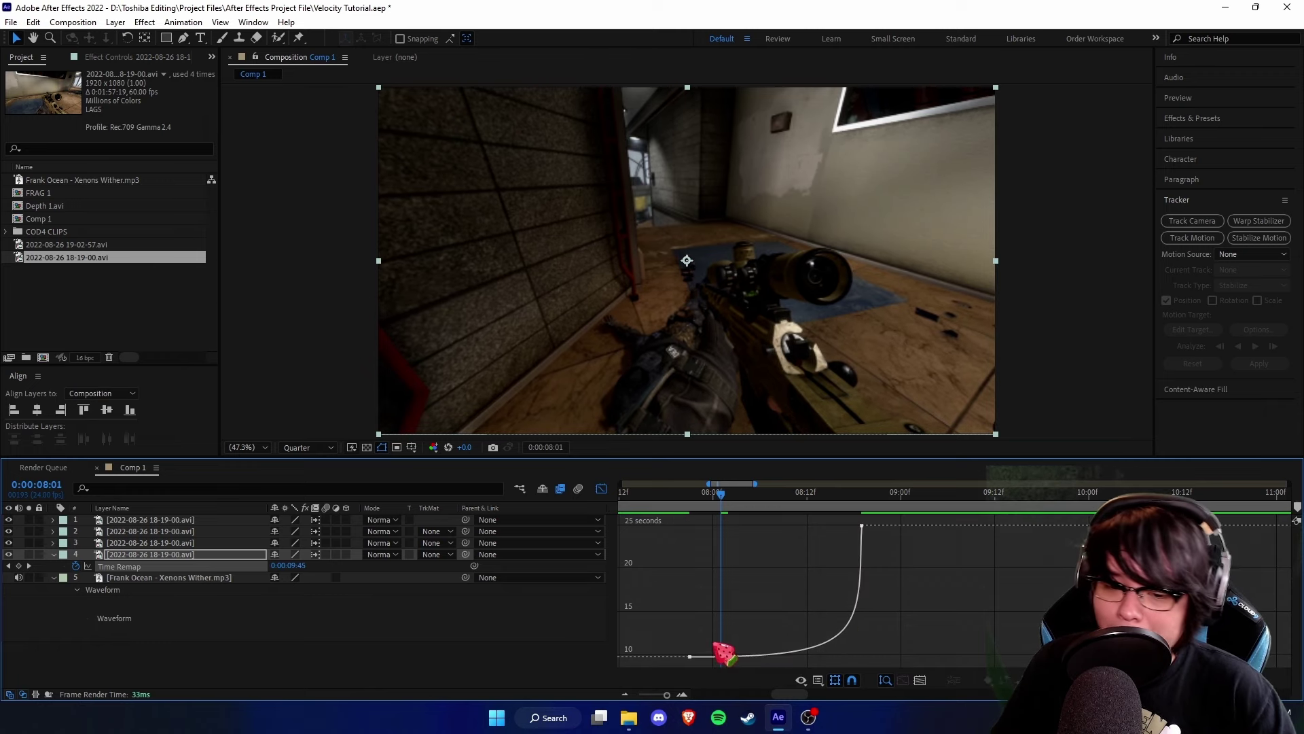
Step: Scrub and play the first segment from 0:00:07:10 to check the slow start and sudden speed-up
left_click_drag(738, 507, 815, 625)
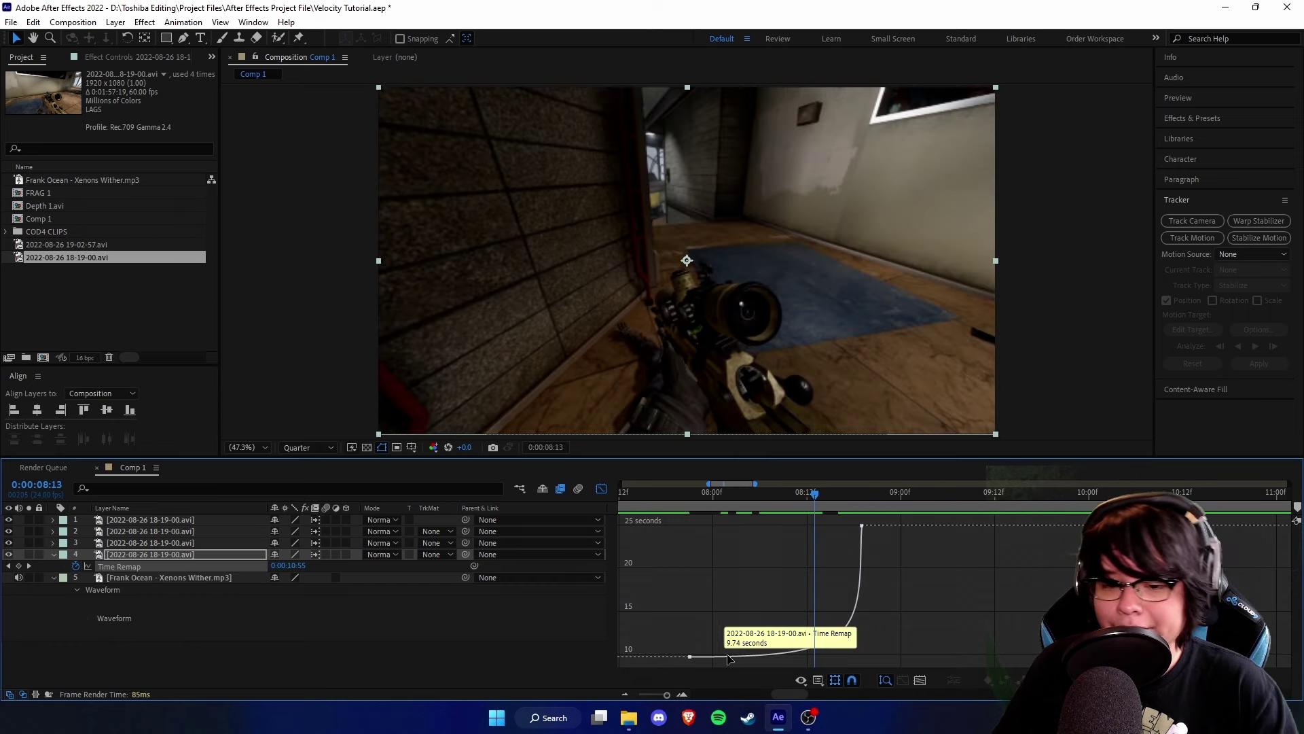
scroll(854, 626, "down", 2)
scroll(897, 610, "right", 1)
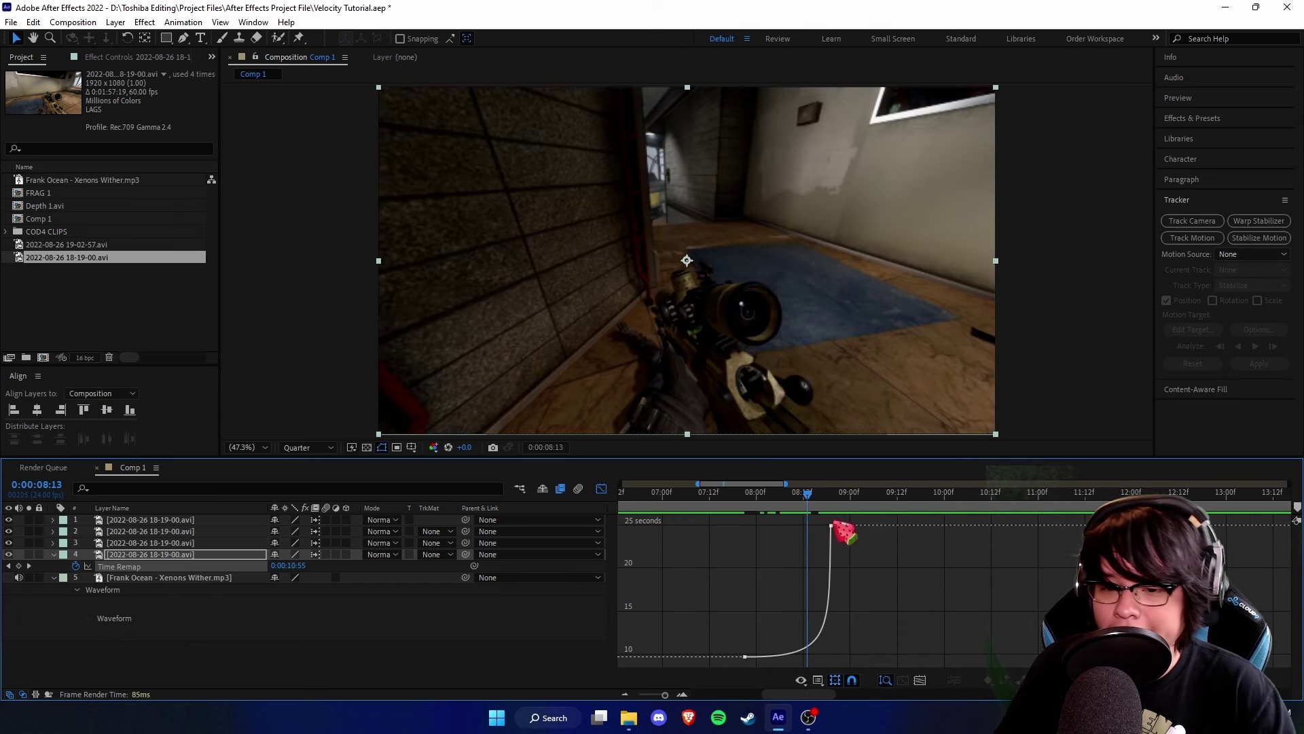
left_click_drag(795, 506, 702, 511)
key("space")
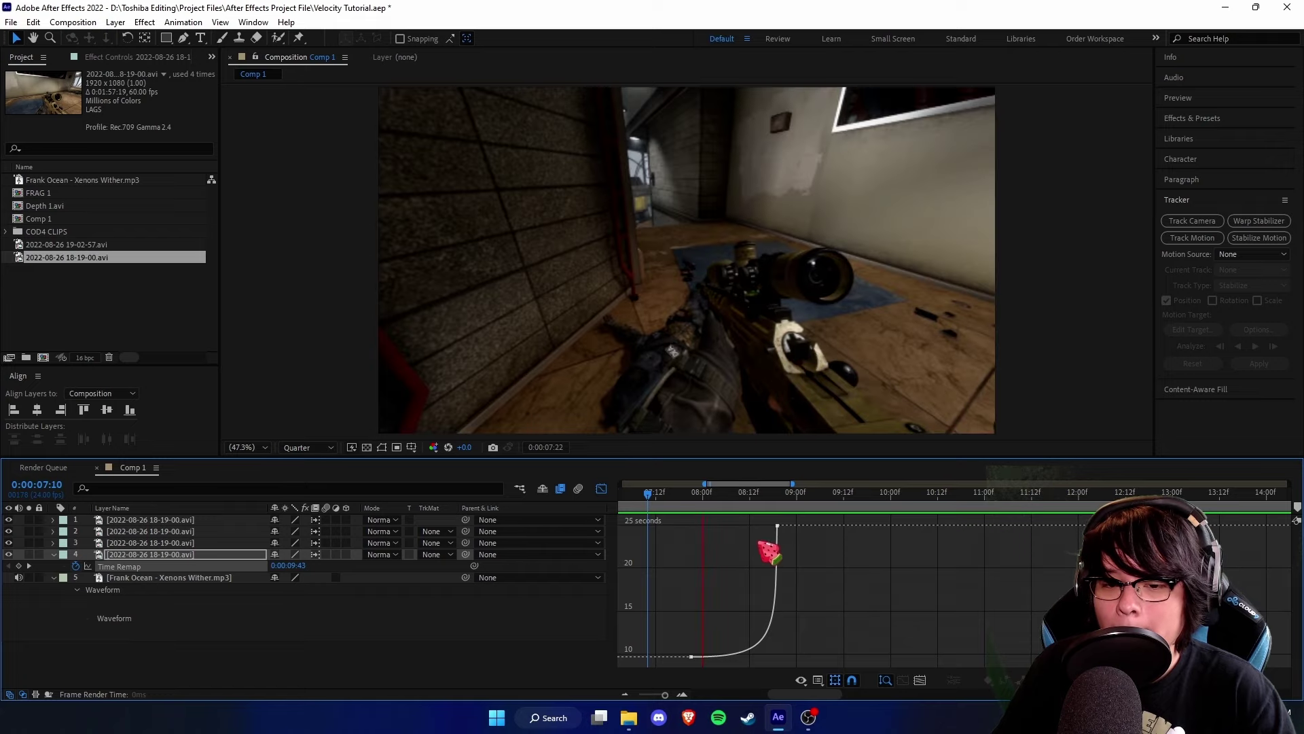
left_click(691, 493)
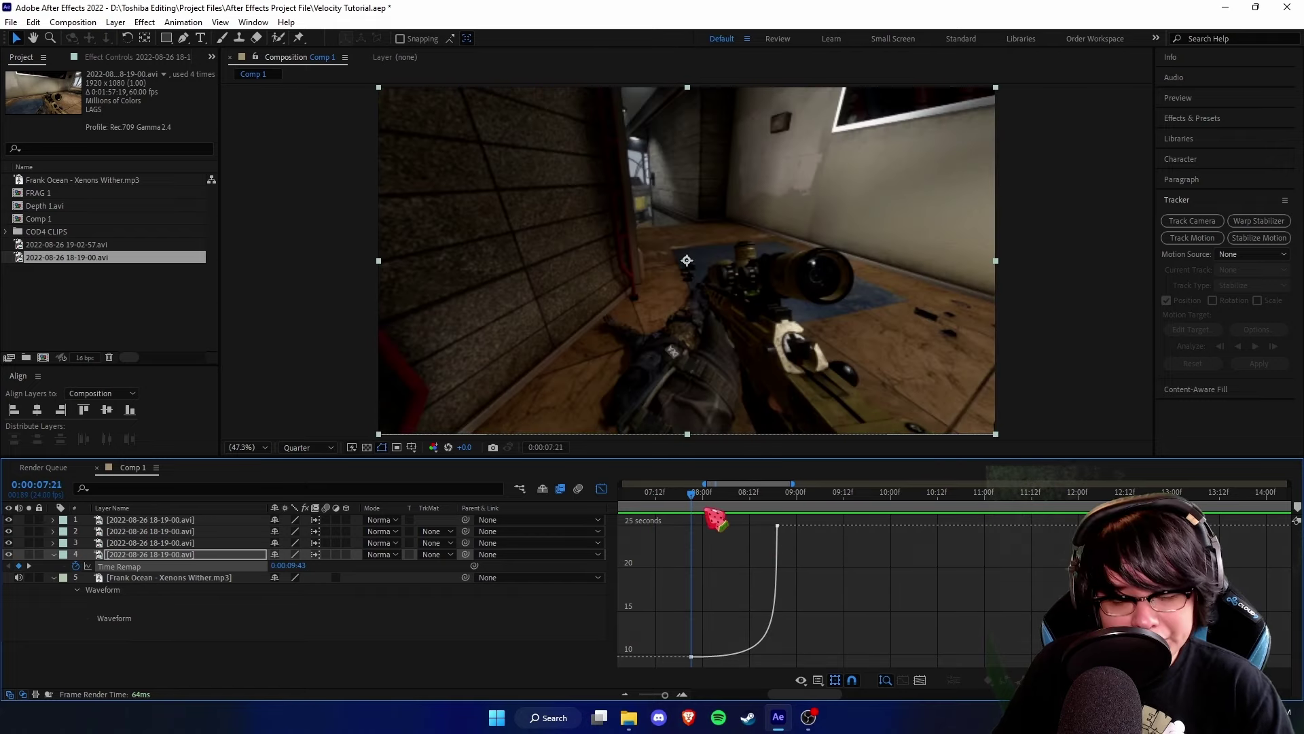
Step: Pull the first keyframe's handle steeply upward so the curve starts fast, and scrub through the segment's first frames
scroll(751, 626, "up", 1)
left_click_drag(733, 615, 657, 661)
left_click_drag(844, 657, 719, 474)
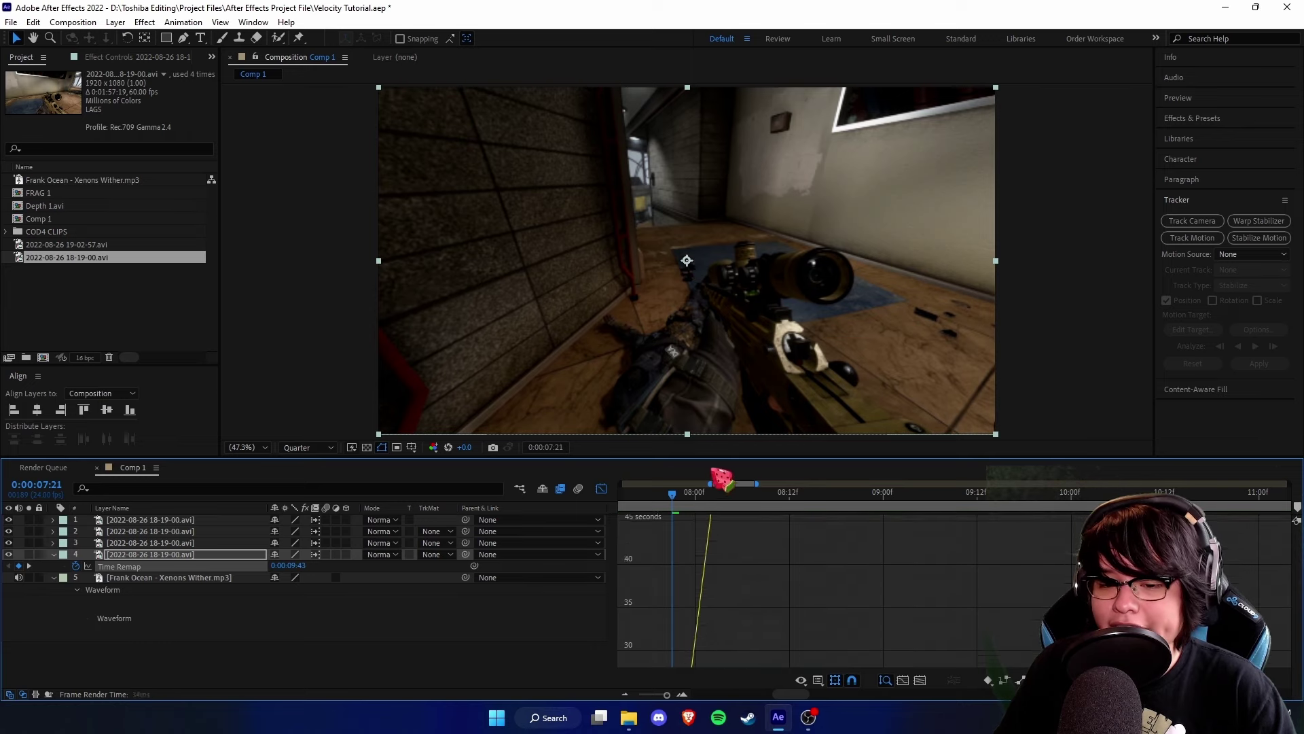
left_click_drag(840, 649, 860, 610)
left_click(871, 625)
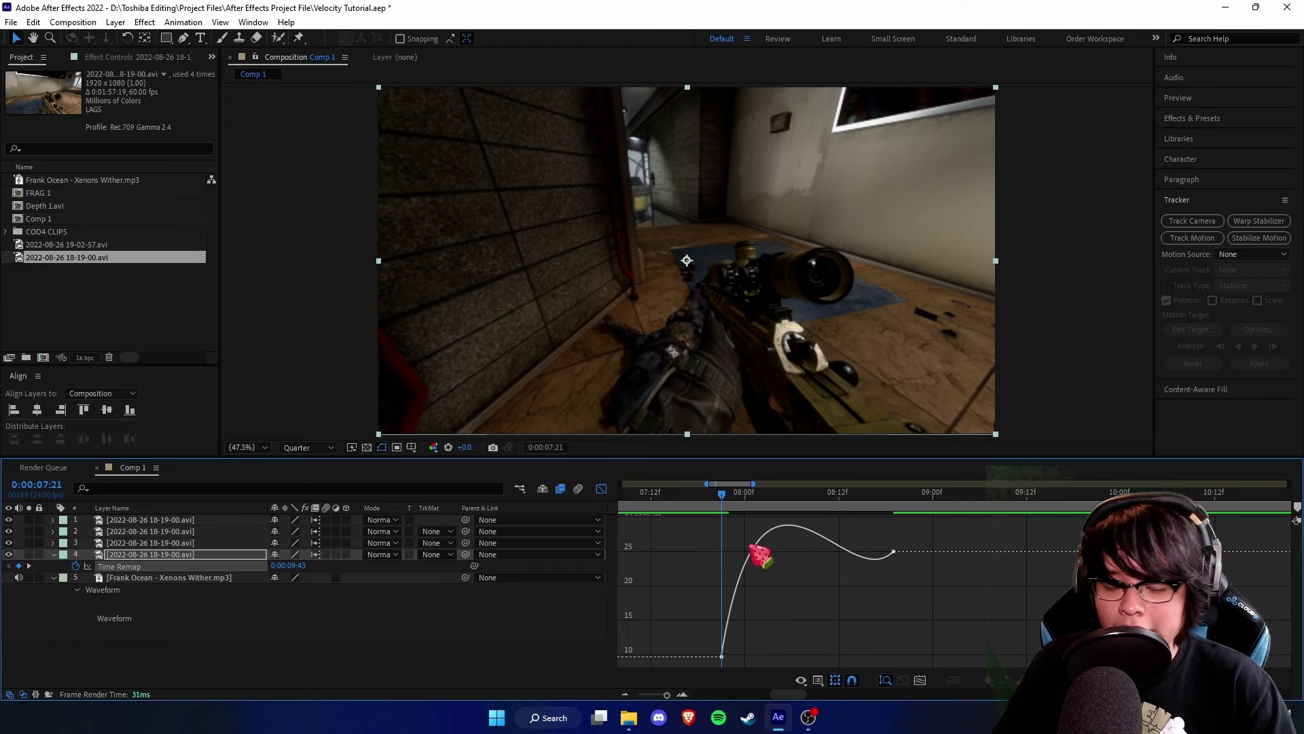
left_click(753, 492)
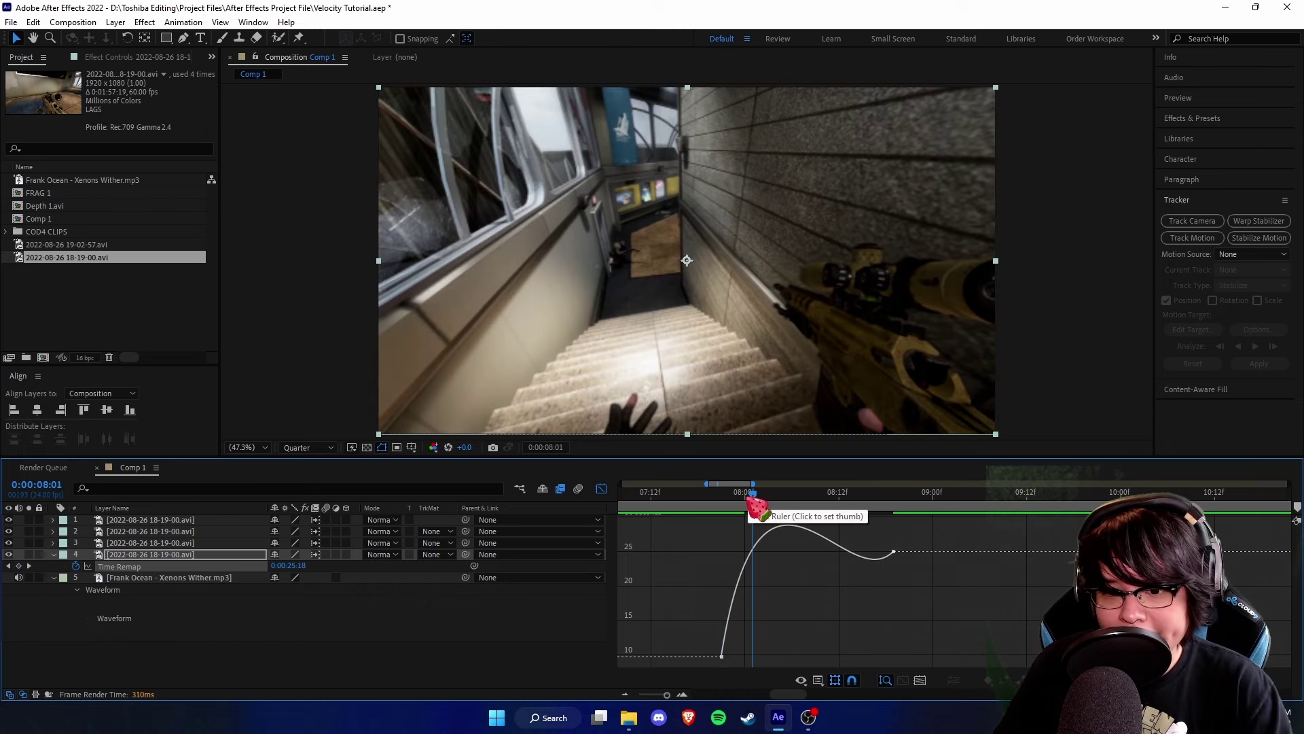
left_click_drag(738, 501, 731, 674)
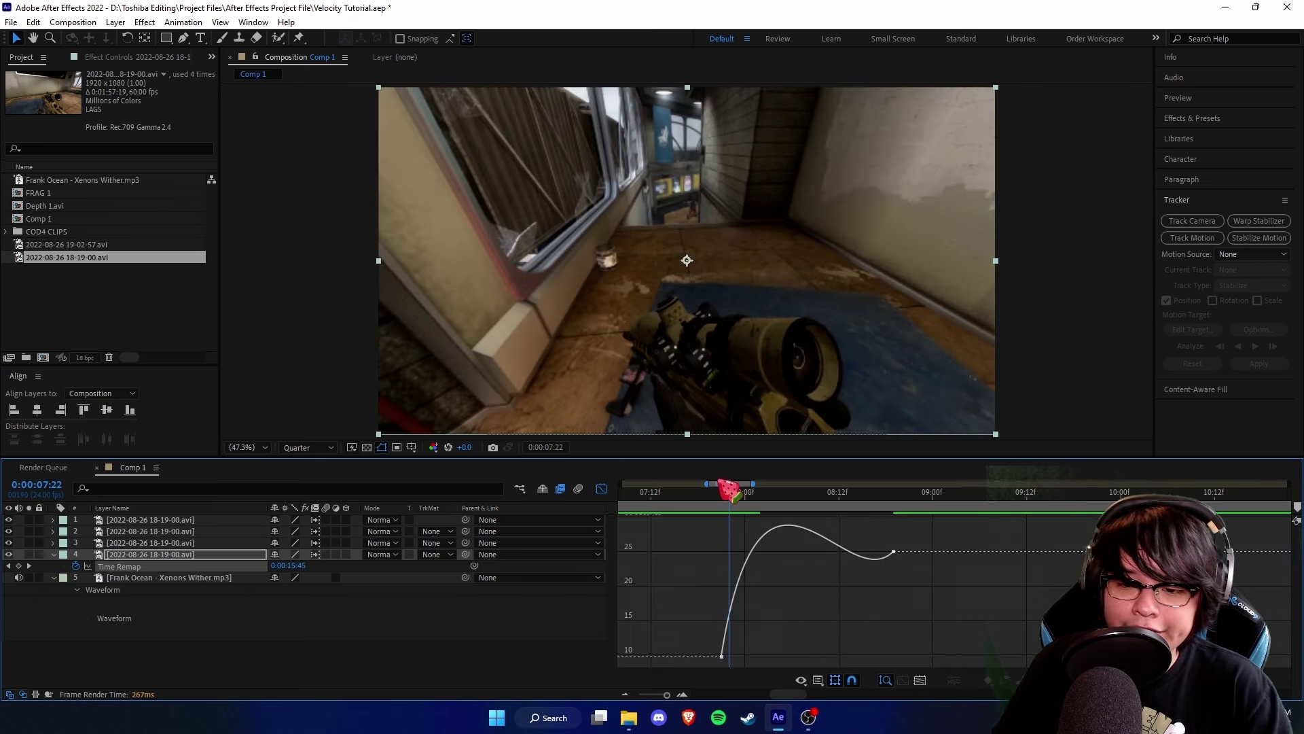
Step: Lower the first Time Remap keyframe at 0:00:07:21 to a value of 0 seconds
left_click_drag(719, 481, 721, 501)
left_click_drag(721, 656, 727, 574)
key("ctrl+z")
left_click(859, 545)
scroll(859, 545, "right", 1)
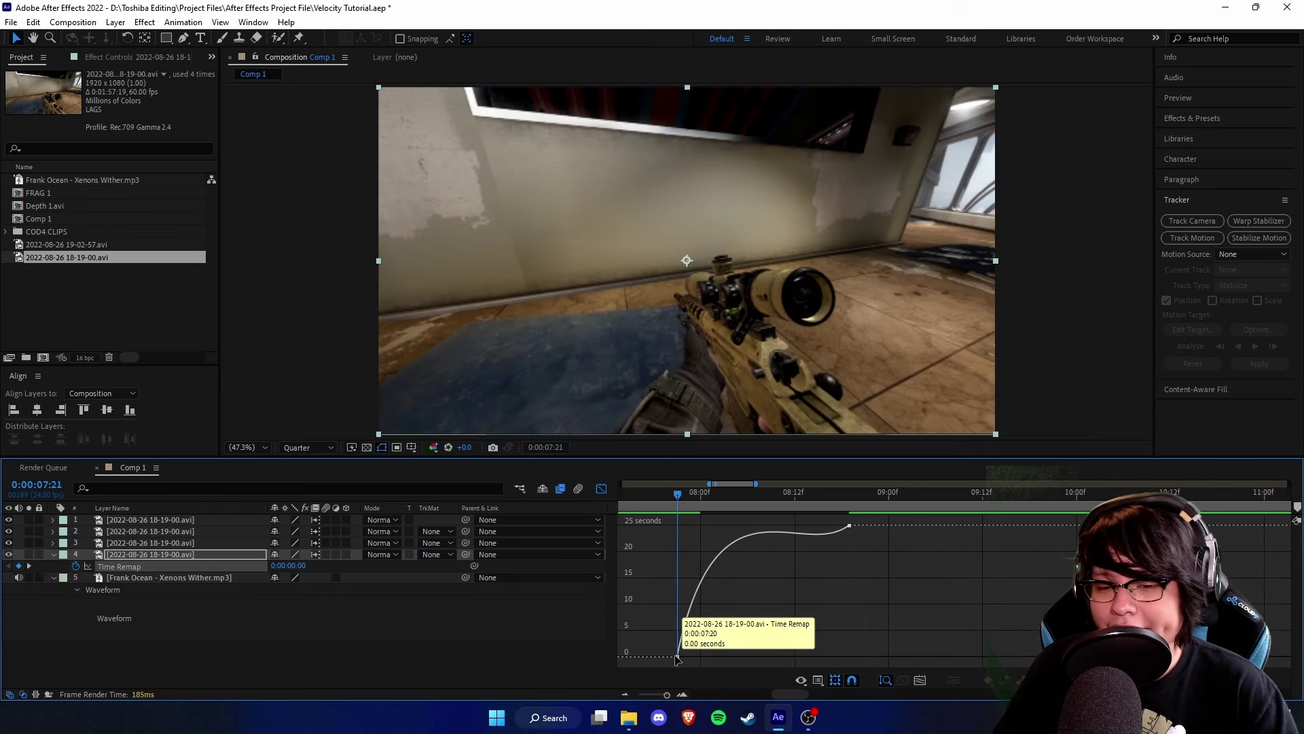
Step: Examine the fast-start curve at 0:00:08:08 in an enlarged Graph Editor and play the segment from 0:00:07:14
left_click_drag(679, 542, 778, 534)
key("grave")
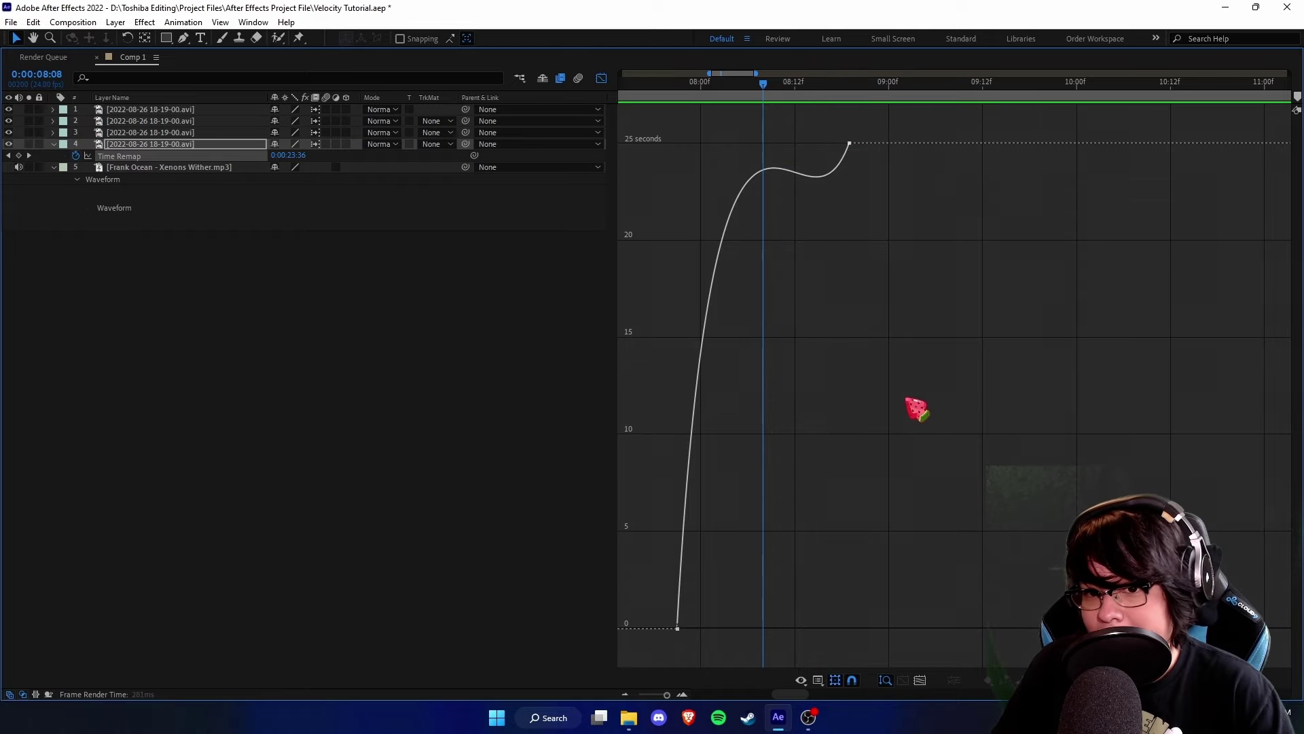
key("grave")
left_click_drag(737, 499, 660, 492)
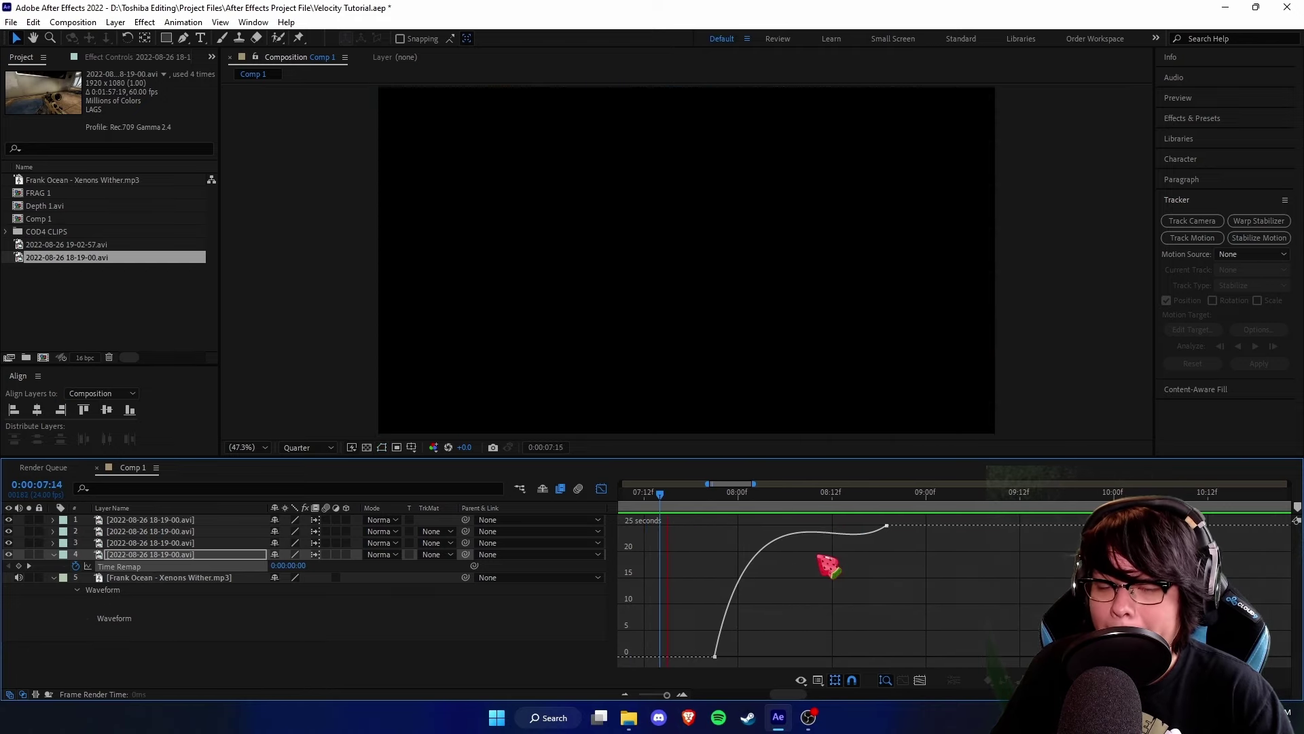
left_click(832, 495)
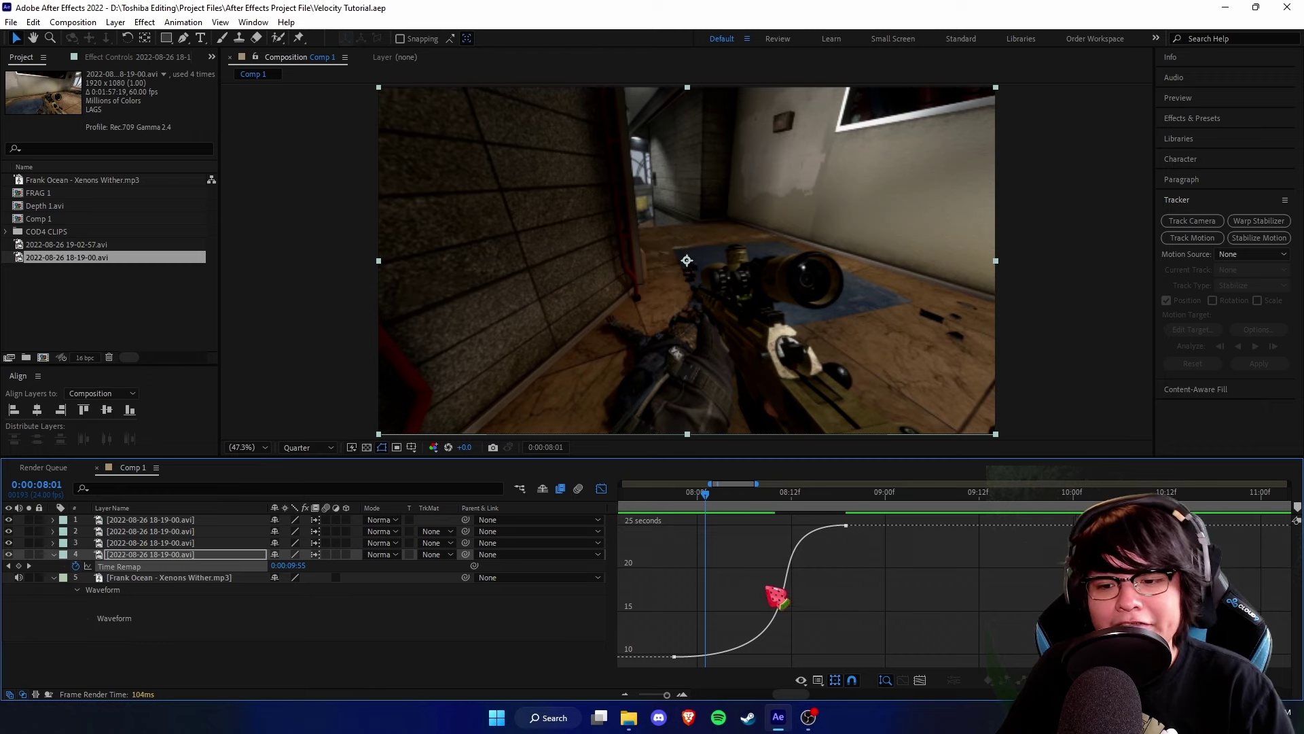
Step: Set the first keyframe's Time Remap value to 0:00:12:00 and angle its handle upward for a fast start that eases out
left_click(682, 497)
left_click_drag(672, 516, 667, 499)
key("Page_Down")
left_click_drag(674, 656, 672, 638)
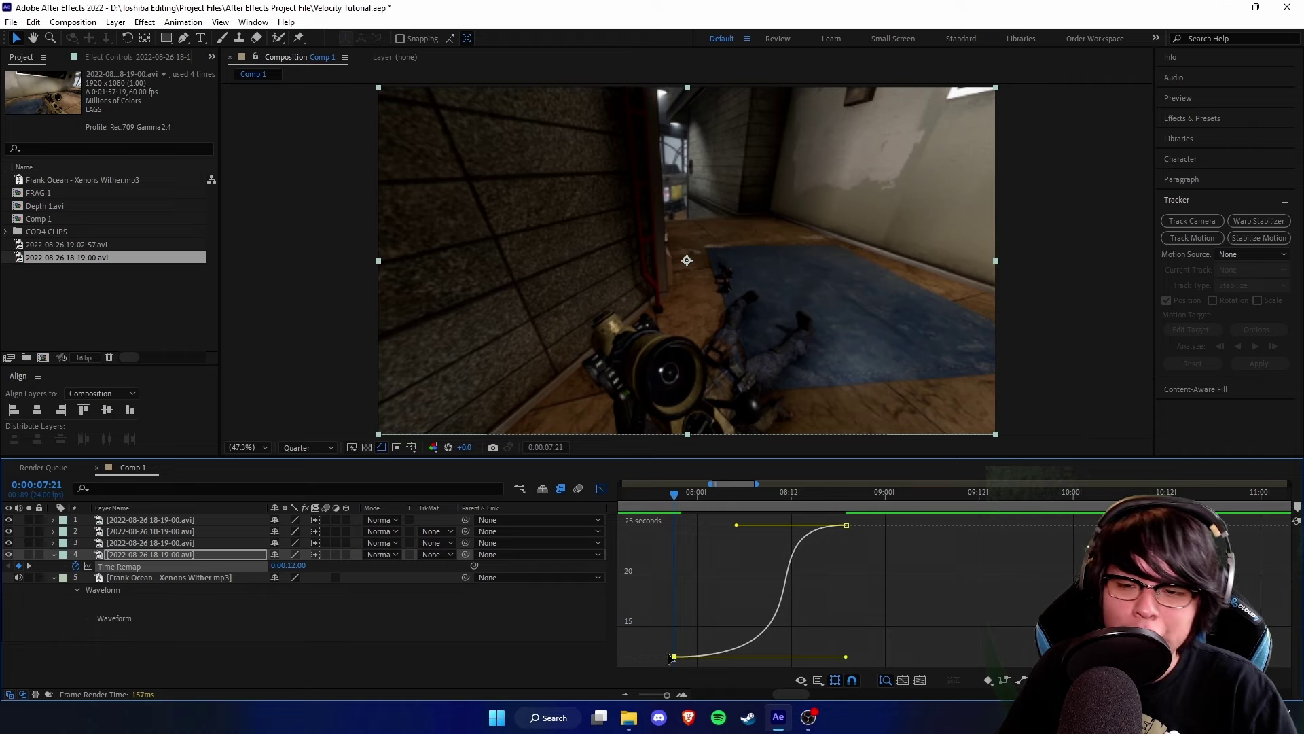
left_click_drag(845, 656, 692, 616)
Step: Try adjusting the Time Remap value of the segment's last keyframe at 0:00:08:19
left_click(847, 506)
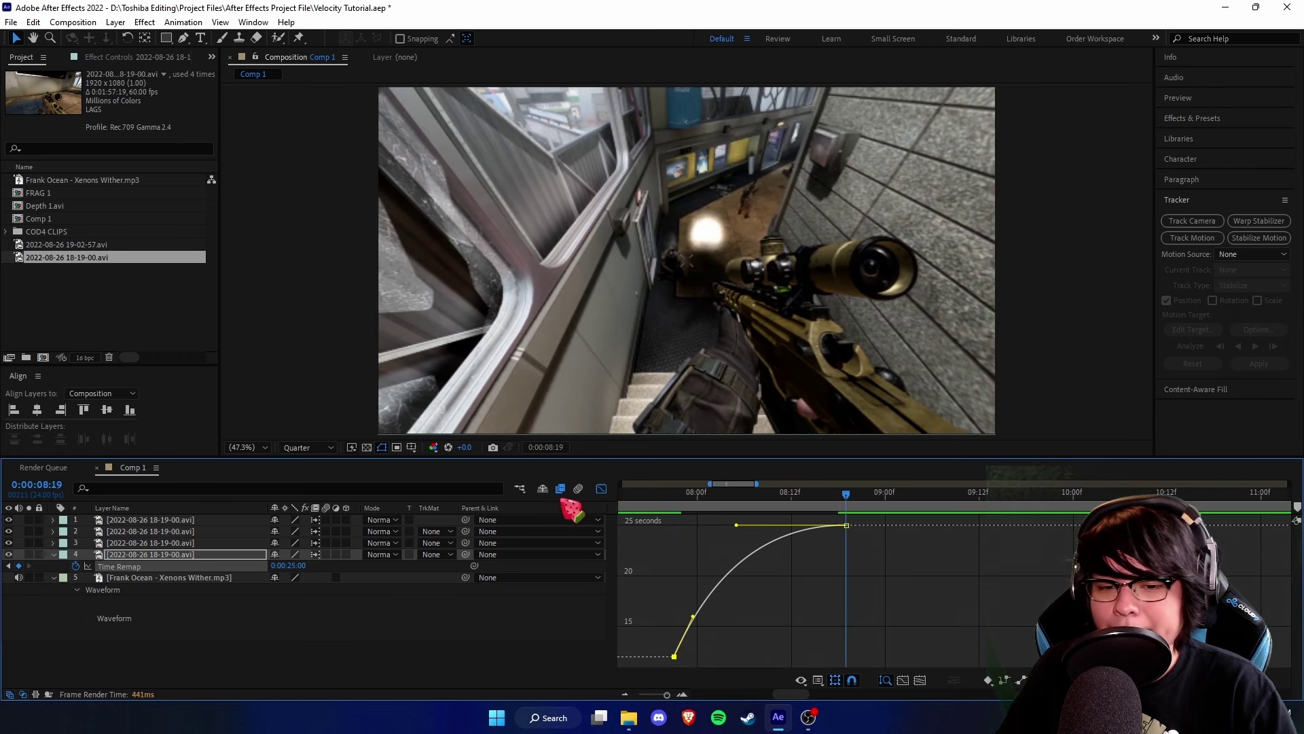
left_click(601, 489)
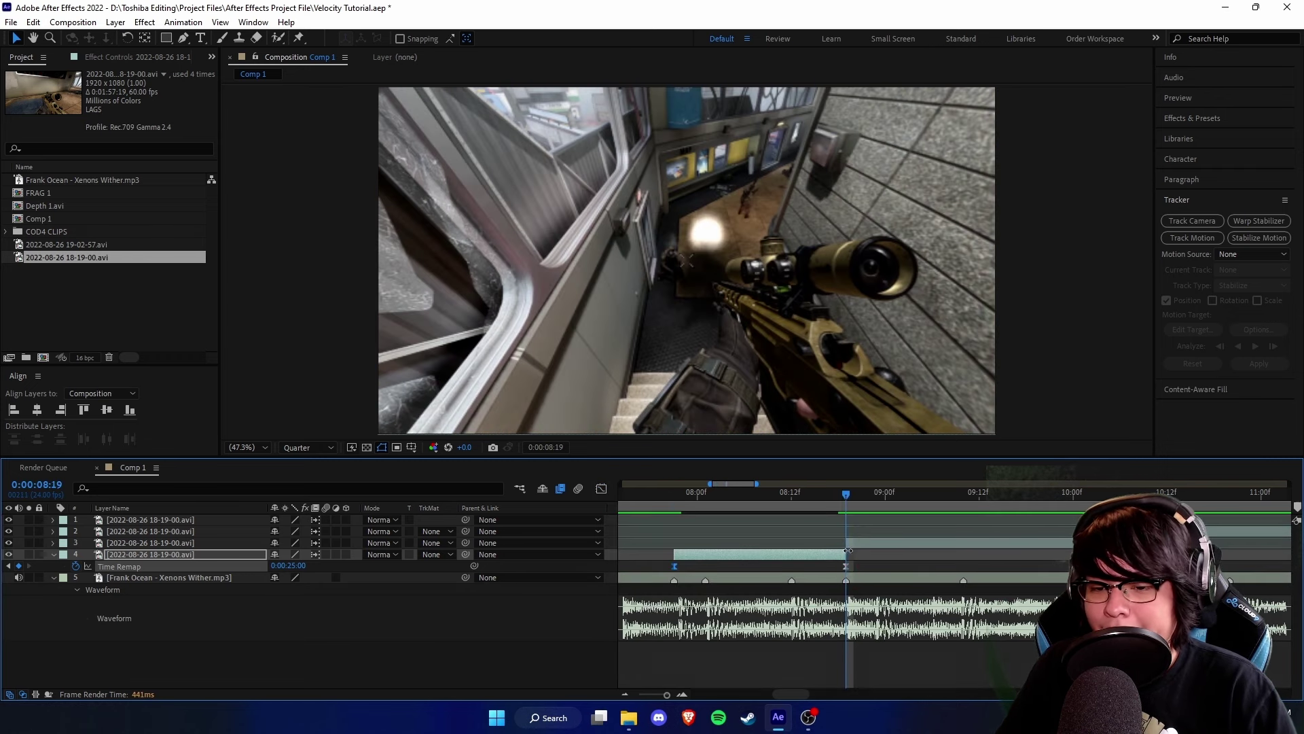
left_click(846, 545)
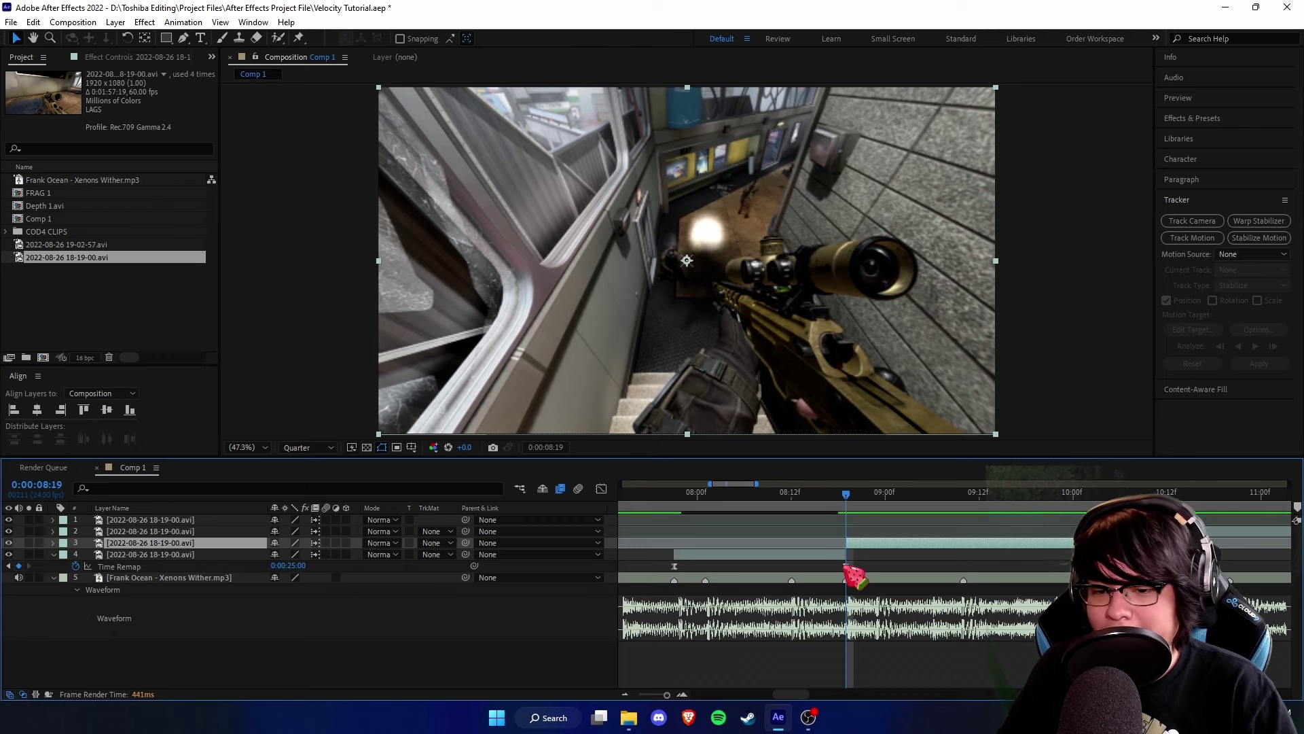
left_click(846, 566)
left_click(601, 488)
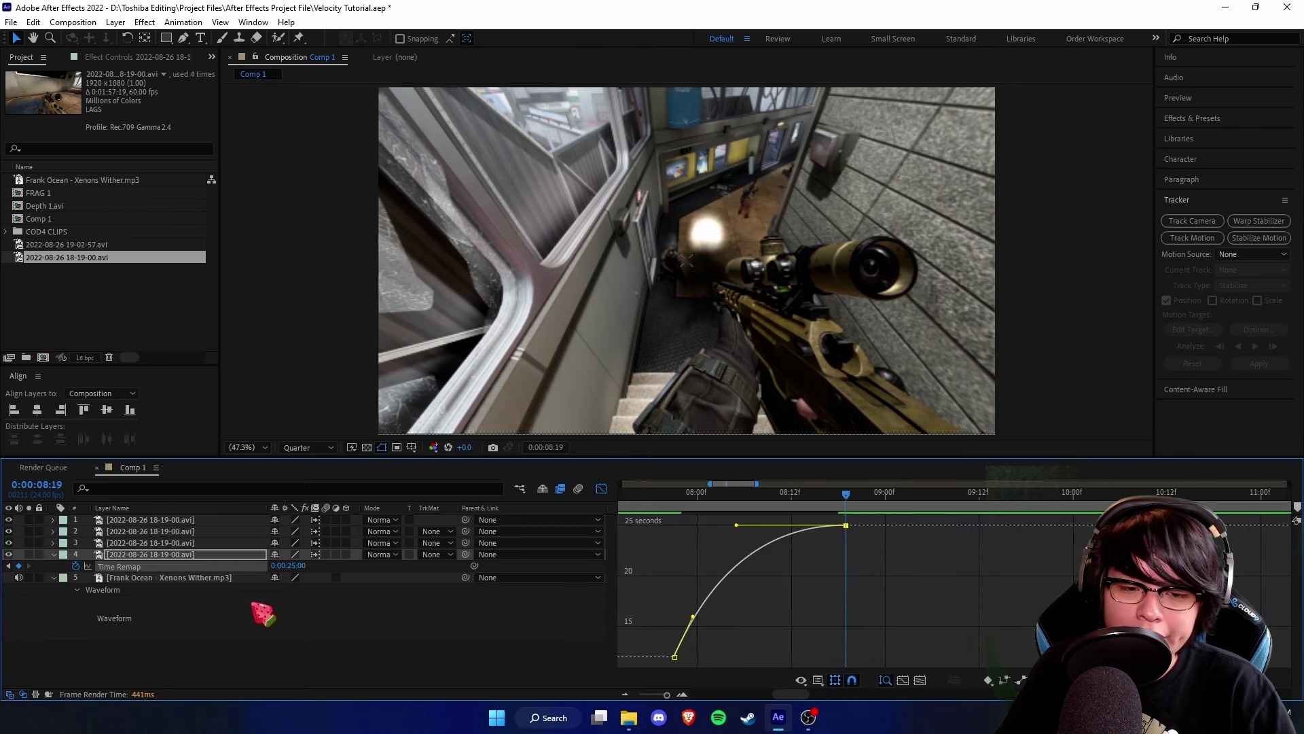
left_click_drag(305, 567, 281, 586)
left_click(602, 488)
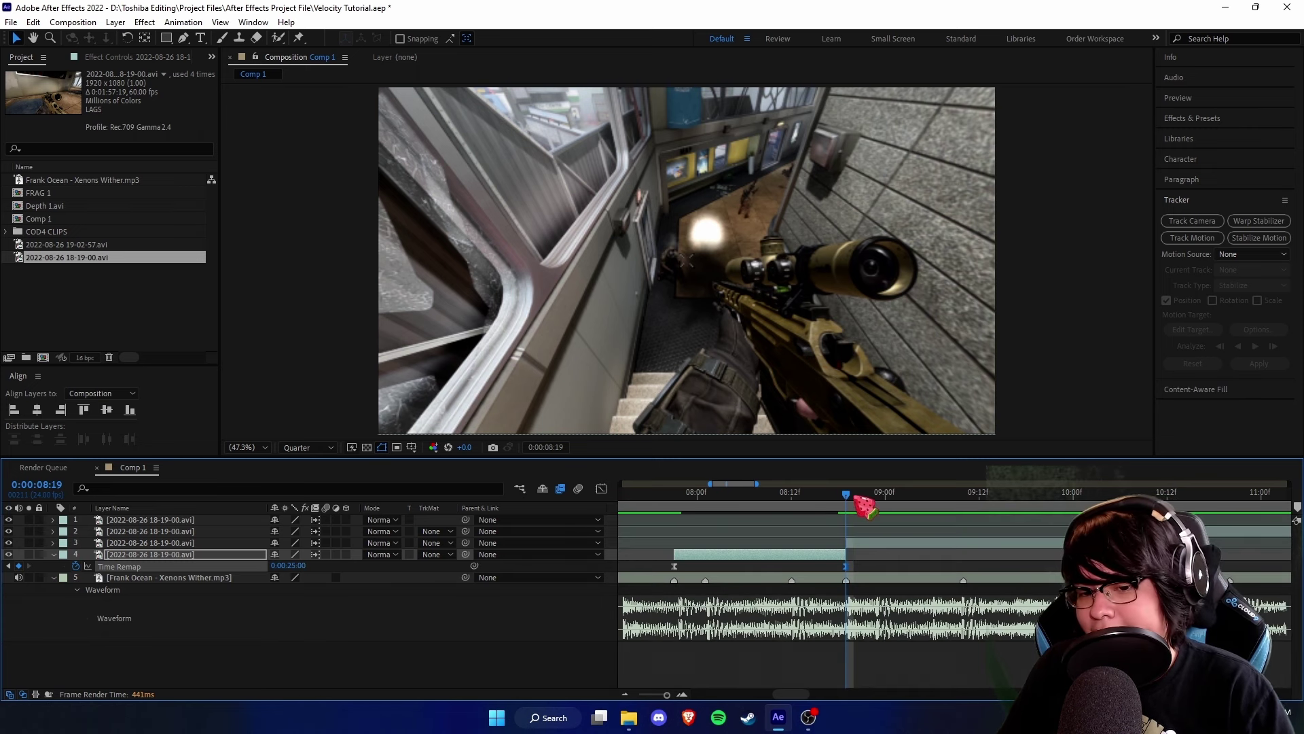
Step: Move the segment's last Time Remap keyframe one frame earlier to 0:00:08:18, keeping its value at 0:00:25:00
left_click_drag(844, 503, 839, 504)
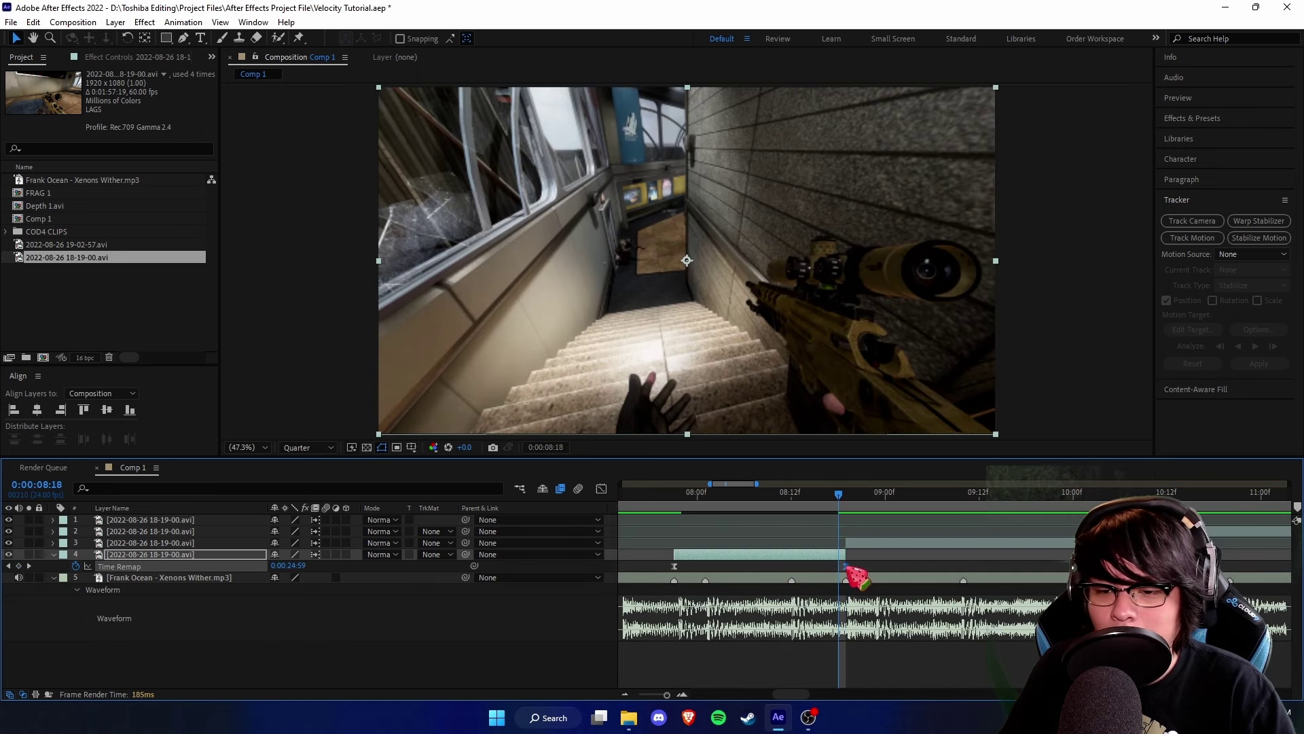
left_click_drag(847, 567, 839, 567)
left_click(602, 488)
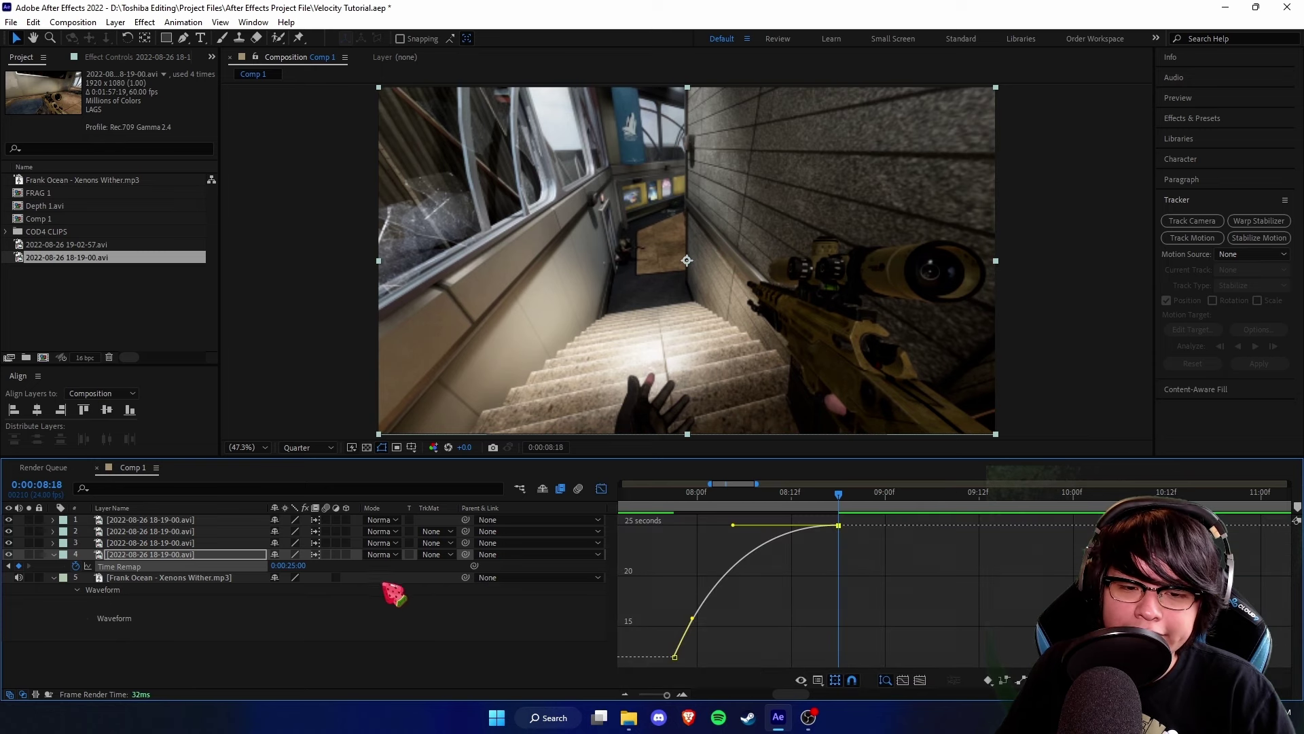
left_click_drag(296, 568, 408, 573)
key("ctrl+z")
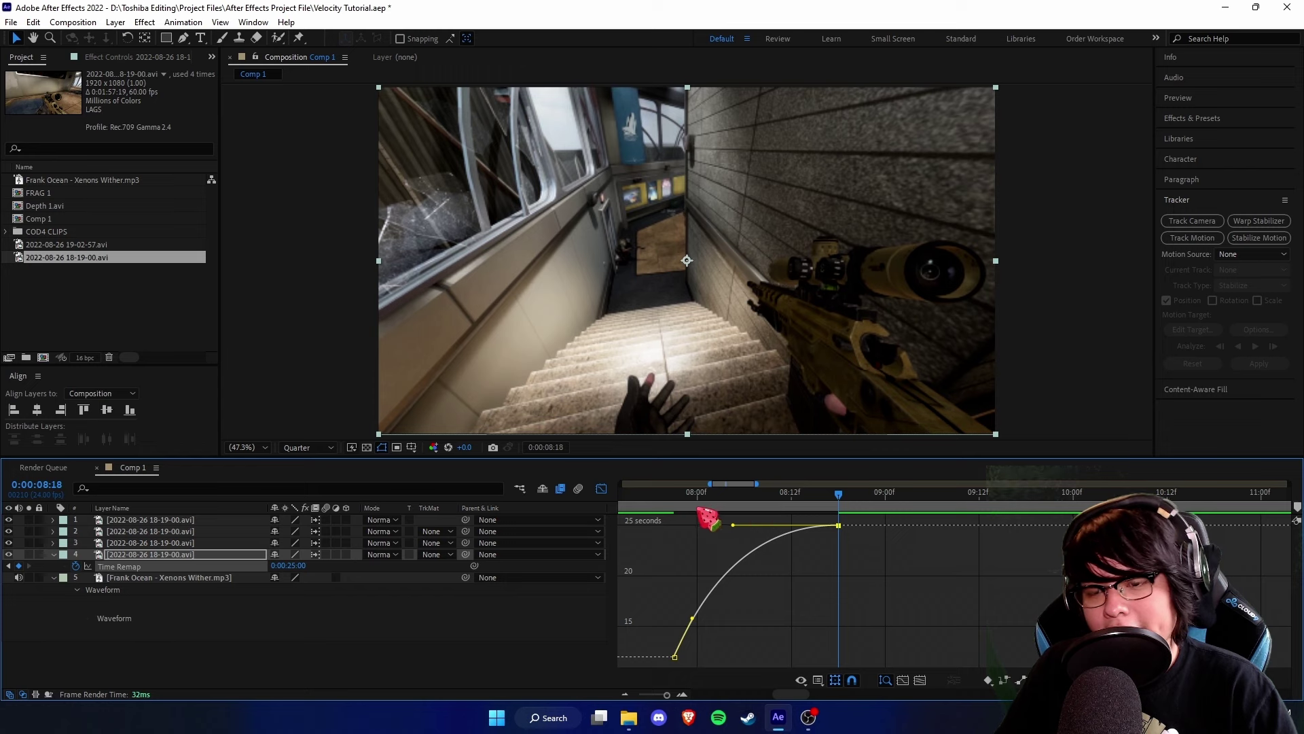
Step: Review the Time Remap curve against the song markers at 0:00:08:01, 0:00:08:12 and 0:00:08:19
mouse_move(703, 516)
left_mouse_down()
mouse_move(687, 518)
mouse_move(721, 524)
left_mouse_up()
left_click(602, 488)
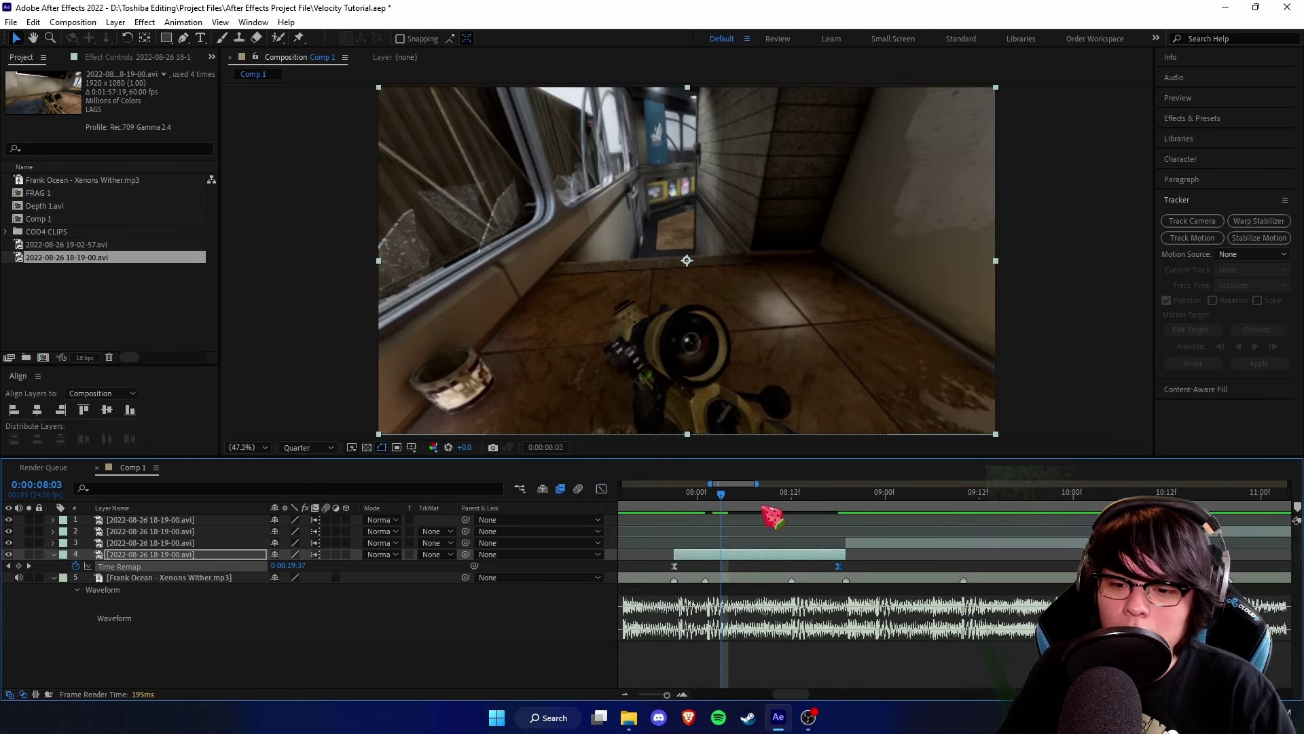
key("Page_Up")
key("Page_Up")
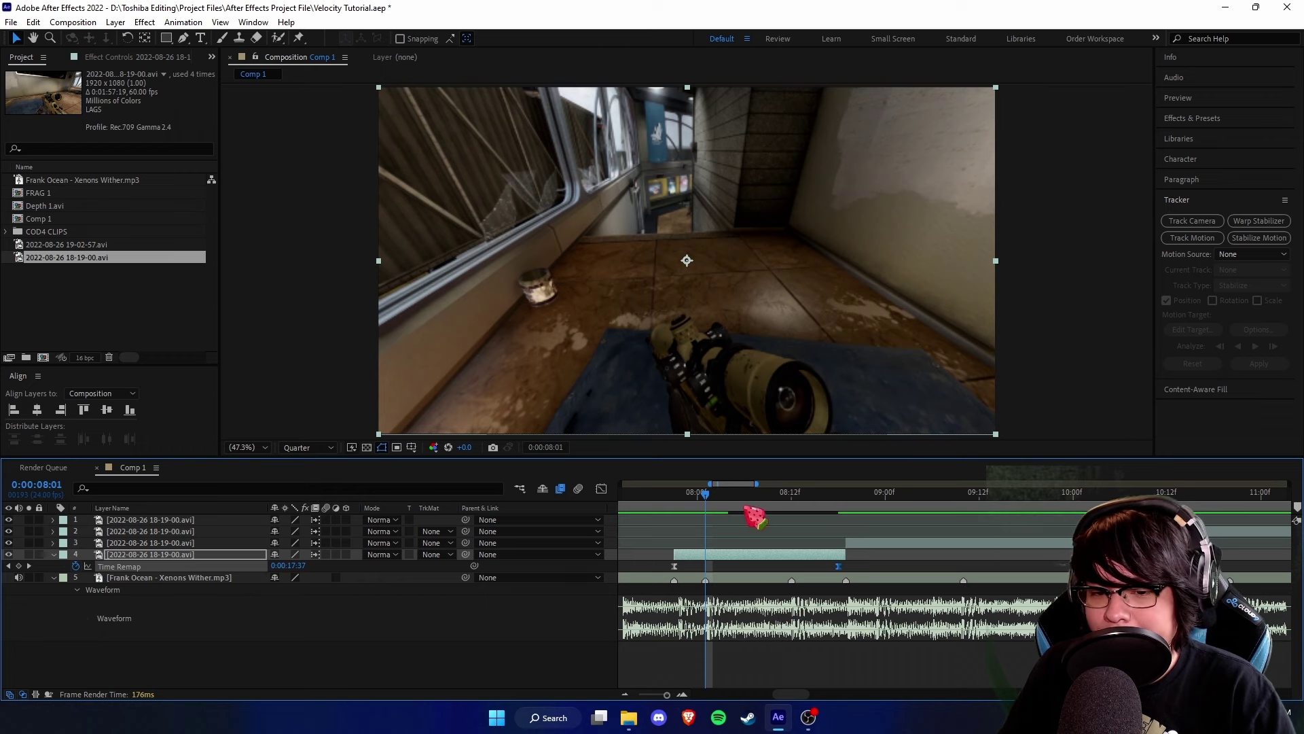
left_click(790, 498)
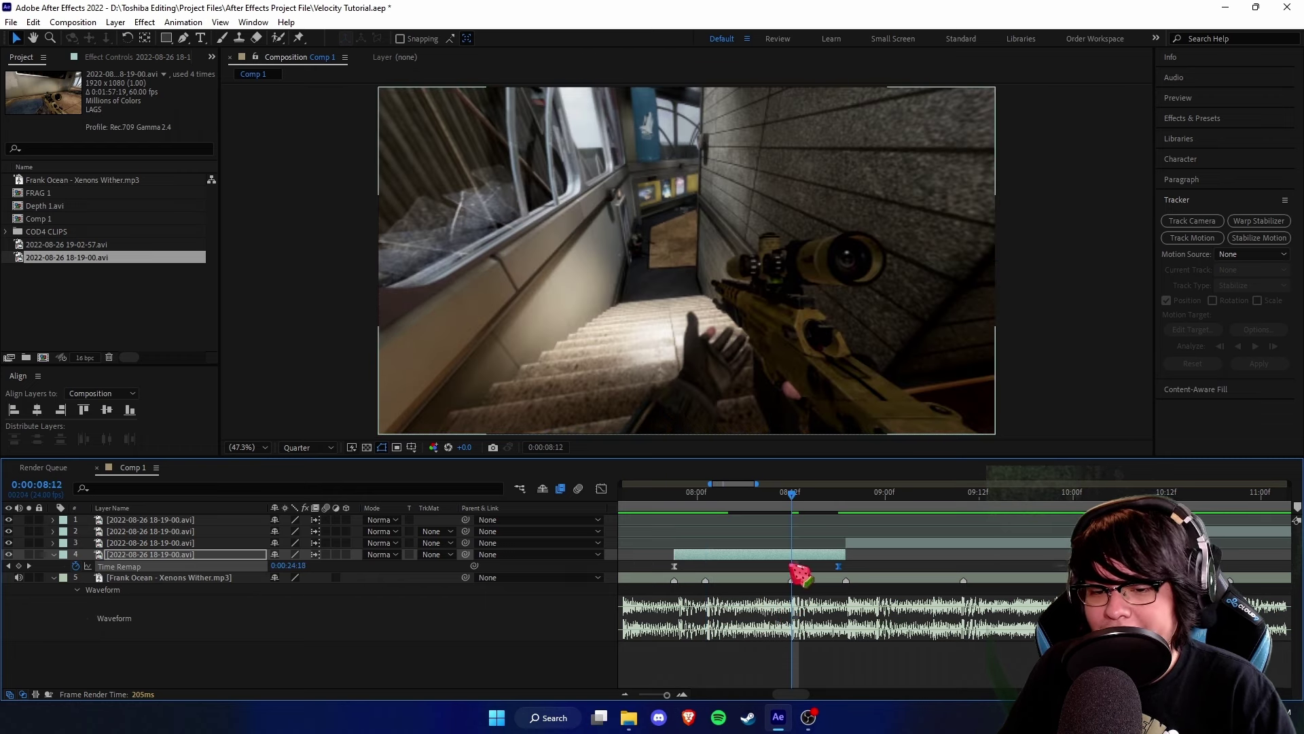
left_click(790, 568)
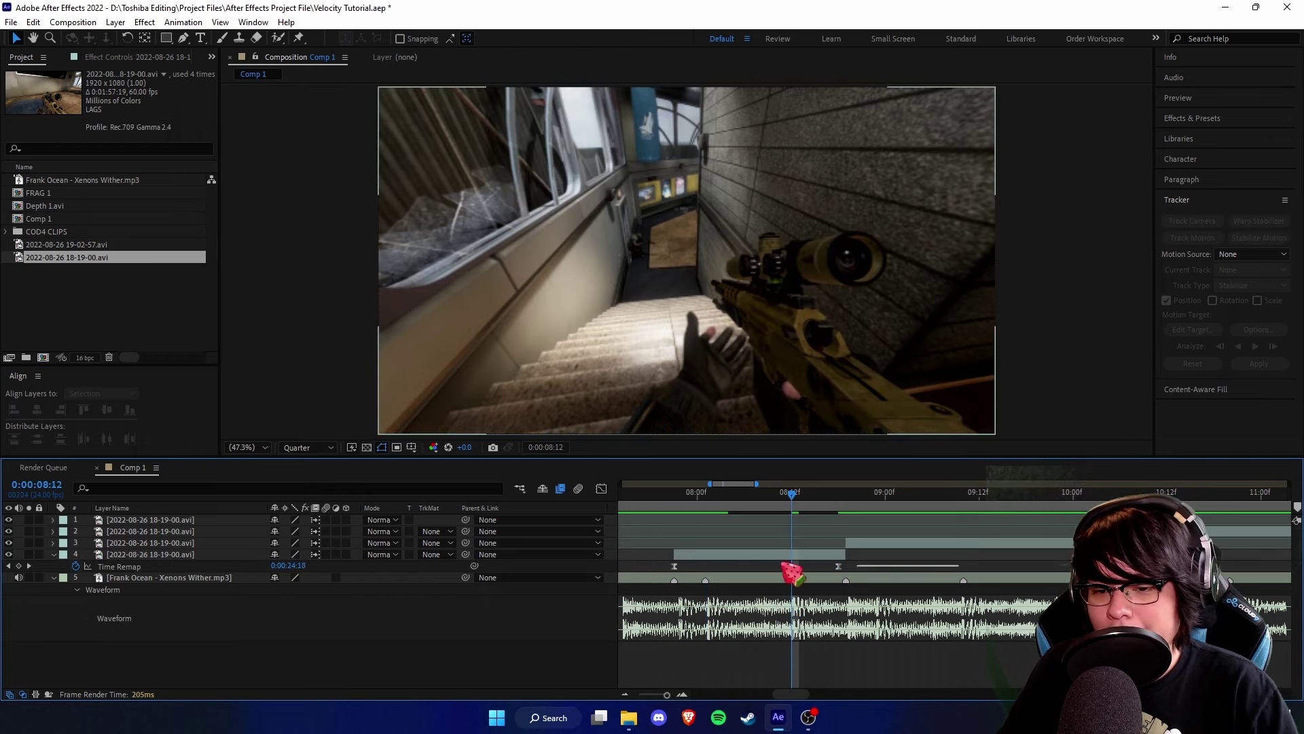
left_click_drag(783, 565, 965, 565)
left_click(601, 488)
left_click_drag(1046, 587, 946, 585)
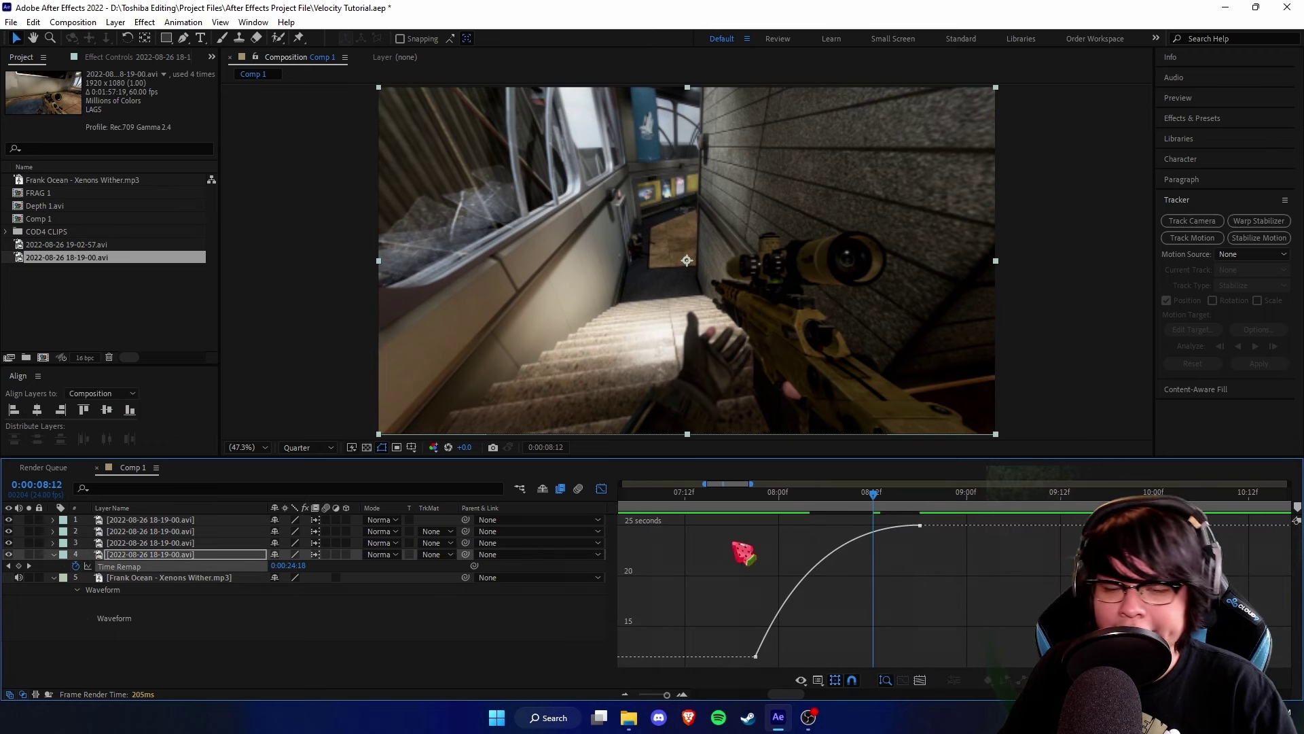
left_click_drag(910, 546, 852, 501)
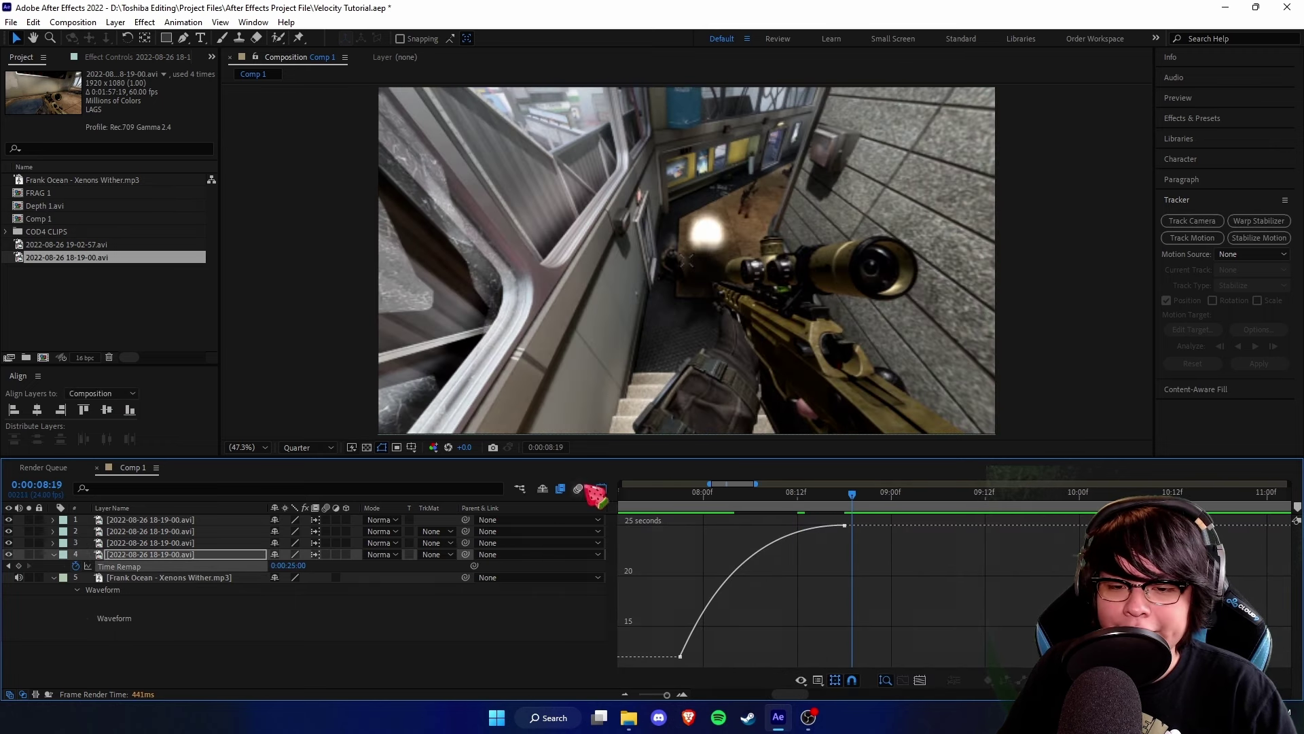
key("space")
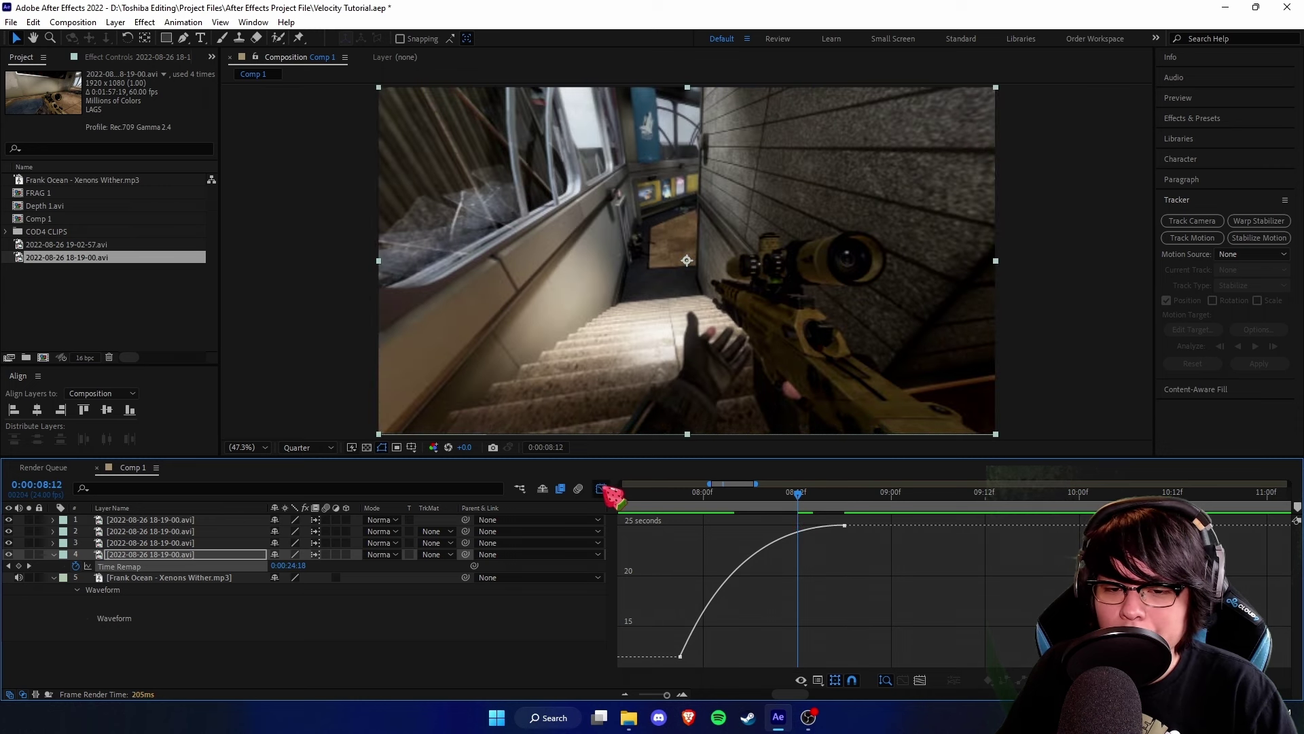
Step: Add a Time Remap keyframe at the 0:00:08:12 song marker and try an extra keyframe earlier on the curve
left_click(602, 488)
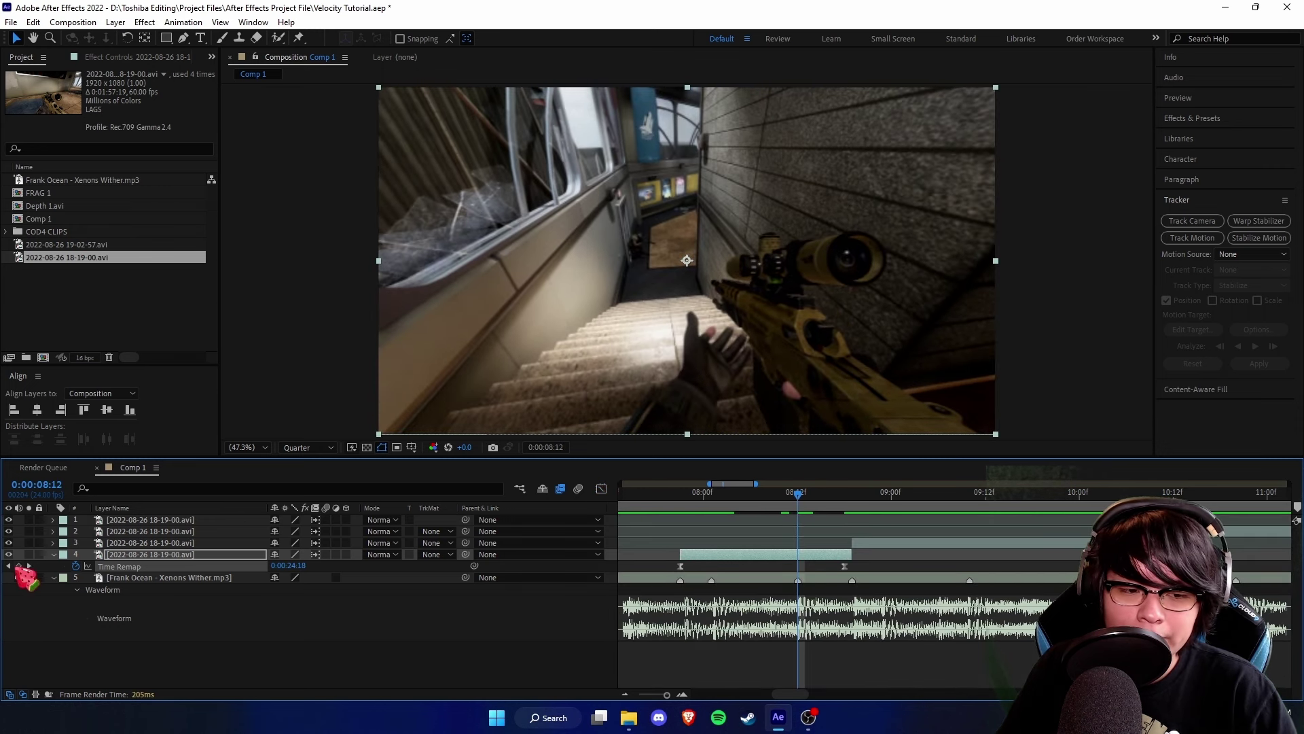
left_click(601, 488)
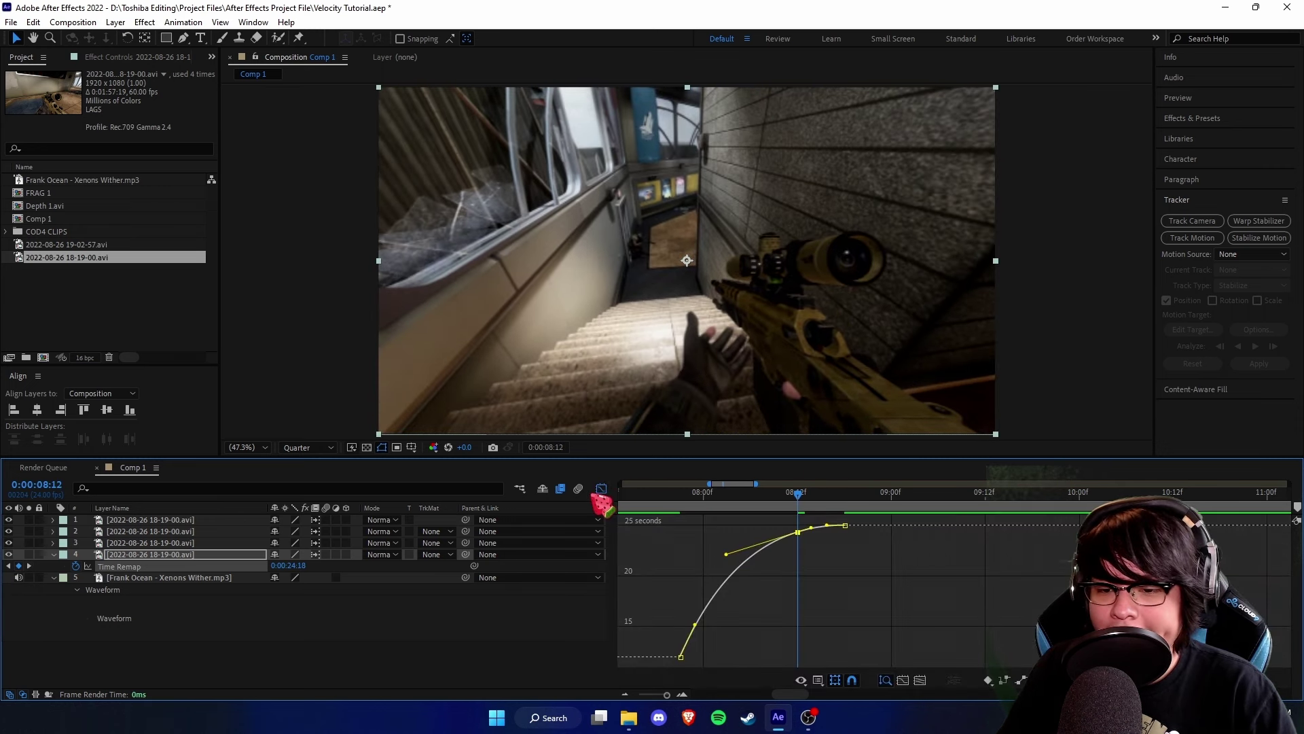
left_click(734, 576, "ctrl")
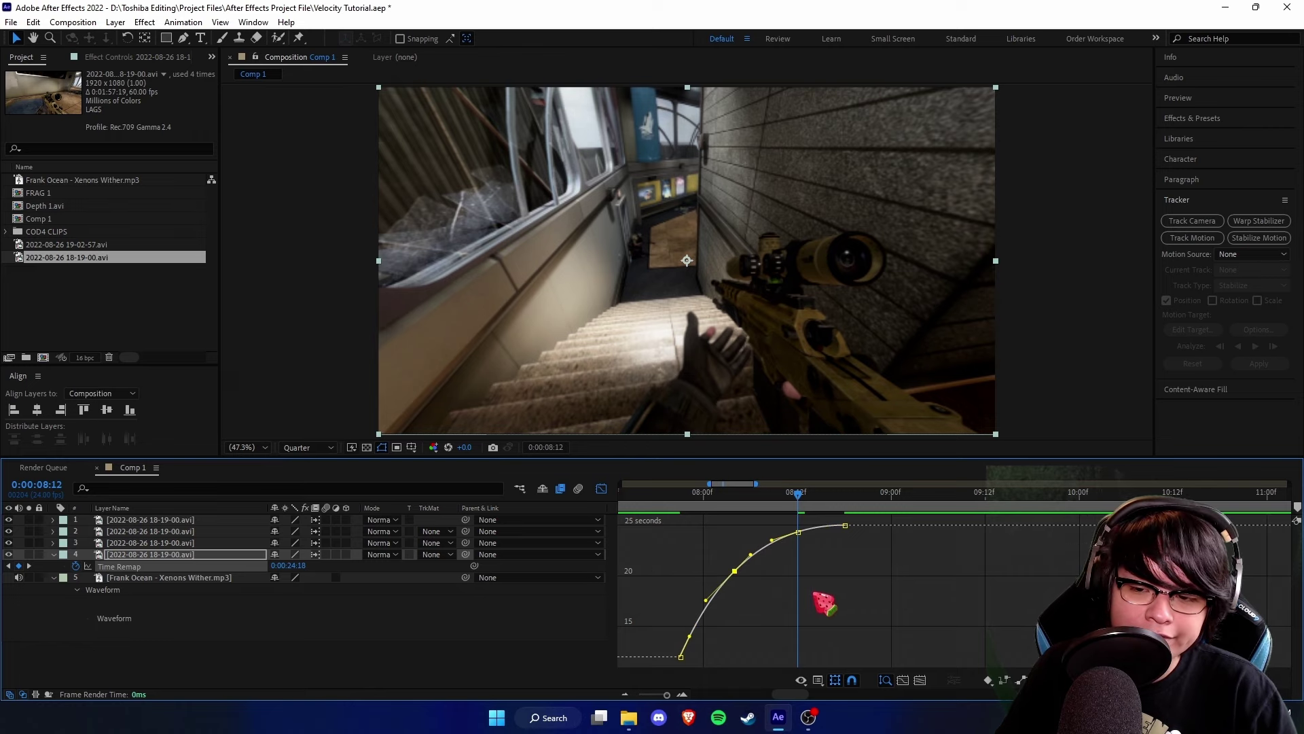
left_click(823, 603)
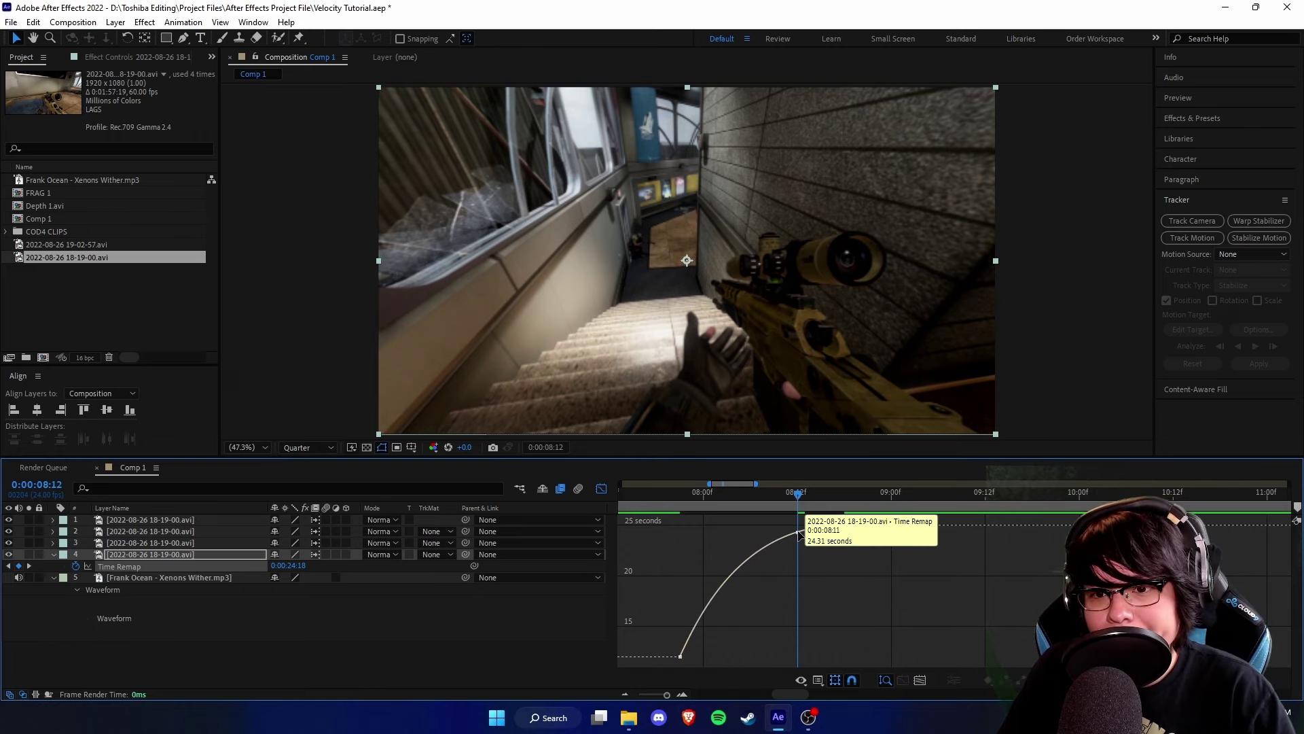
Step: Raise the last Time Remap keyframe to about 32 seconds and the 0:00:08:12 keyframe to about 27 seconds
left_click_drag(798, 532, 798, 537)
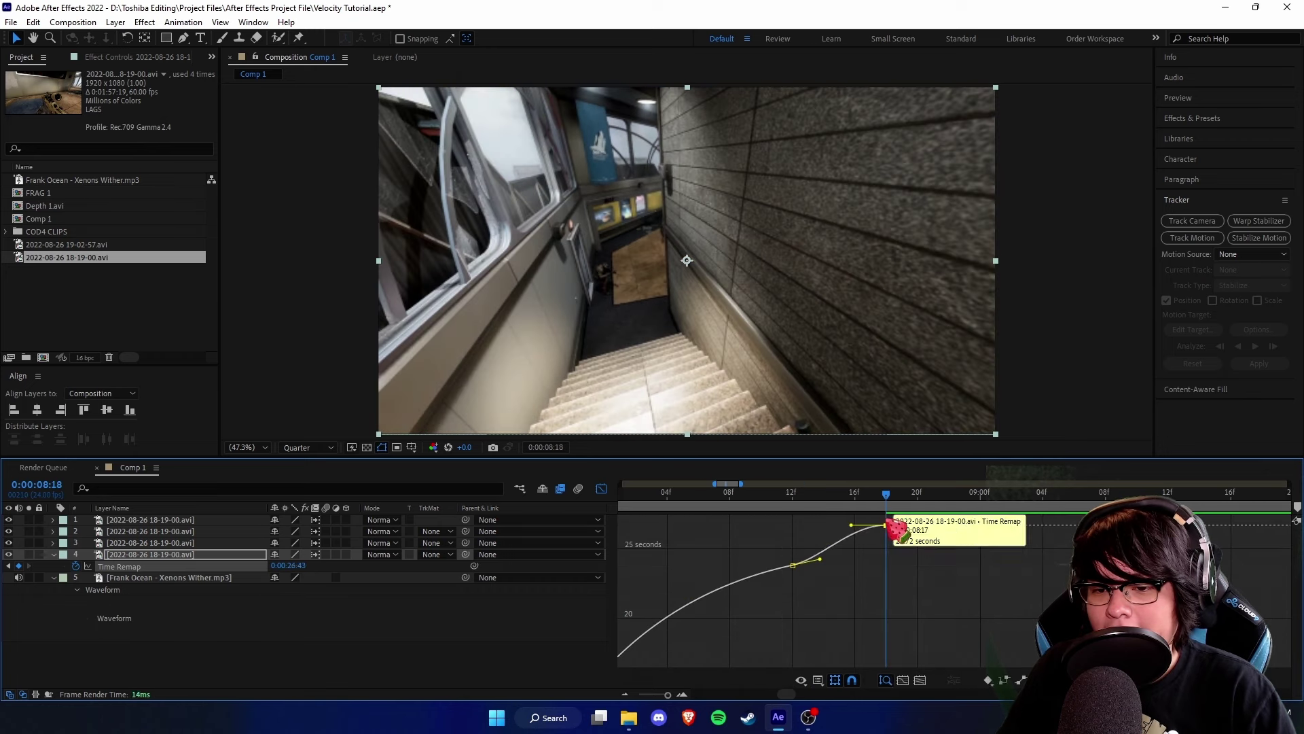
mouse_move(886, 525)
left_mouse_down()
mouse_move(885, 514)
mouse_move(888, 531)
left_mouse_up()
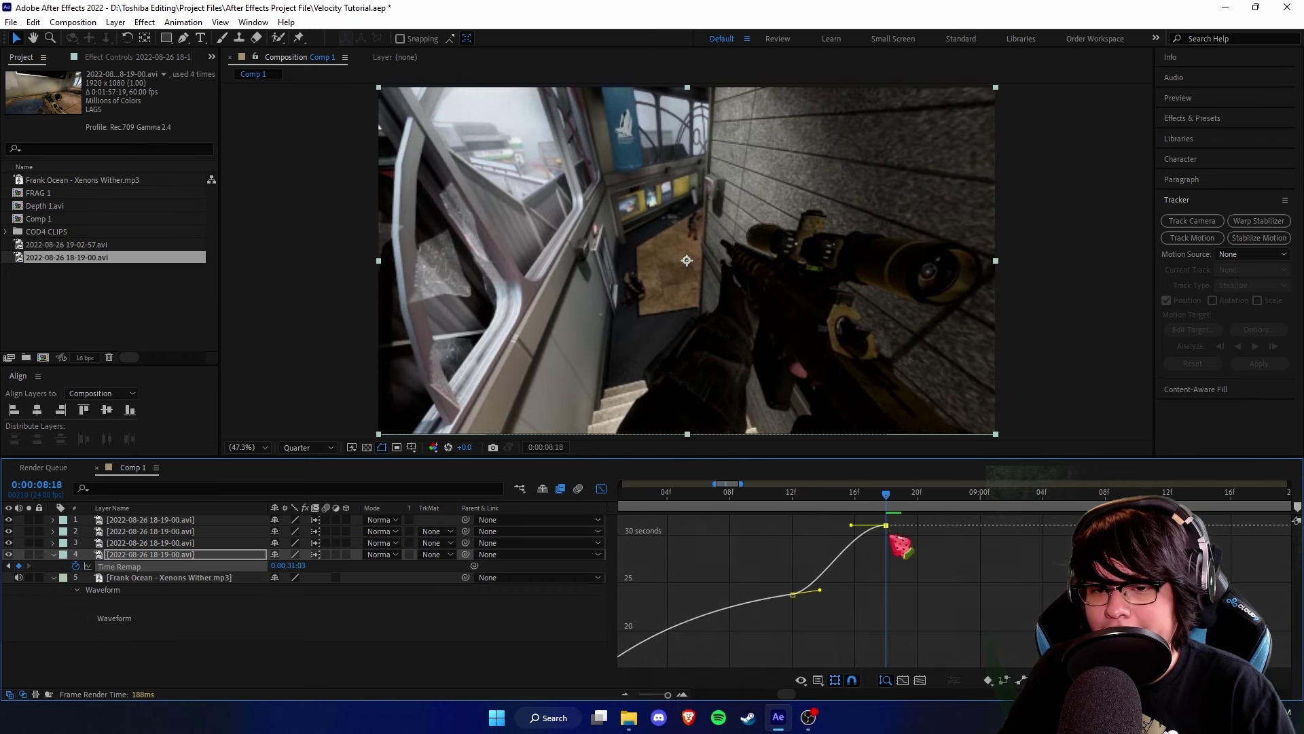
key("Page_Up")
key("Page_Up")
key("Page_Up")
key("Page_Up")
key("Page_Up")
key("Page_Up")
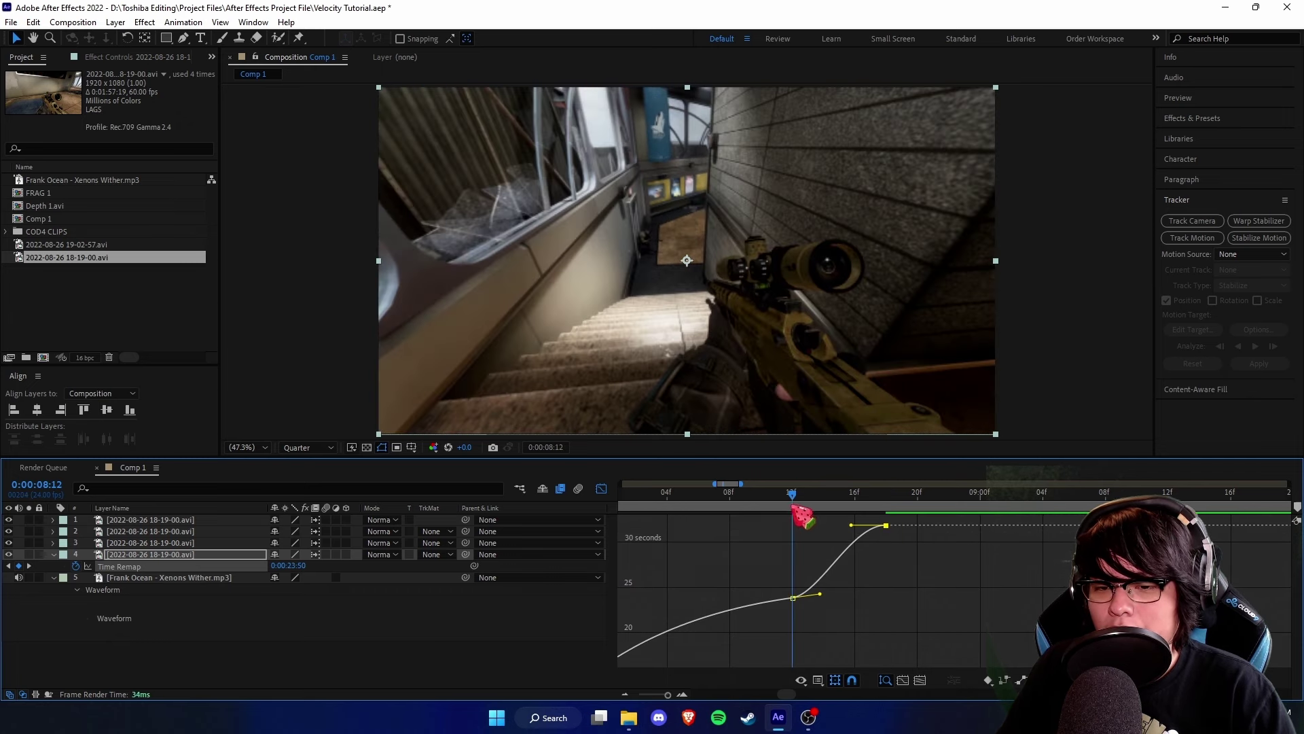
left_click_drag(792, 598, 792, 565)
left_click_drag(822, 501, 838, 504)
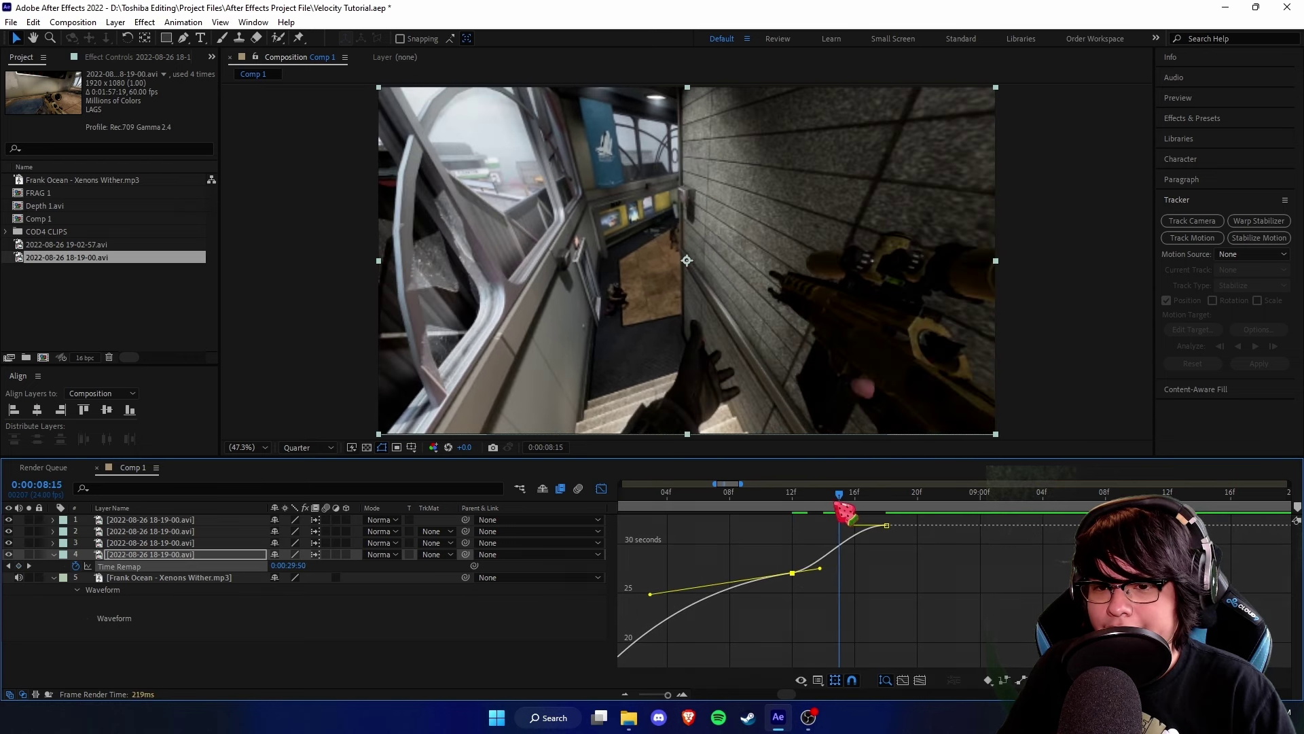
Step: Add a Time Remap keyframe at 0:00:08:16 between the last two keyframes, with a value of about 30 seconds
scroll(856, 564, "down", 2)
scroll(835, 570, "up", 2)
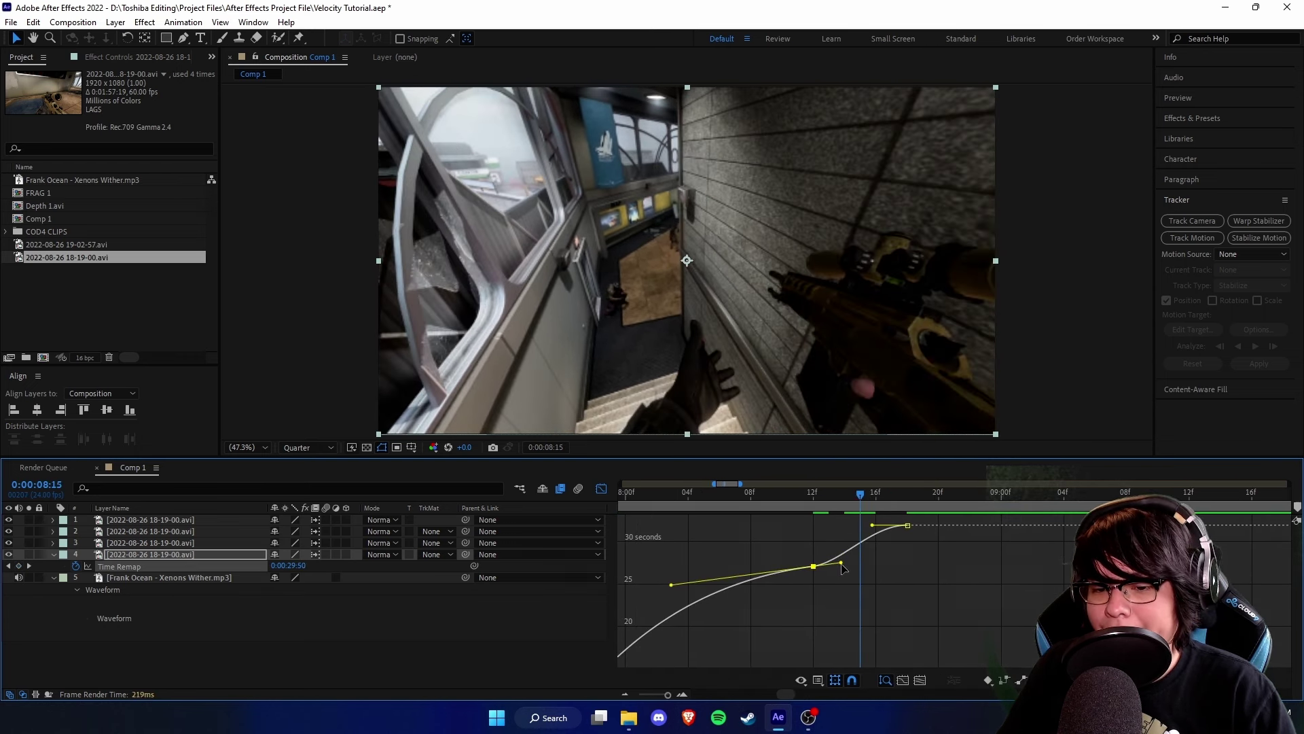
key("grave")
scroll(869, 552, "left", 3)
left_click_drag(983, 340, 898, 233)
key("grave")
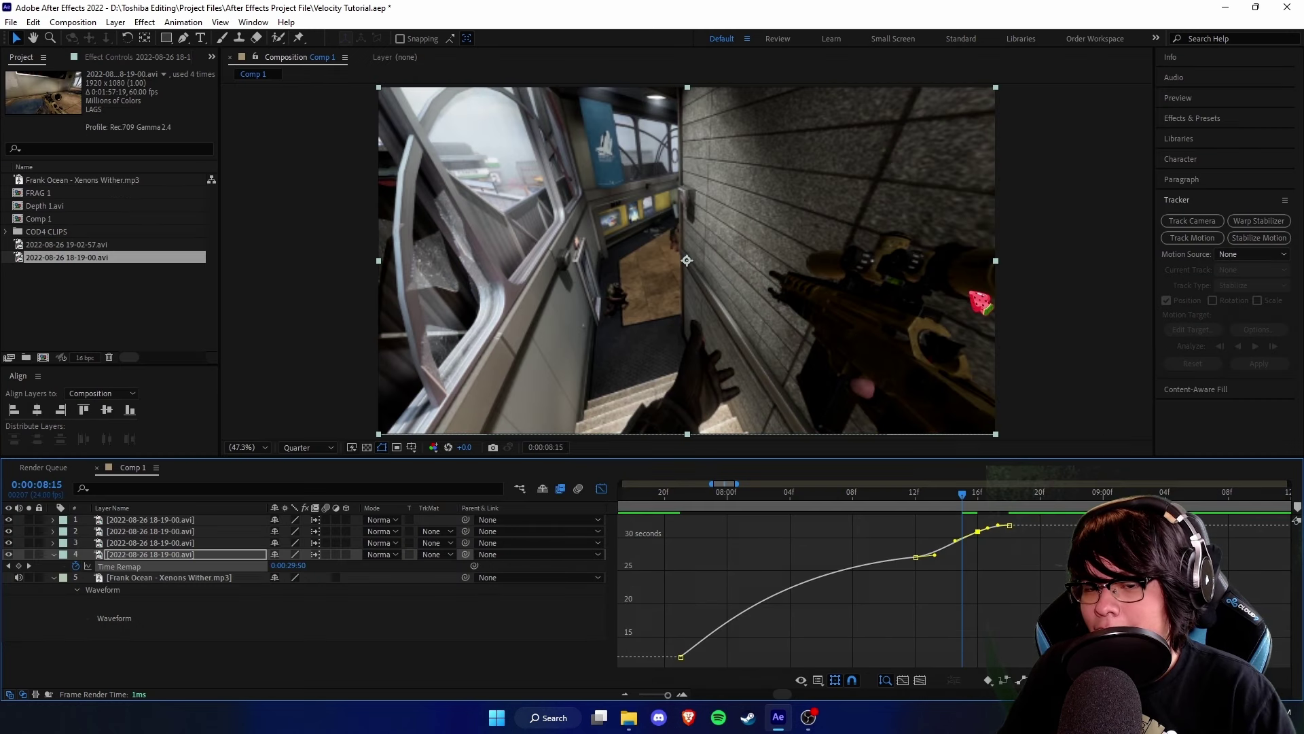
left_click(977, 495)
left_click_drag(978, 532, 978, 537)
Step: Flatten and lengthen both handles of the 0:00:08:16 keyframe and pull the last keyframe's incoming handle straight down for a steep finish
left_click_drag(1010, 578, 943, 579)
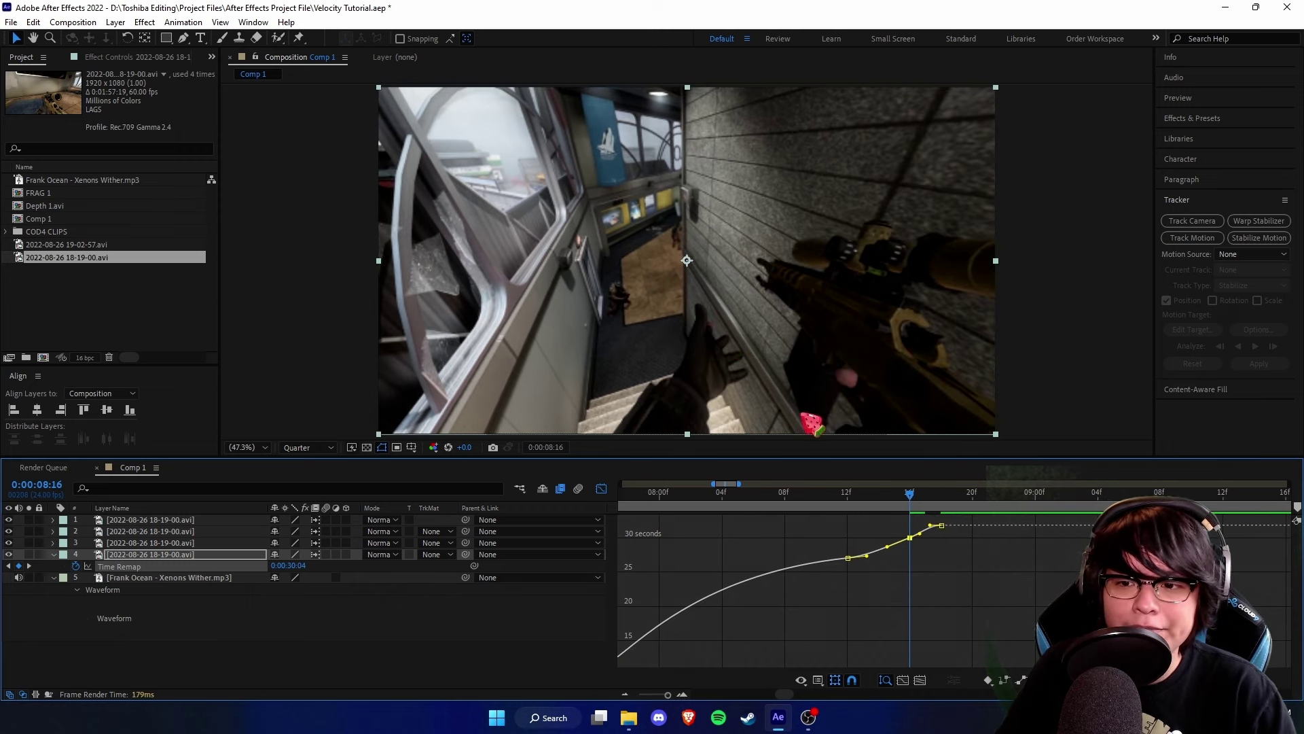
key("grave")
left_click_drag(944, 223, 819, 167)
key("equal")
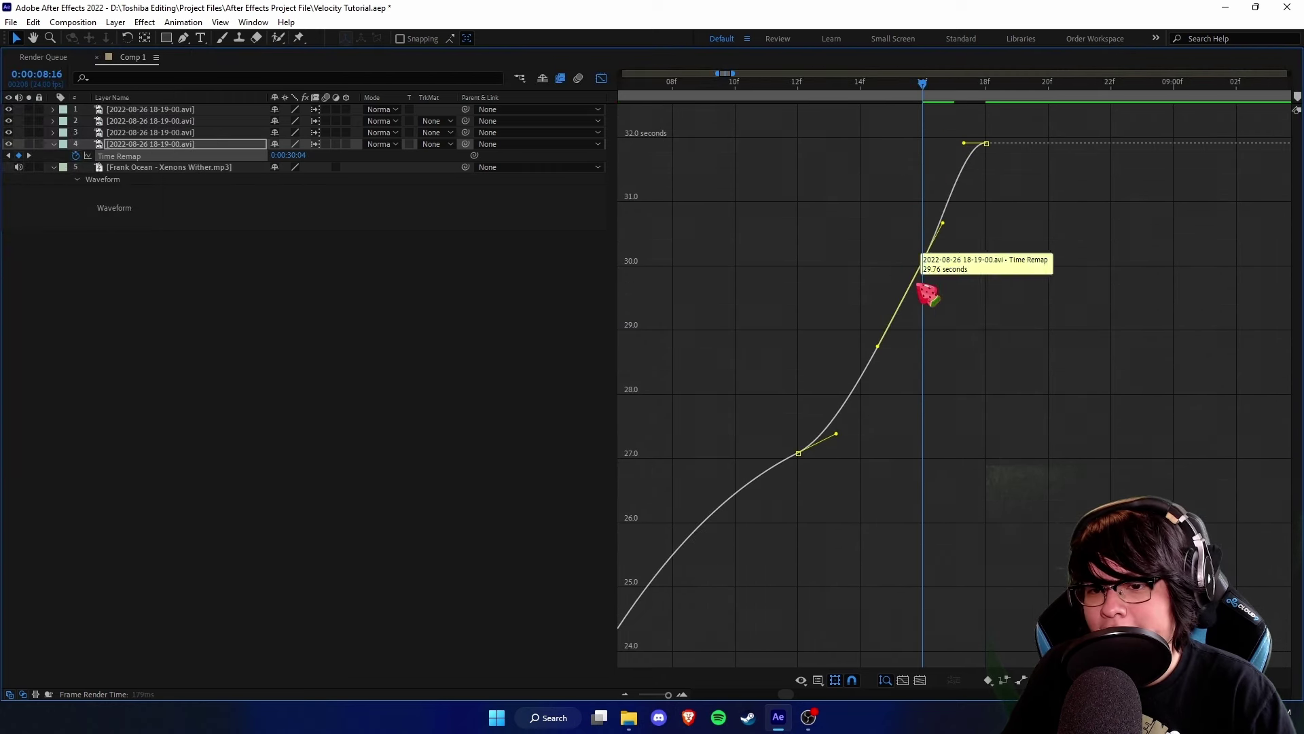
left_click_drag(878, 346, 798, 277)
left_click_drag(944, 259, 987, 250)
left_click_drag(941, 133, 1046, 167)
left_click_drag(963, 144, 1012, 212)
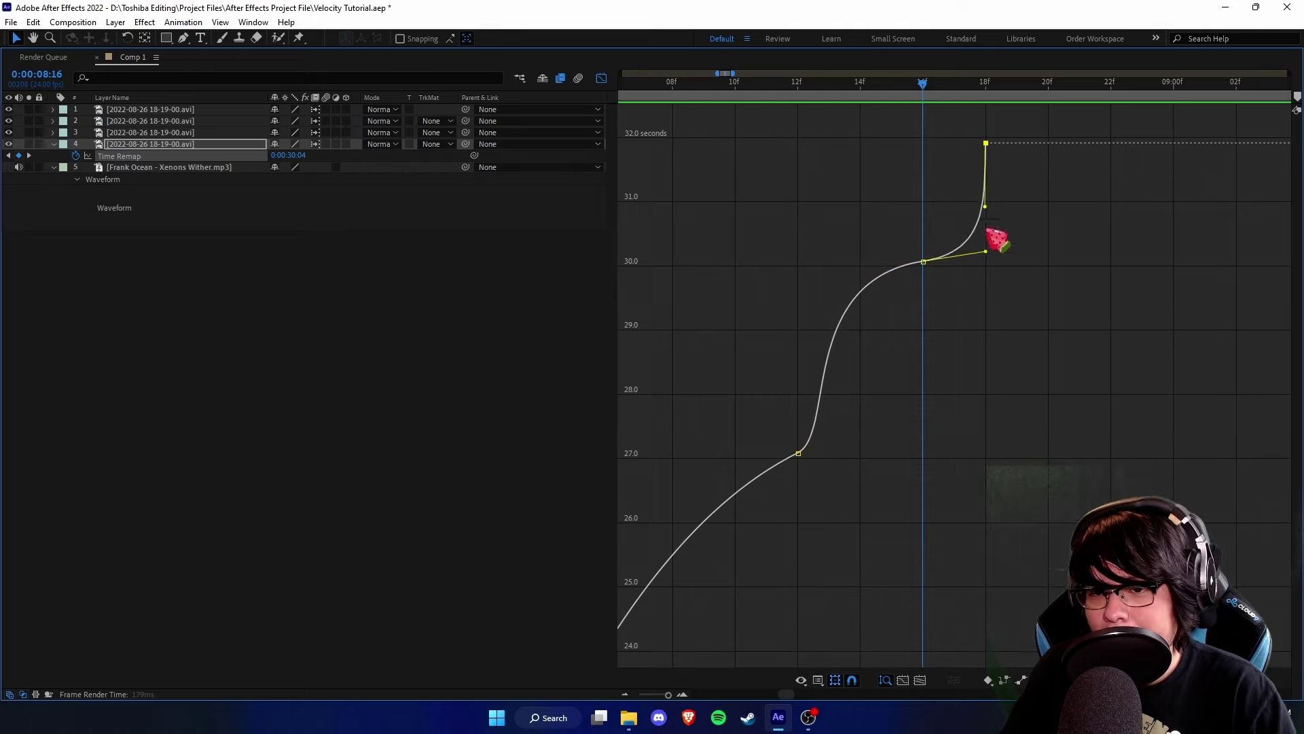
Step: Angle the 0:00:08:12 keyframe's outgoing handle steeply upward and shorten the 0:00:08:16 keyframe's incoming handle
left_click_drag(850, 393, 741, 495)
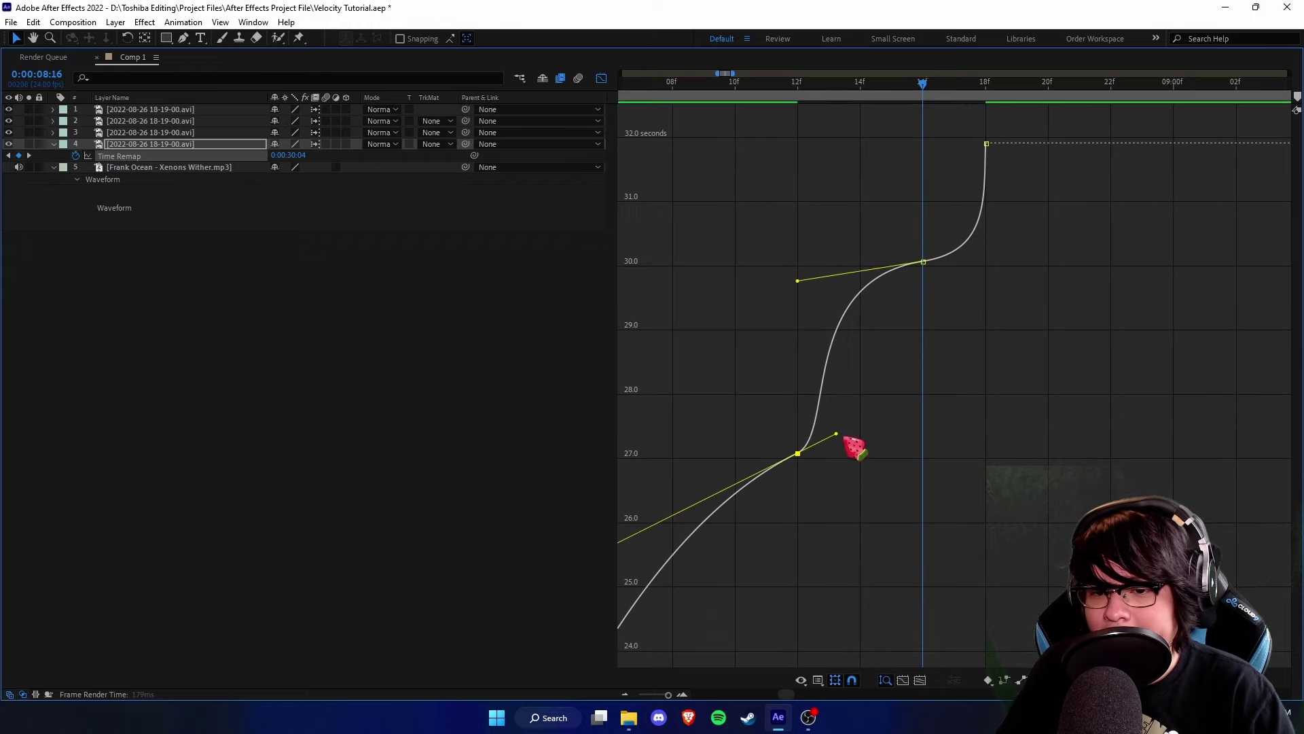
left_click_drag(837, 433, 804, 347)
left_click_drag(798, 280, 845, 276)
key("grave")
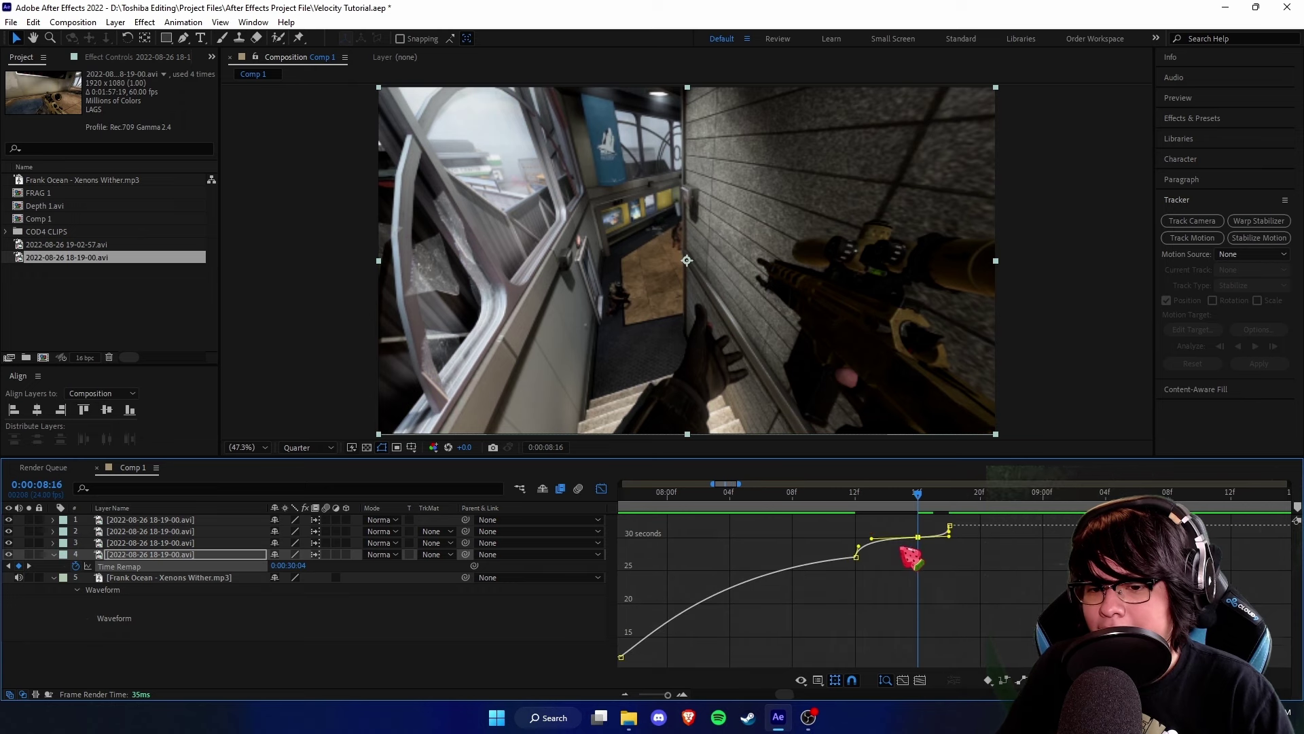
Step: Preview the reshaped segment from its start and add a Time Remap keyframe at the 0:00:08:01 song marker
left_click(851, 510)
left_click_drag(851, 510, 1027, 524)
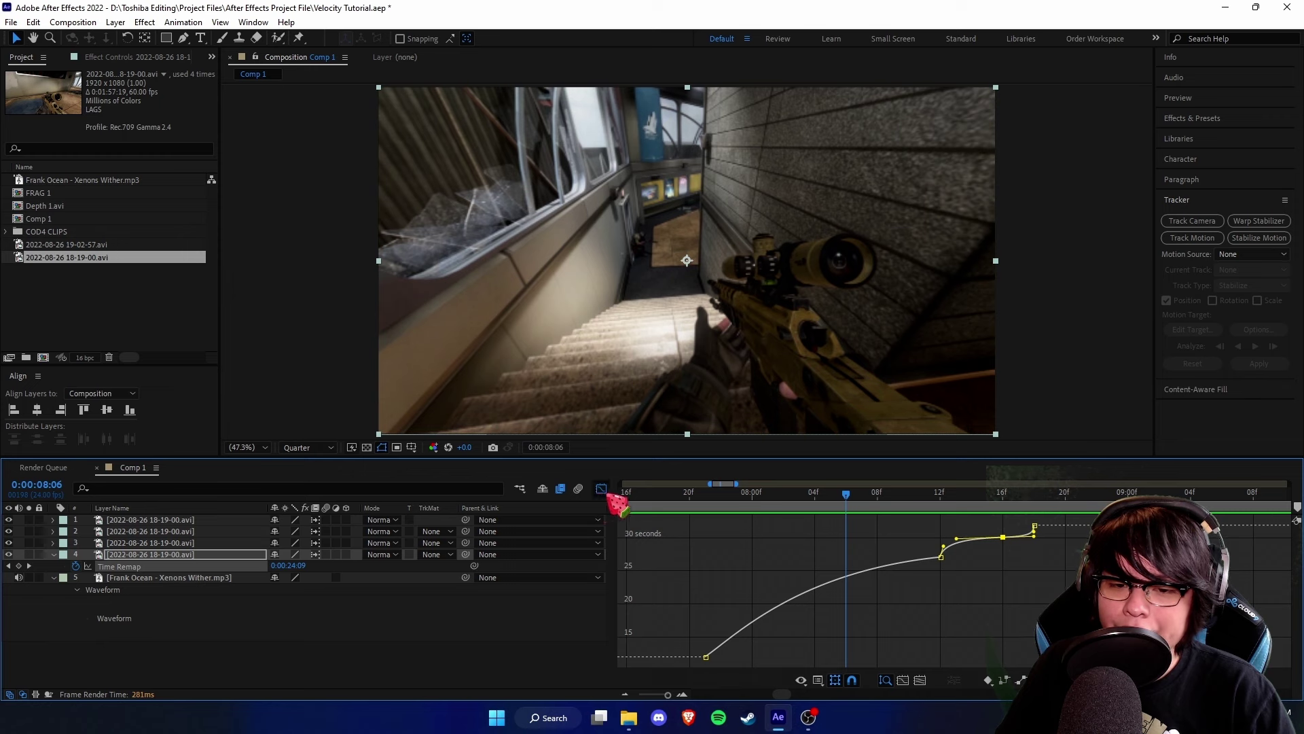
left_click(601, 488)
left_click_drag(804, 504, 707, 508)
key("space")
left_click(770, 504)
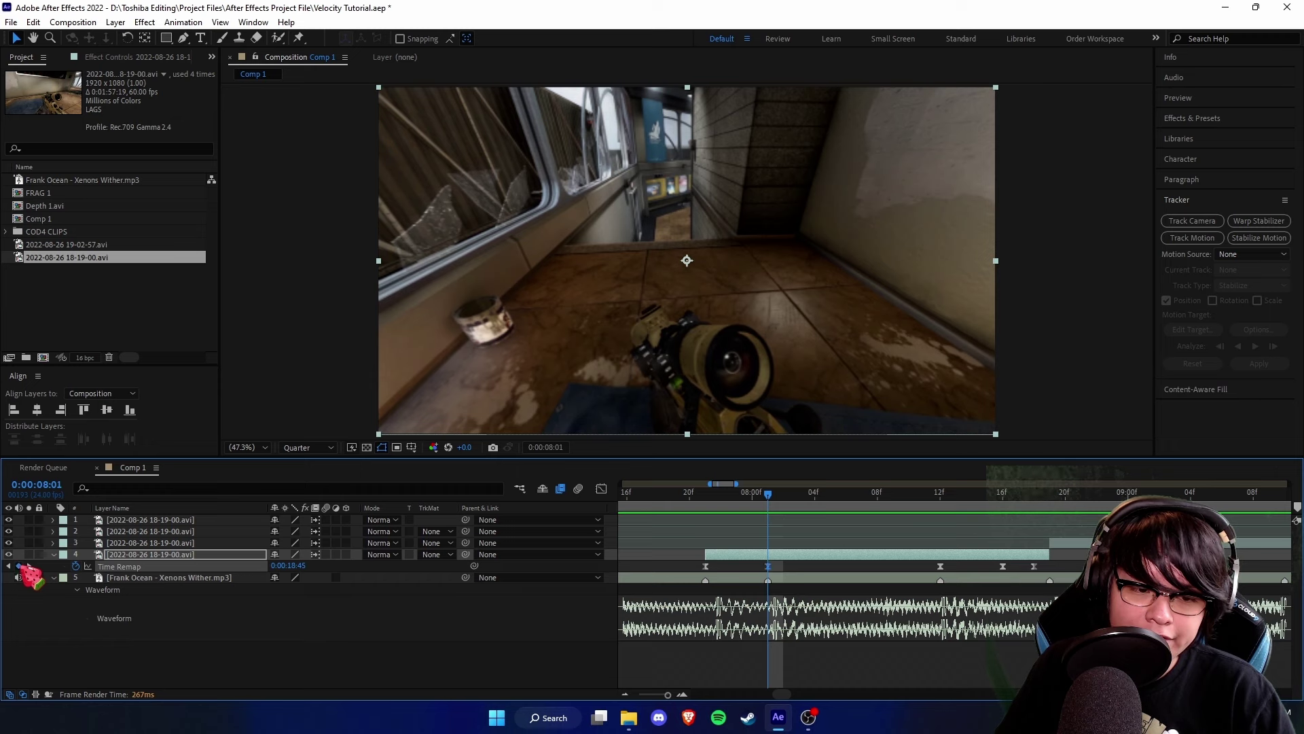
Step: Move the new Time Remap keyframe to 0:00:08:02 at about 20 seconds and check that frame
left_click(601, 489)
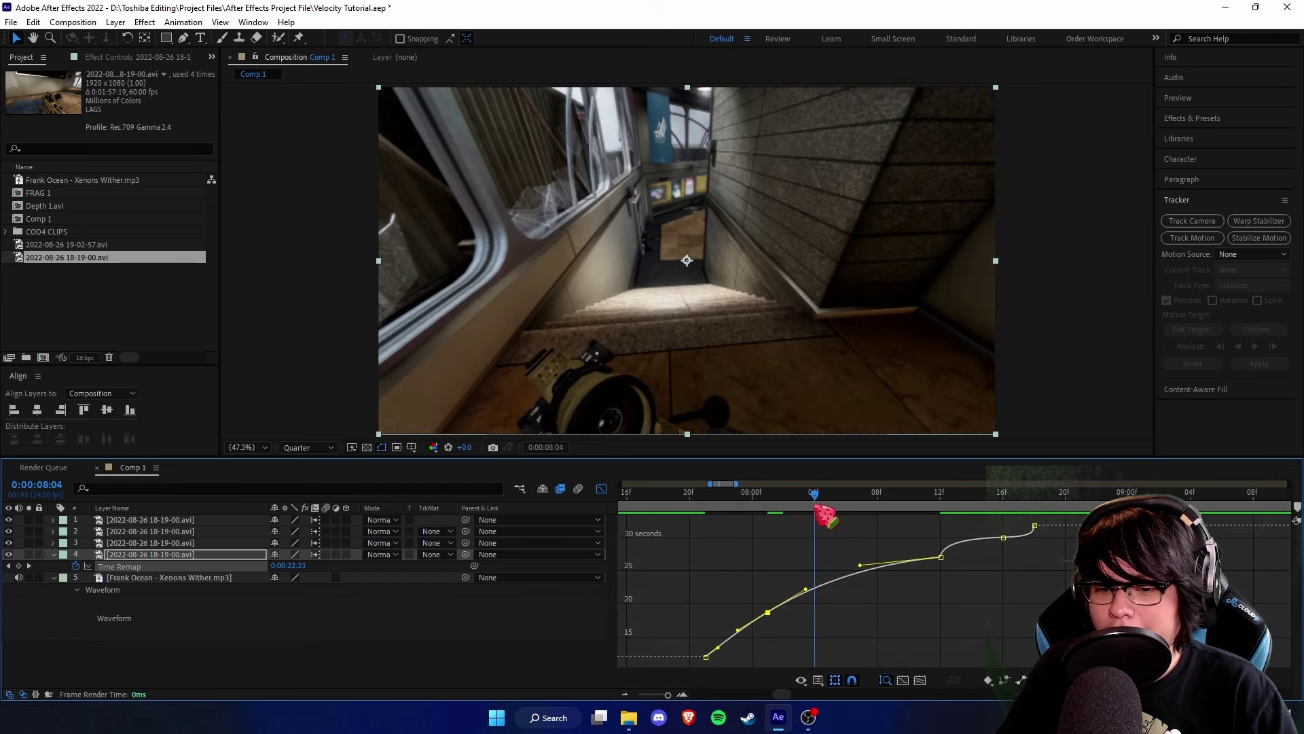
left_click_drag(768, 611, 783, 601)
left_click(784, 520)
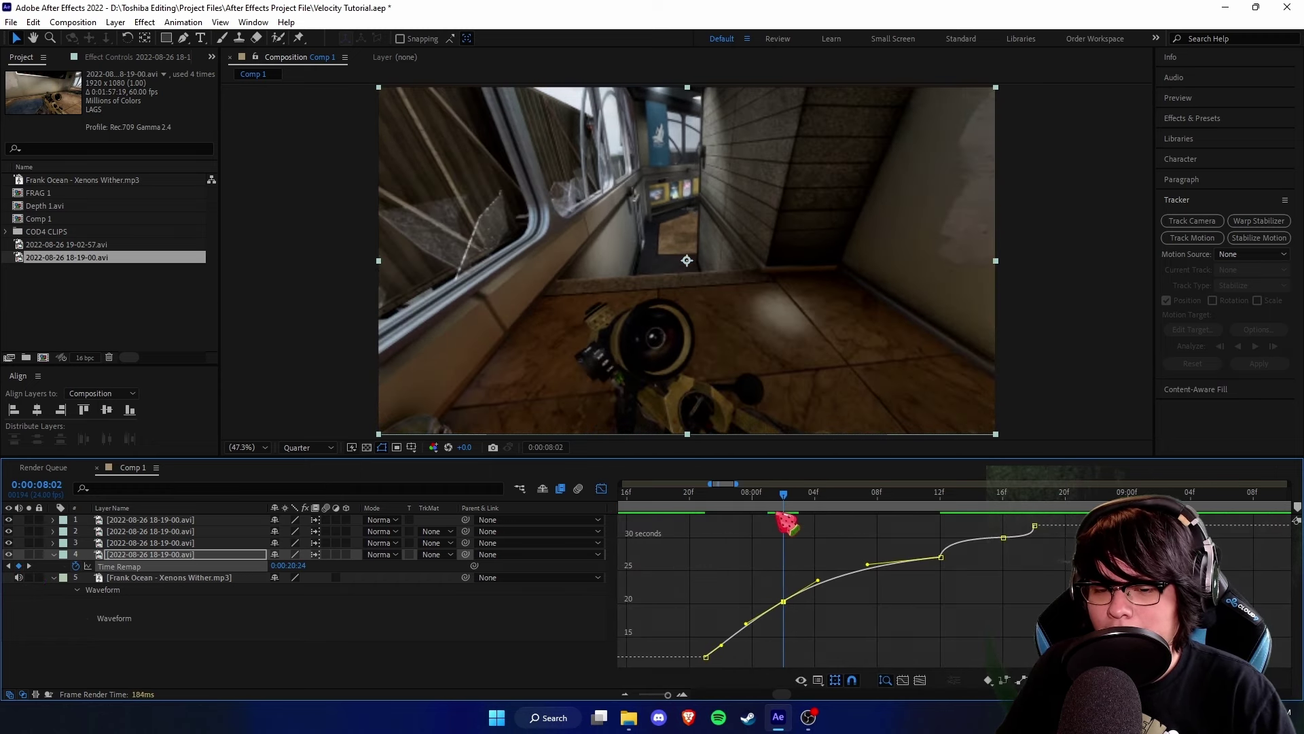
left_click_drag(788, 502, 781, 576)
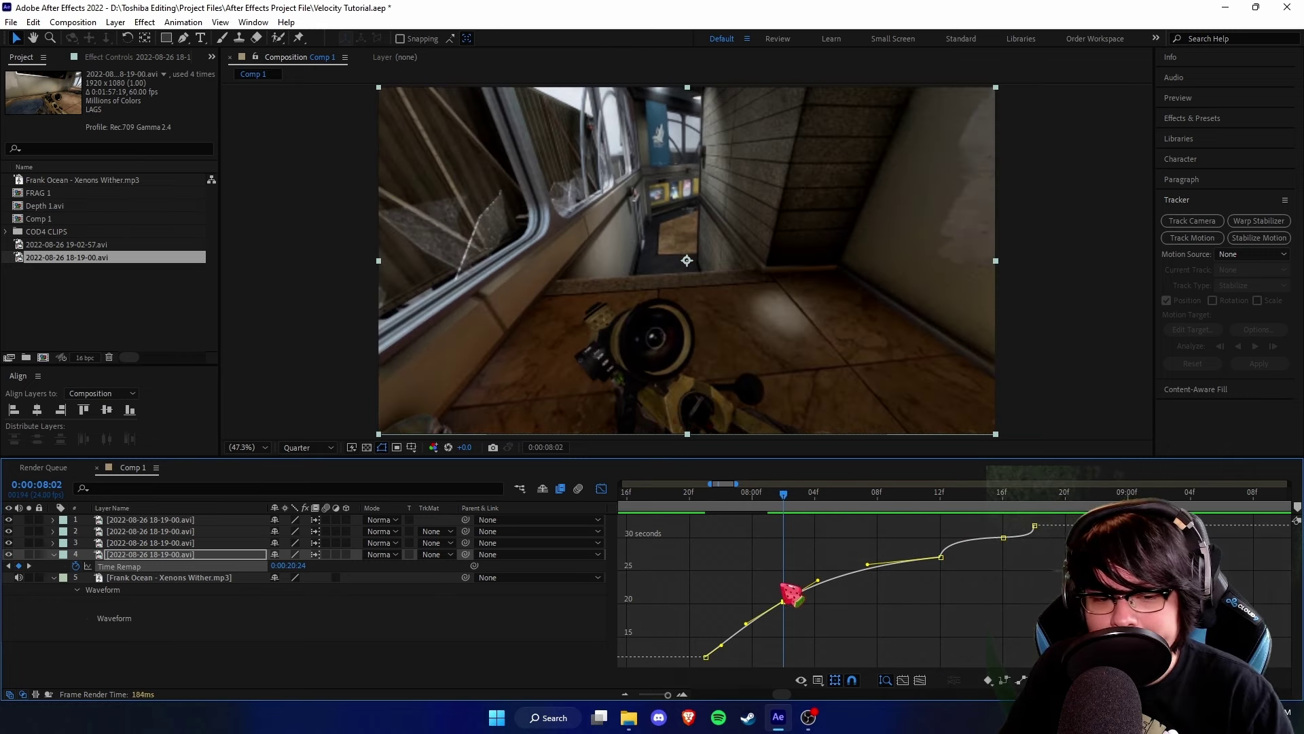
mouse_move(784, 603)
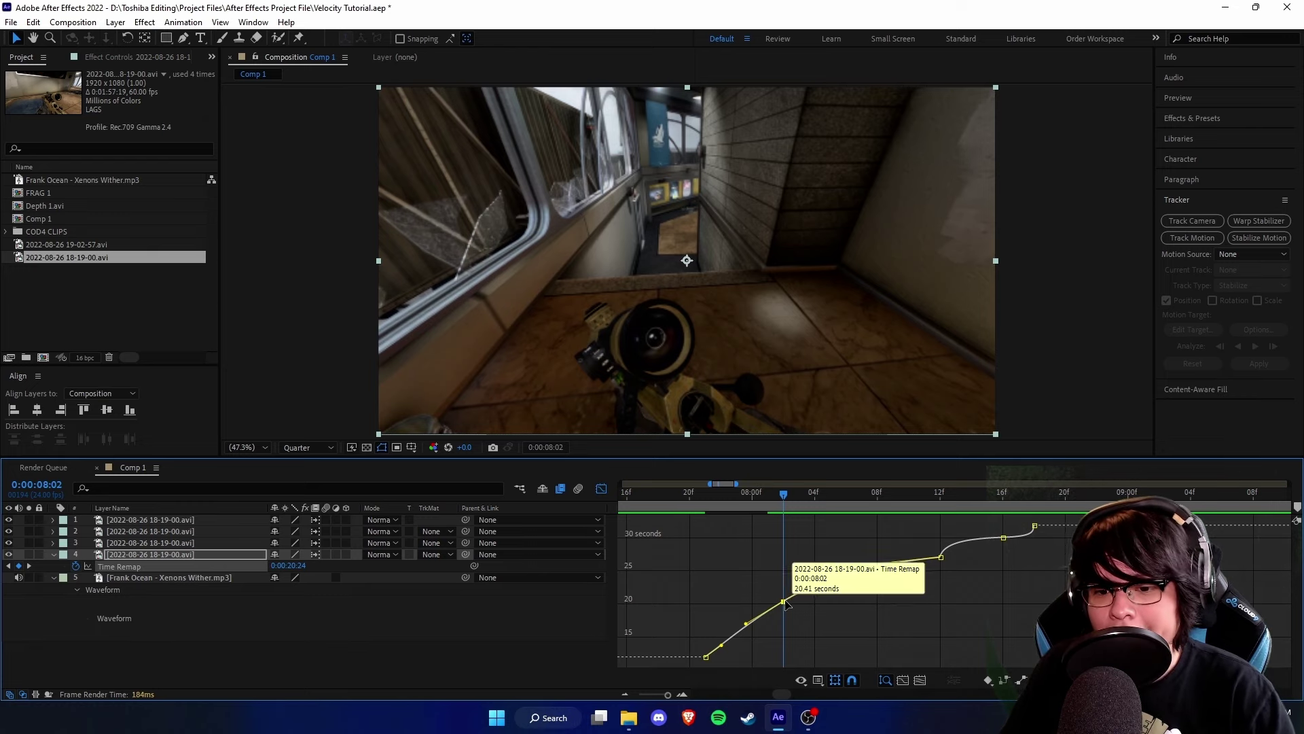